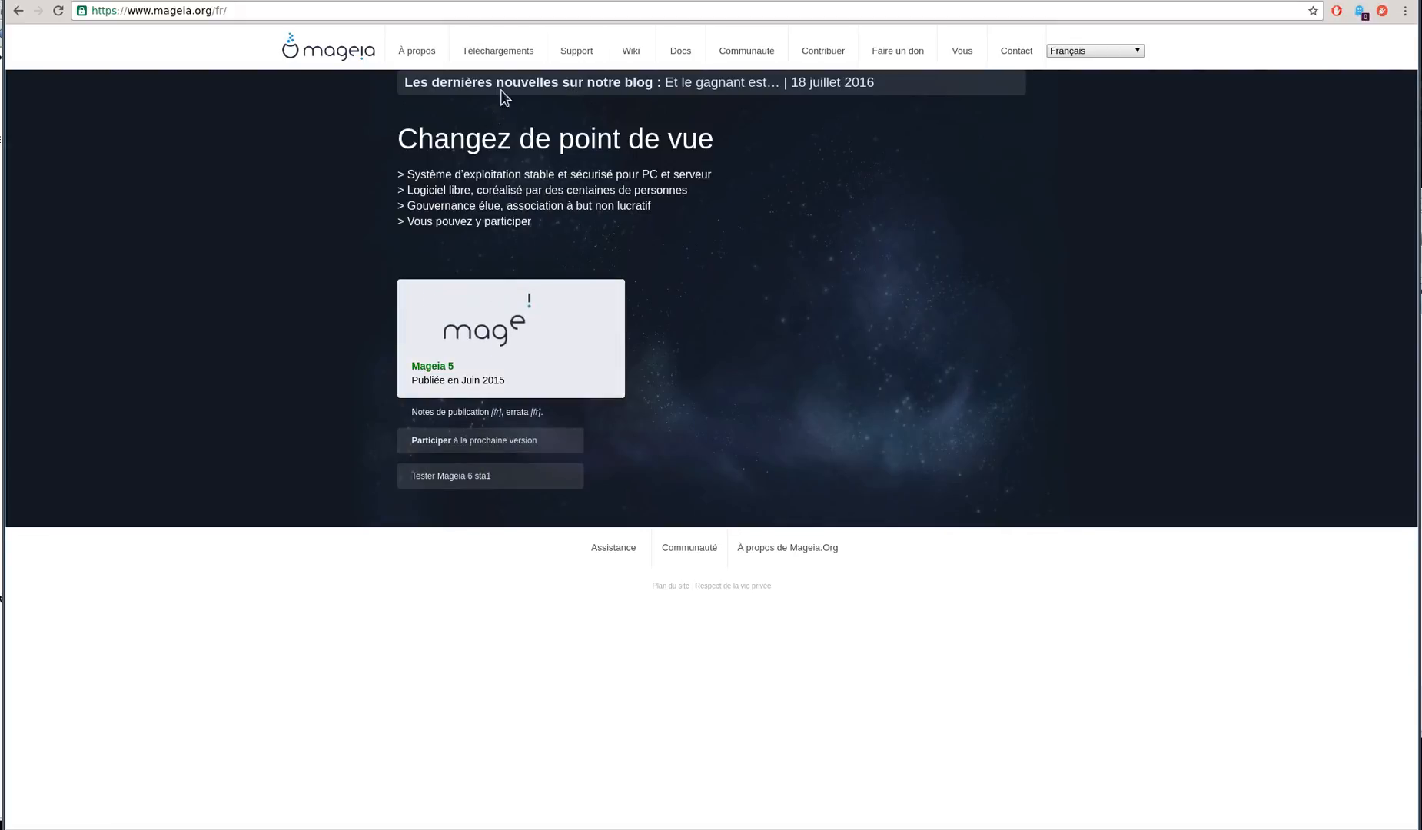
Open the Téléchargements page from the mageia.org navigation bar
click(481, 53)
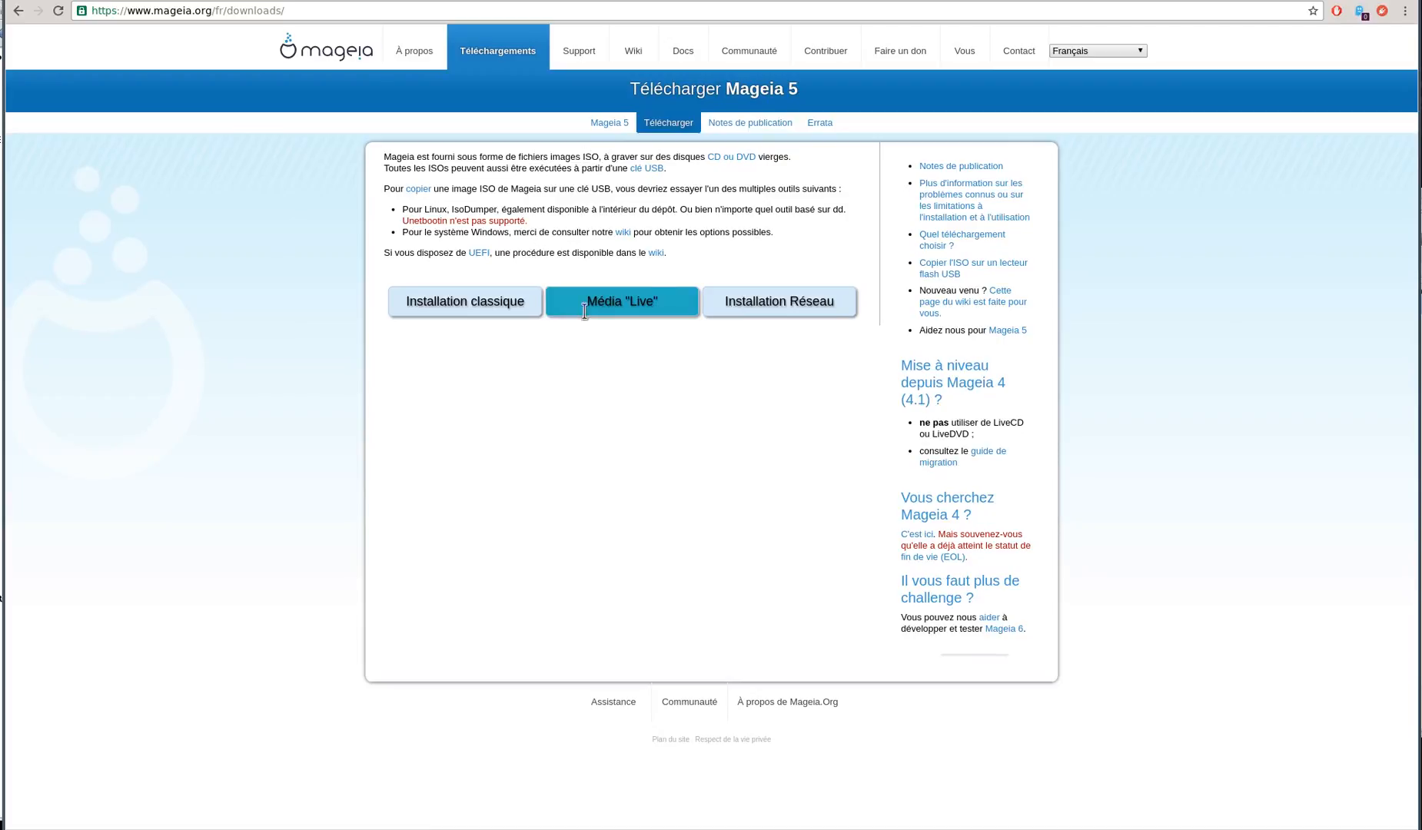
Pick Média Live, LiveDVD, GNOME desktop, 64 bit, and start its BitTorrent download
mouse_move(590, 310)
click(623, 306)
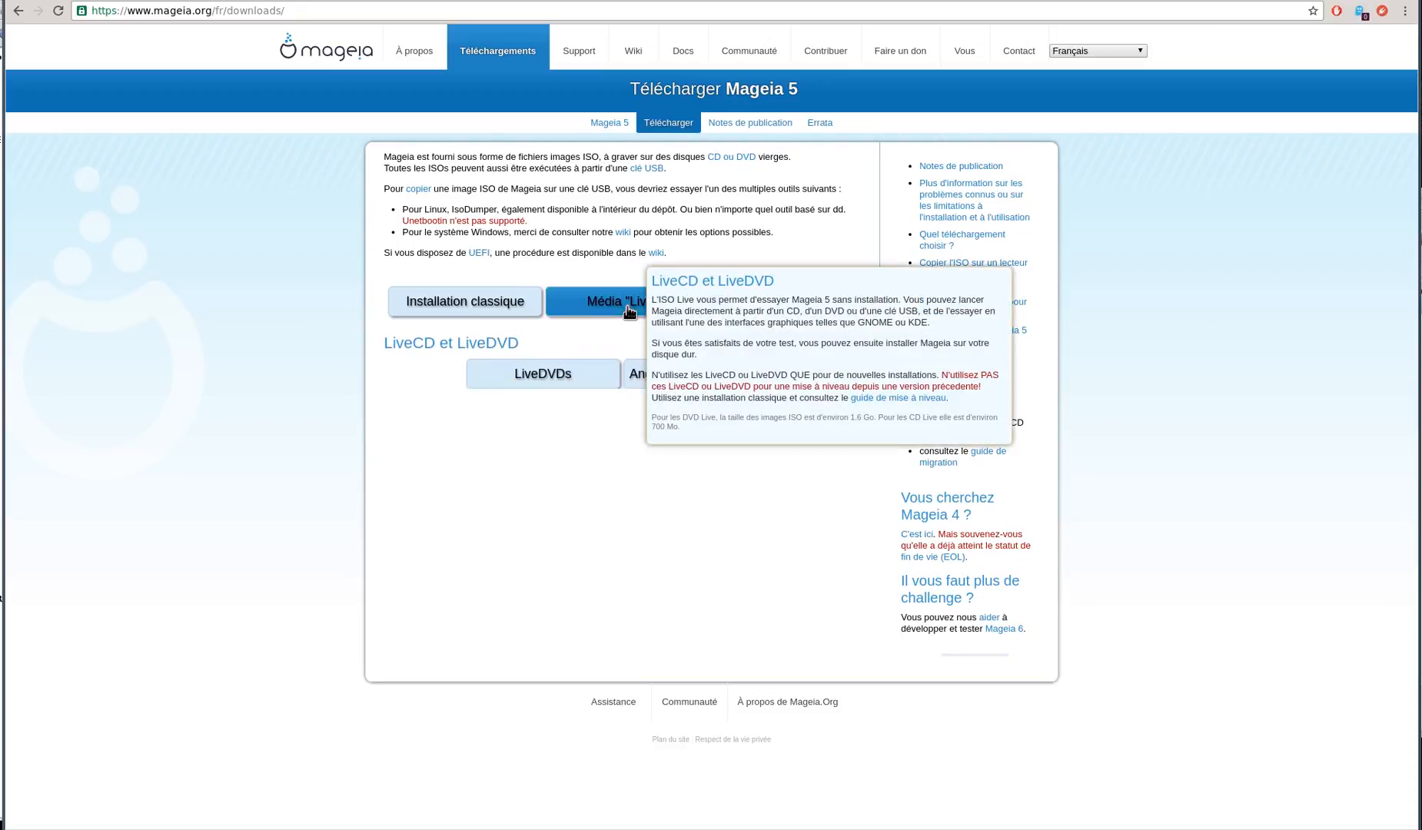
click(577, 378)
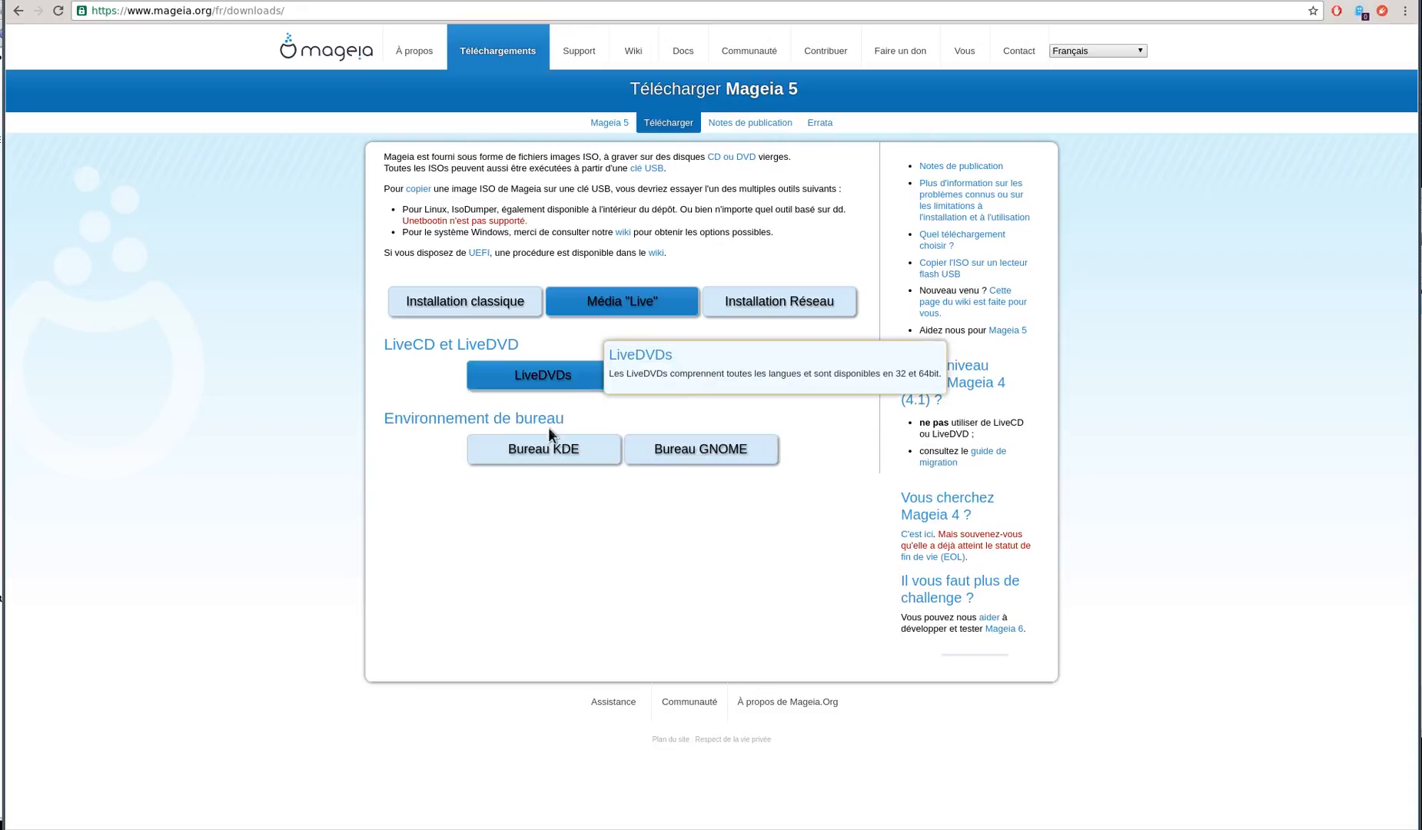
mouse_move(682, 455)
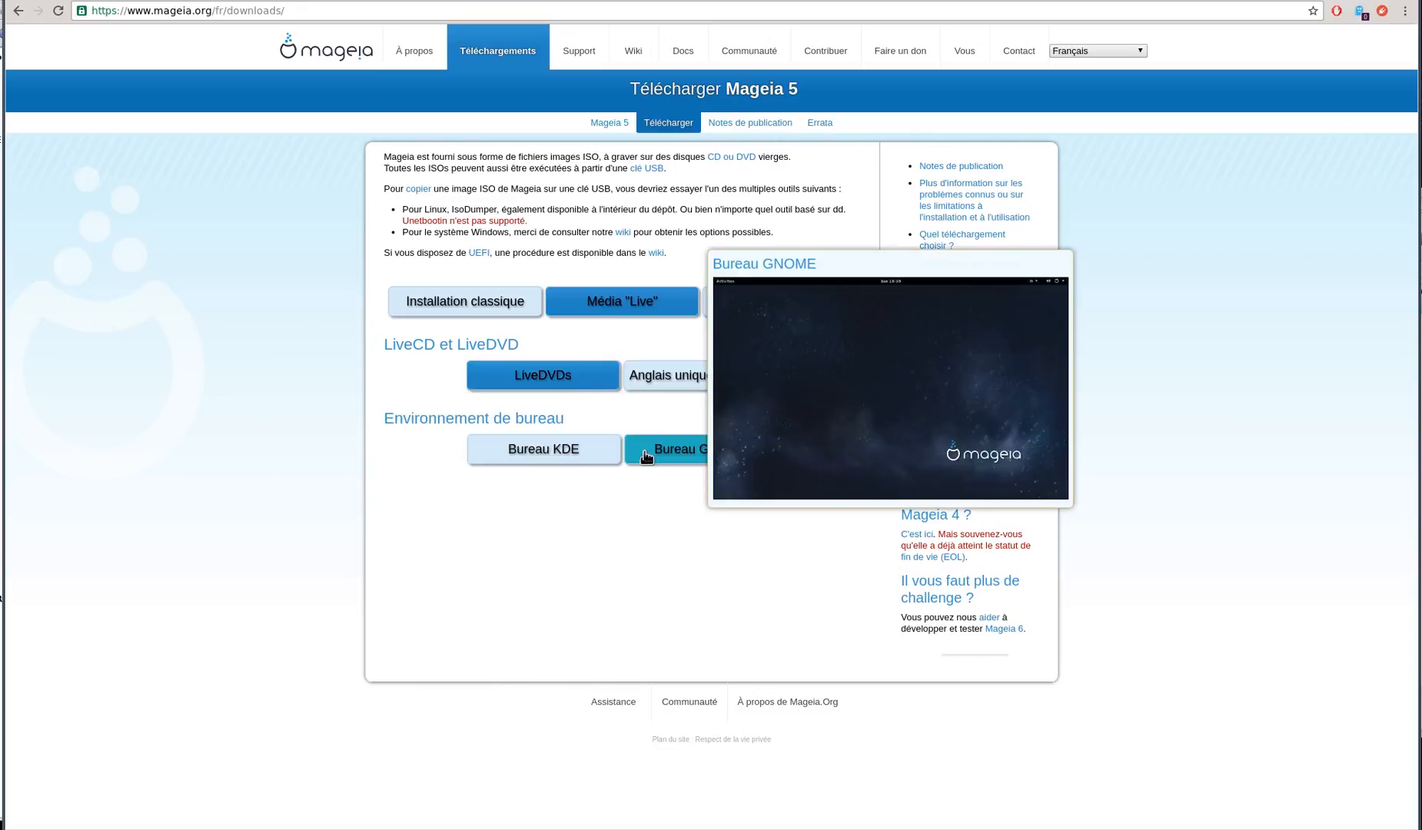
mouse_move(594, 459)
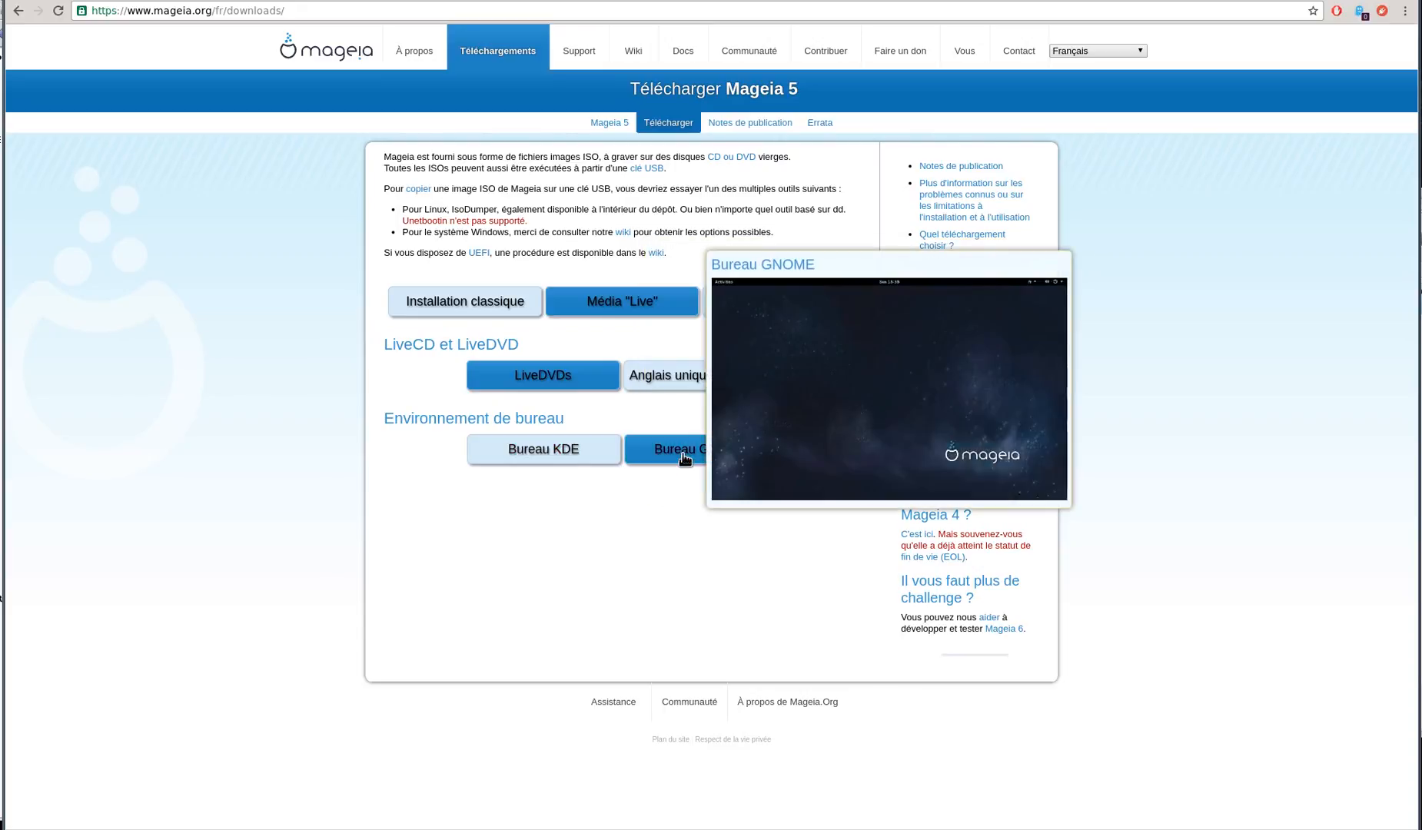
click(684, 459)
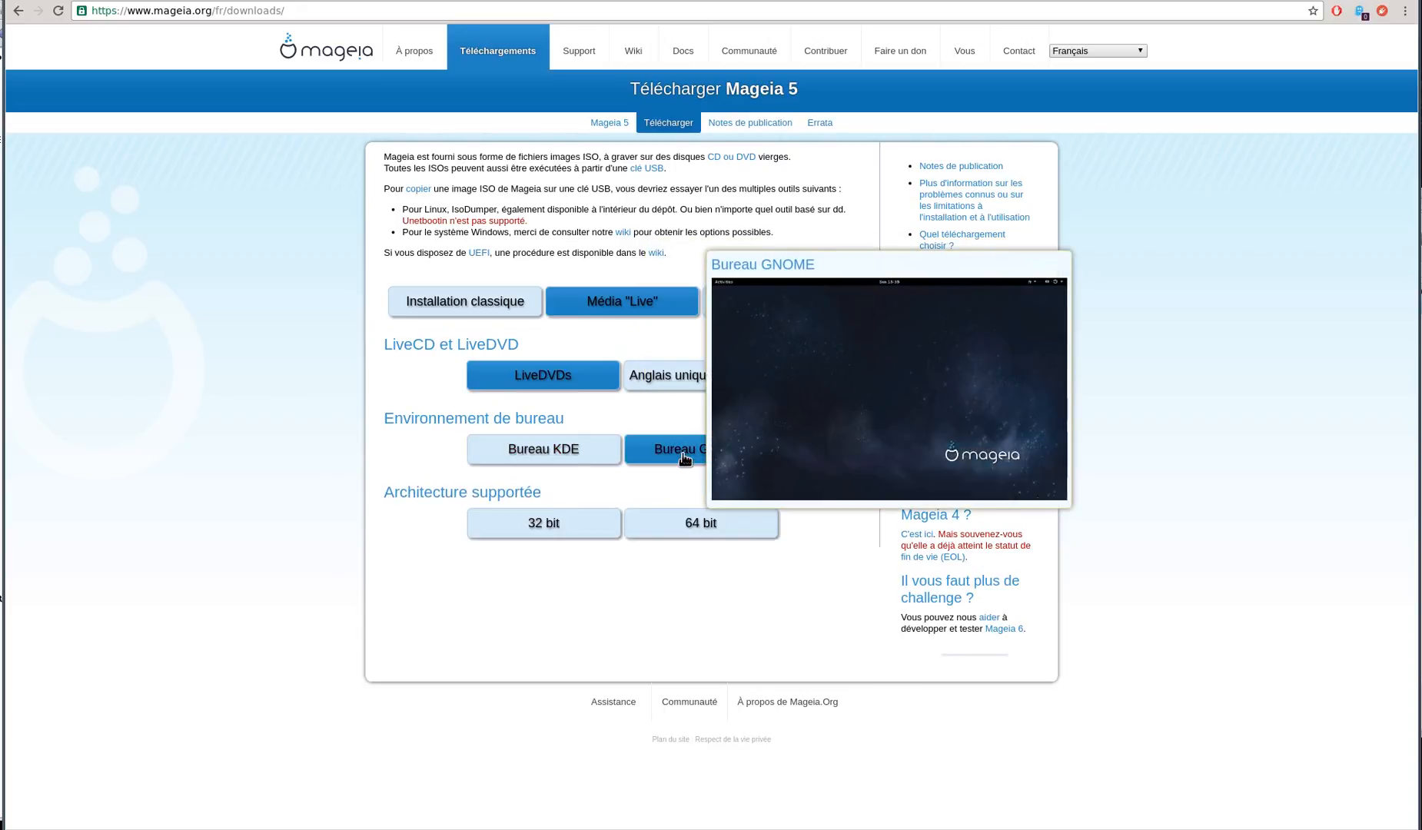
click(675, 527)
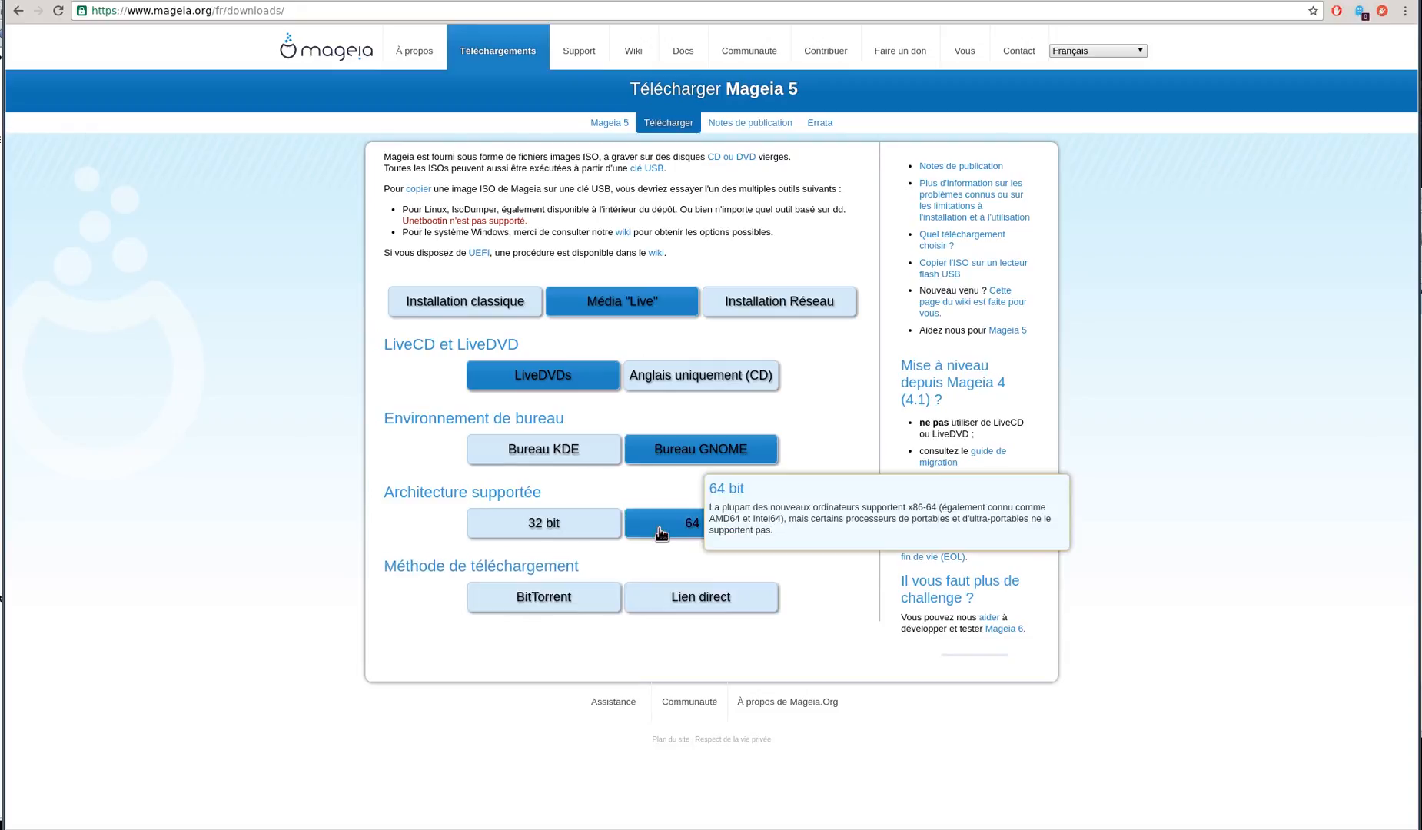
mouse_move(543, 601)
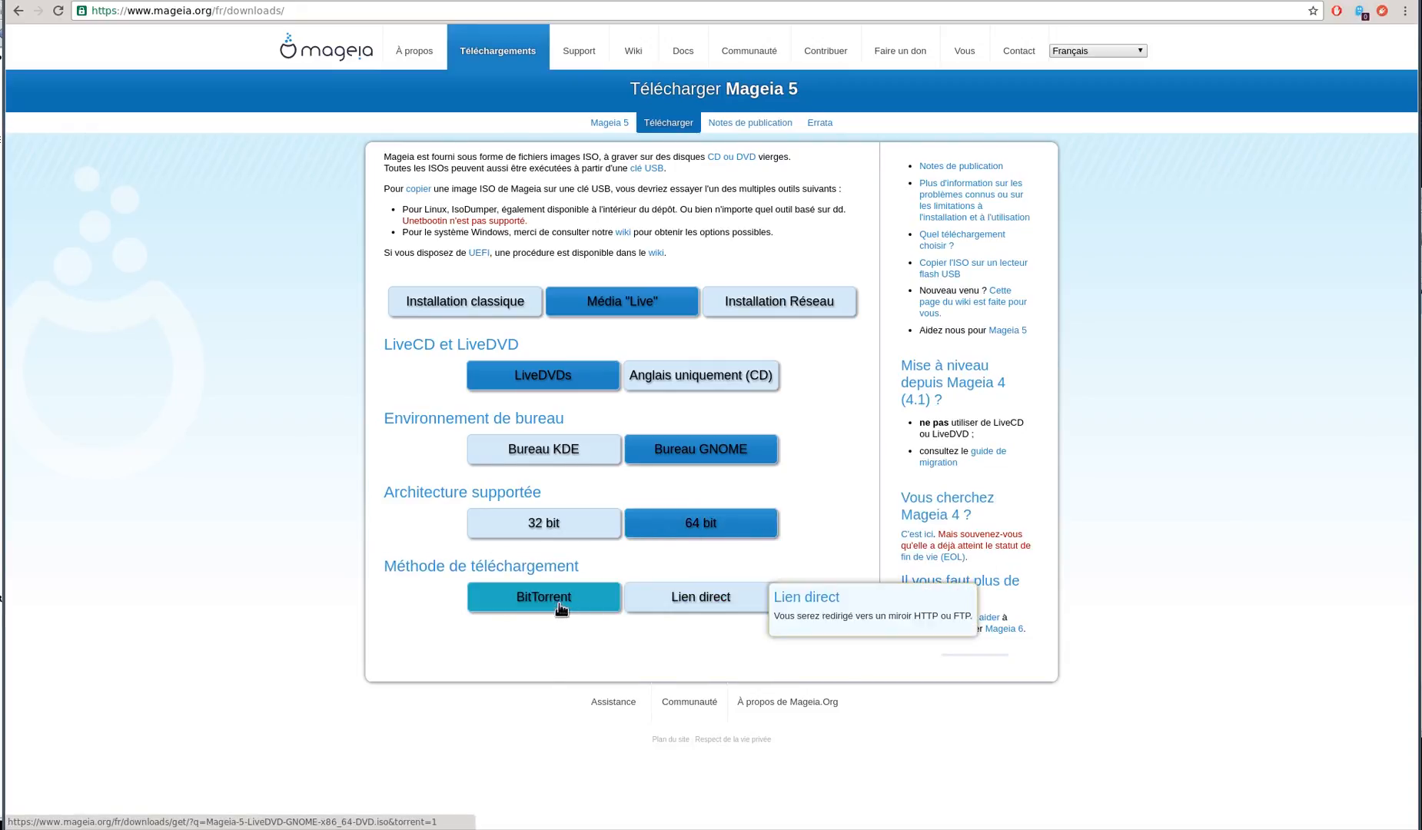
click(554, 600)
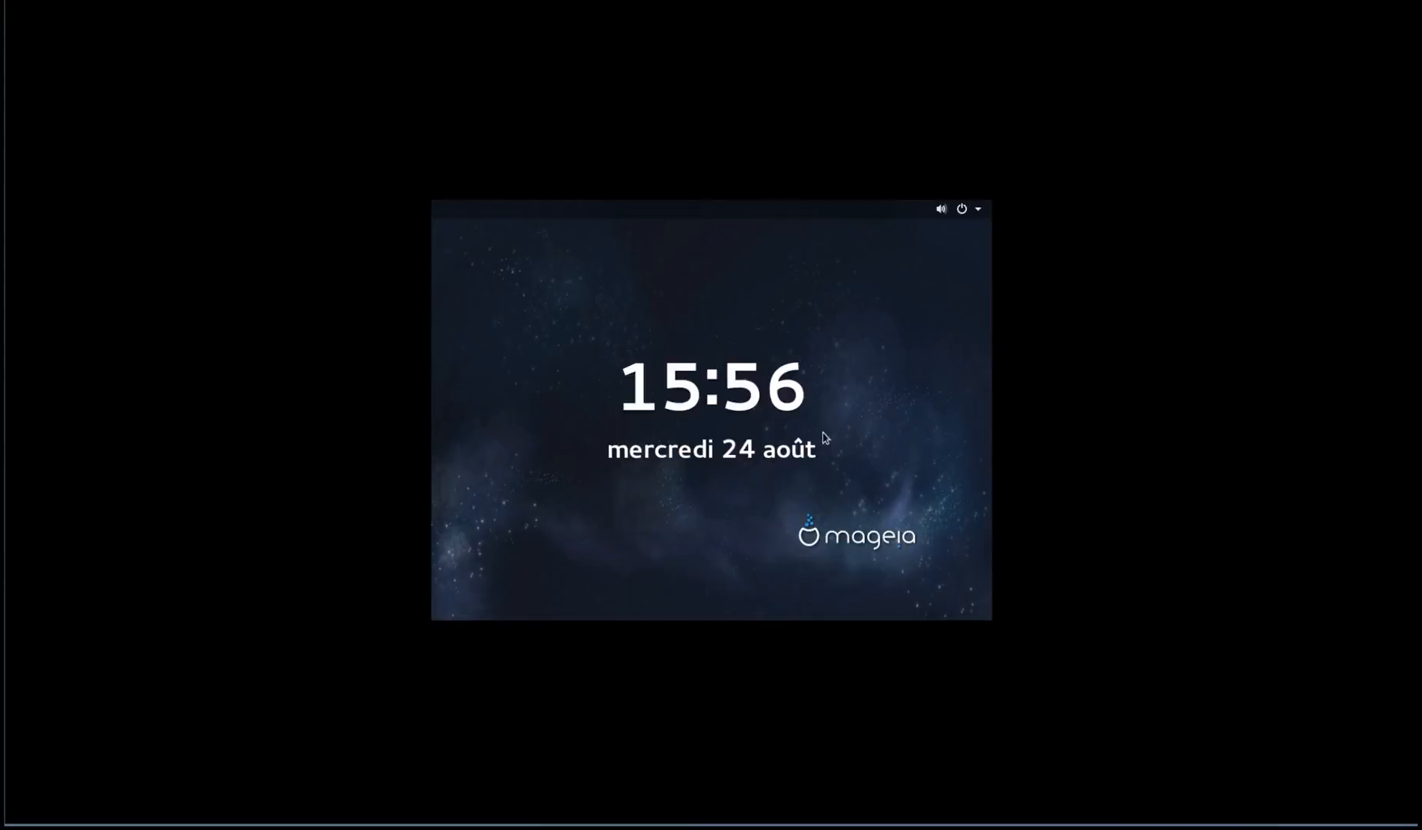
Unlock the live session, untick 'Afficher cette page au démarrage' and close the welcome window
click(683, 389)
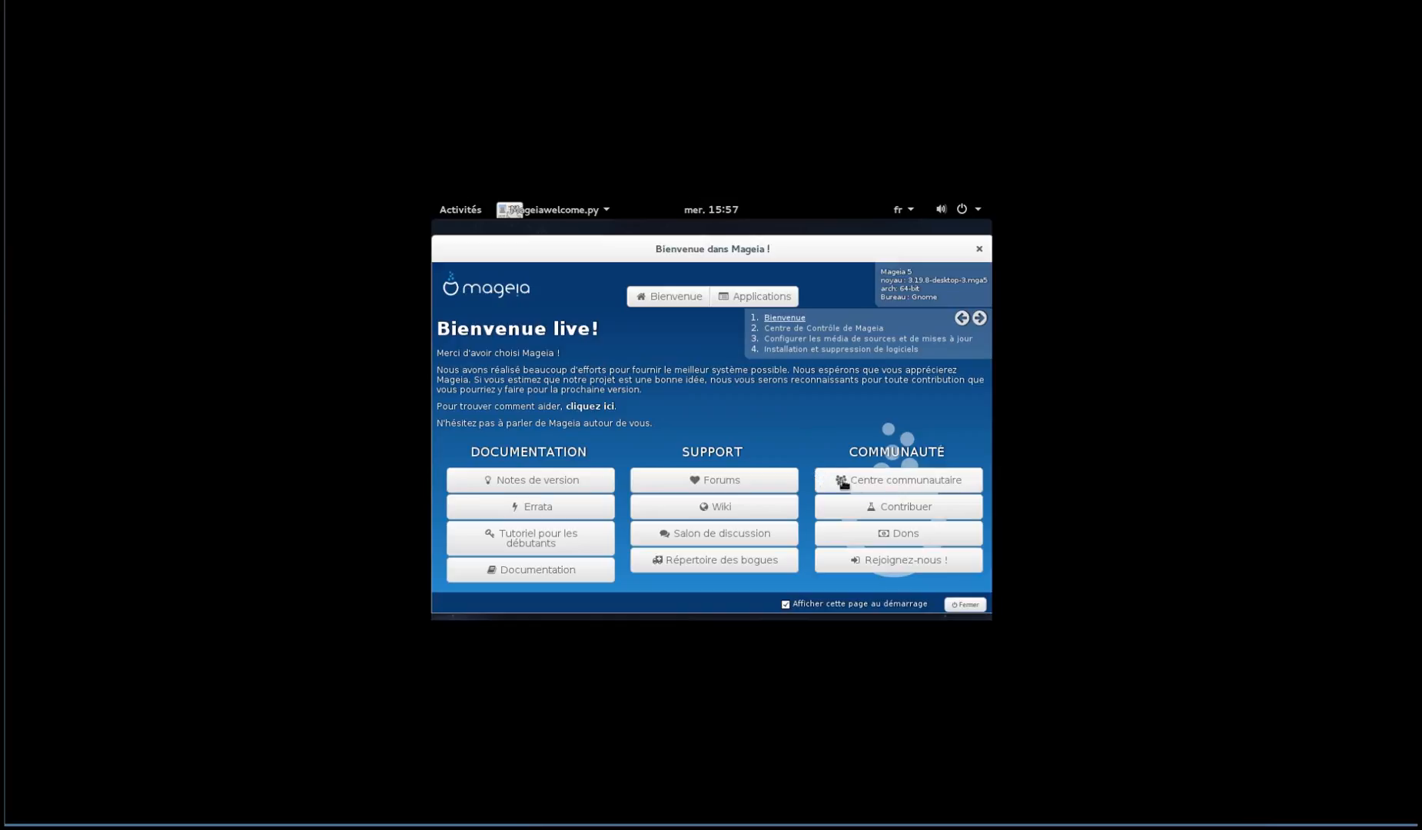
click(786, 607)
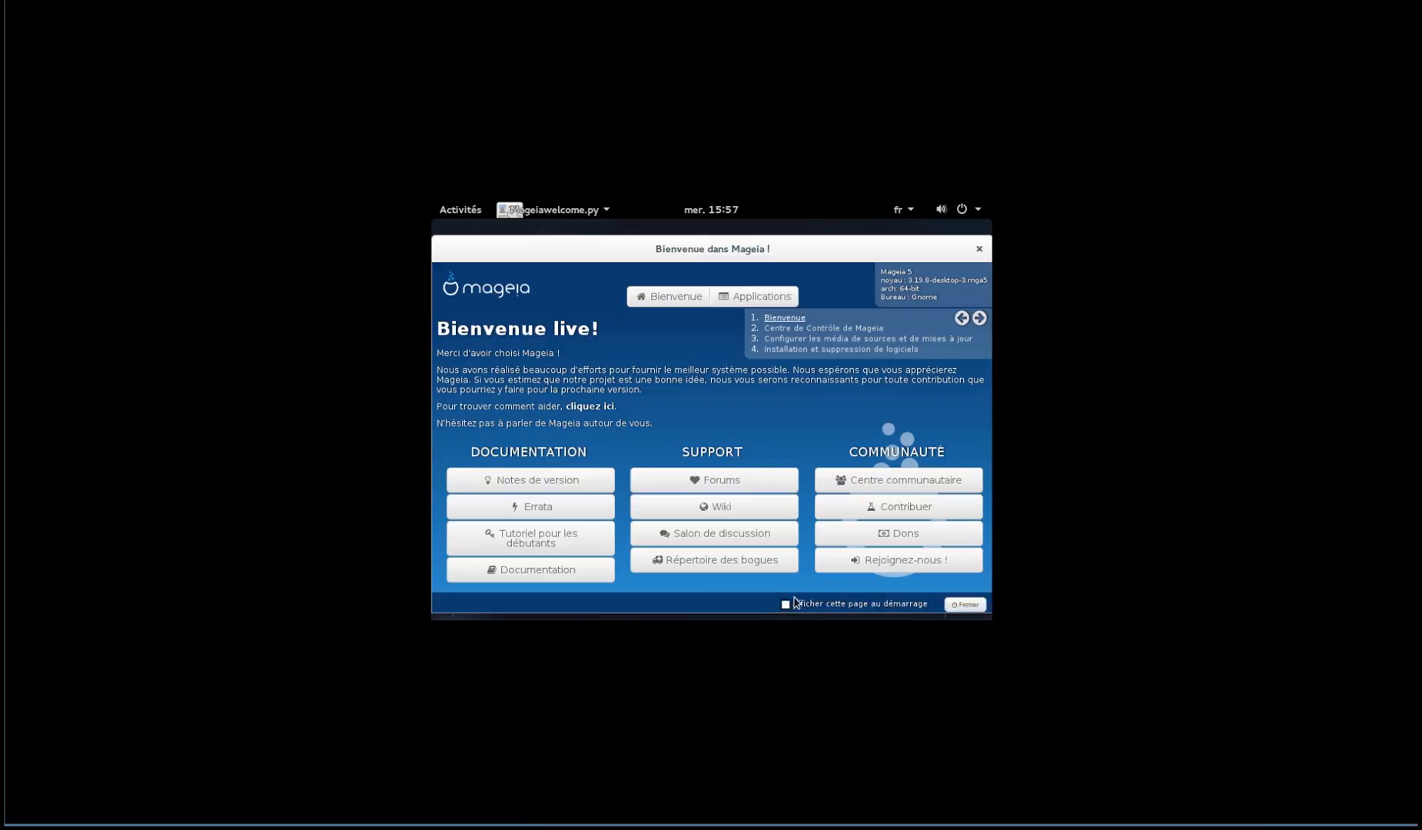
click(959, 607)
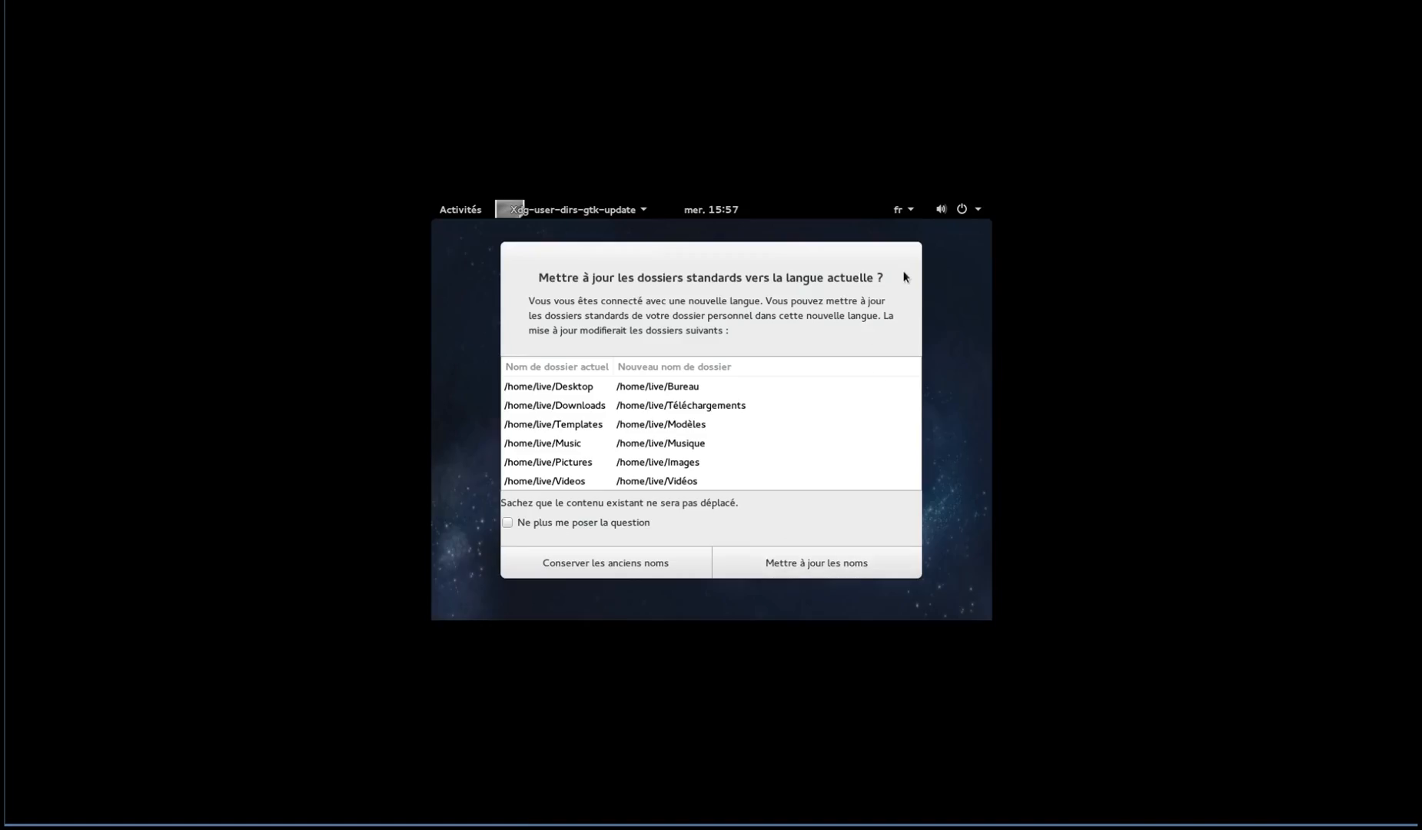
Rename home folders to French, browse Arrière-plan wallpapers without changes, and return to Tous les paramètres
click(824, 569)
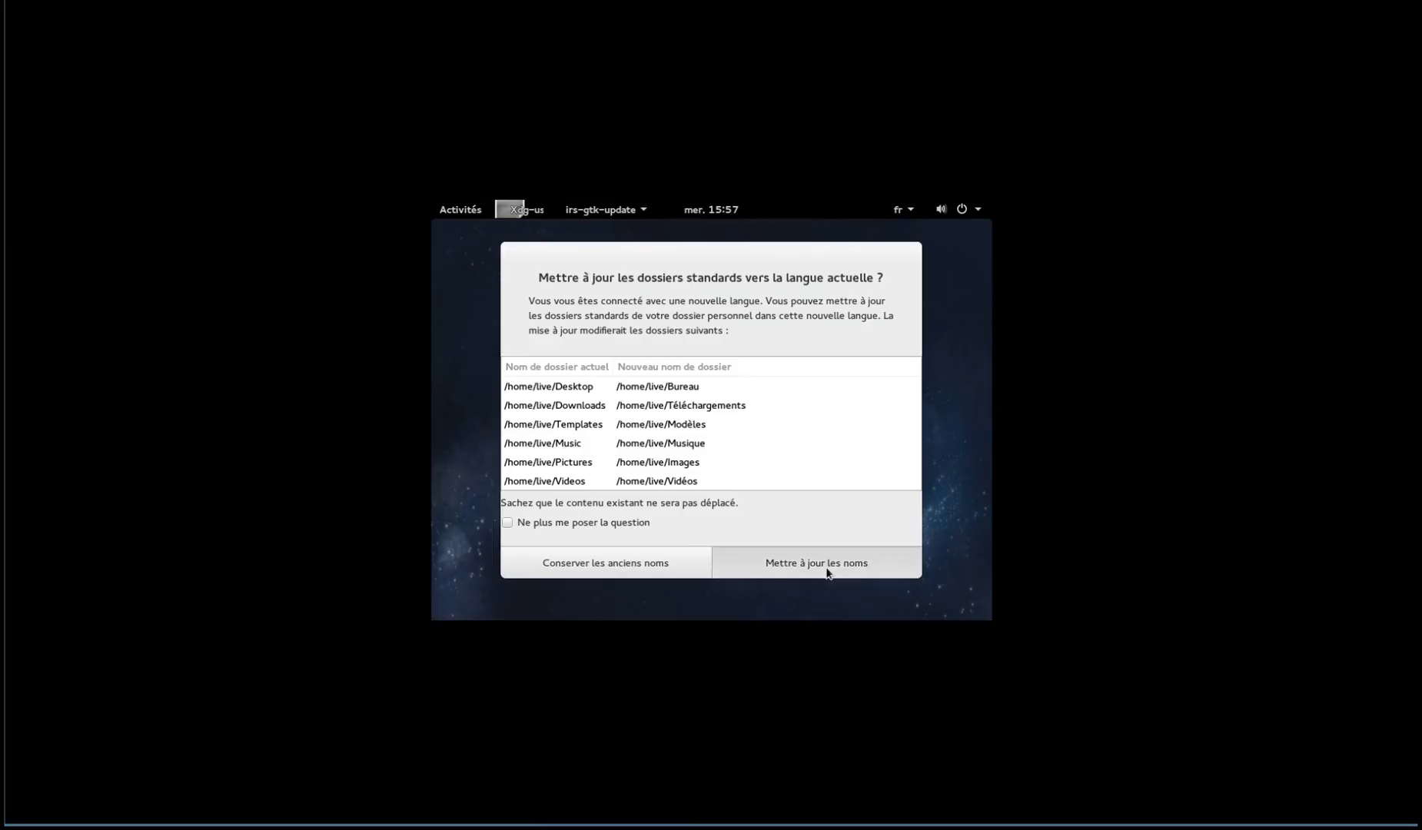
right_click(739, 378)
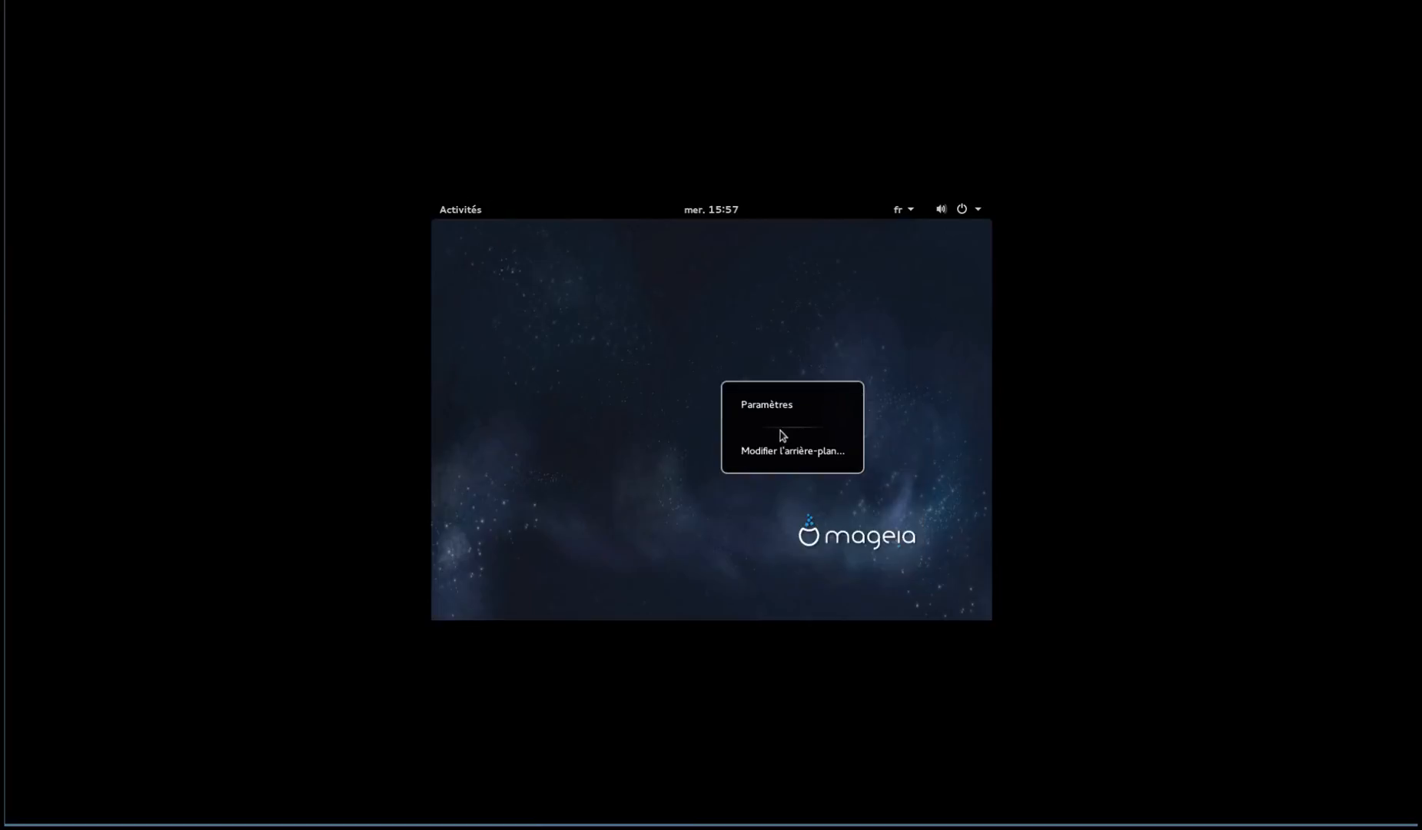
click(787, 452)
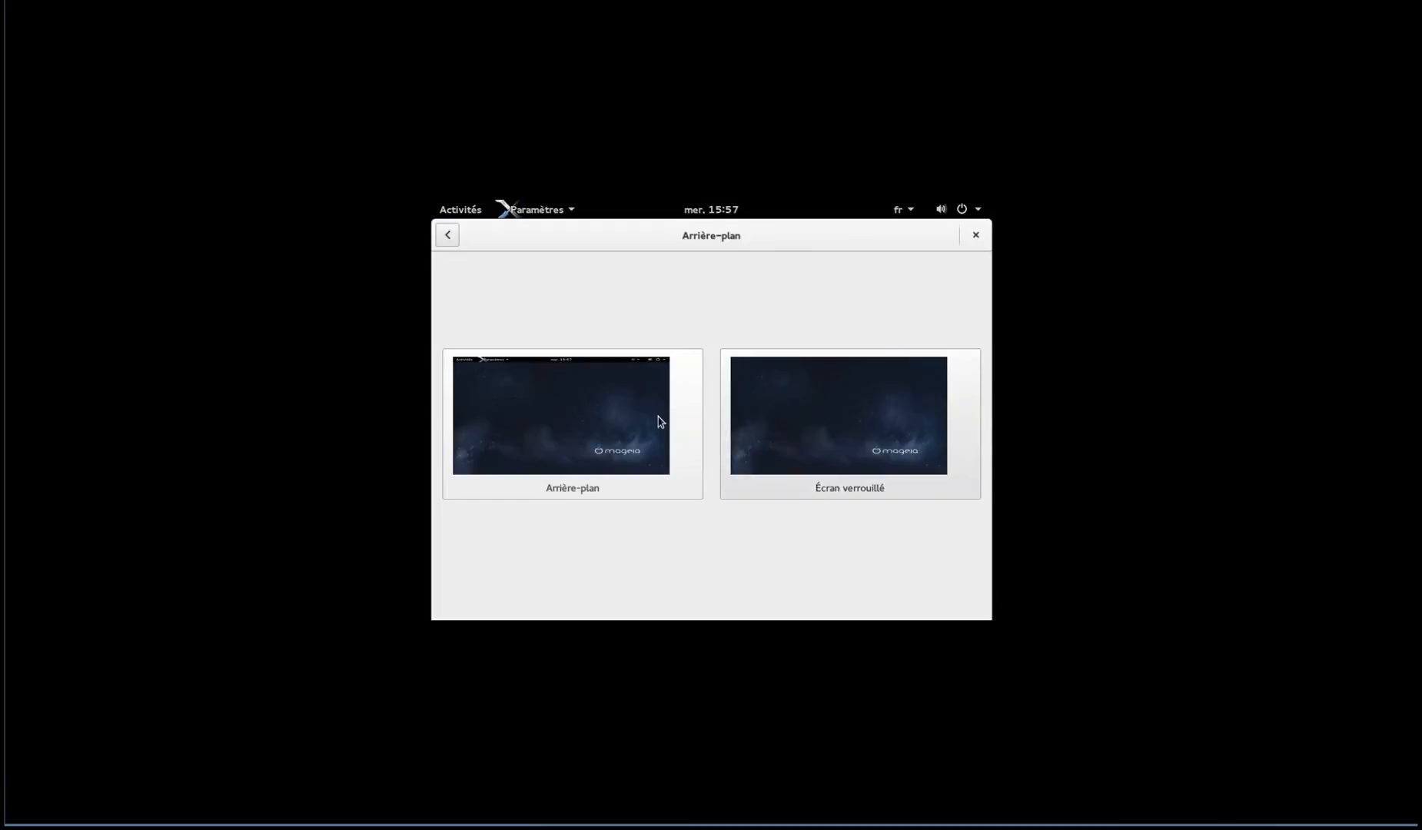
click(566, 434)
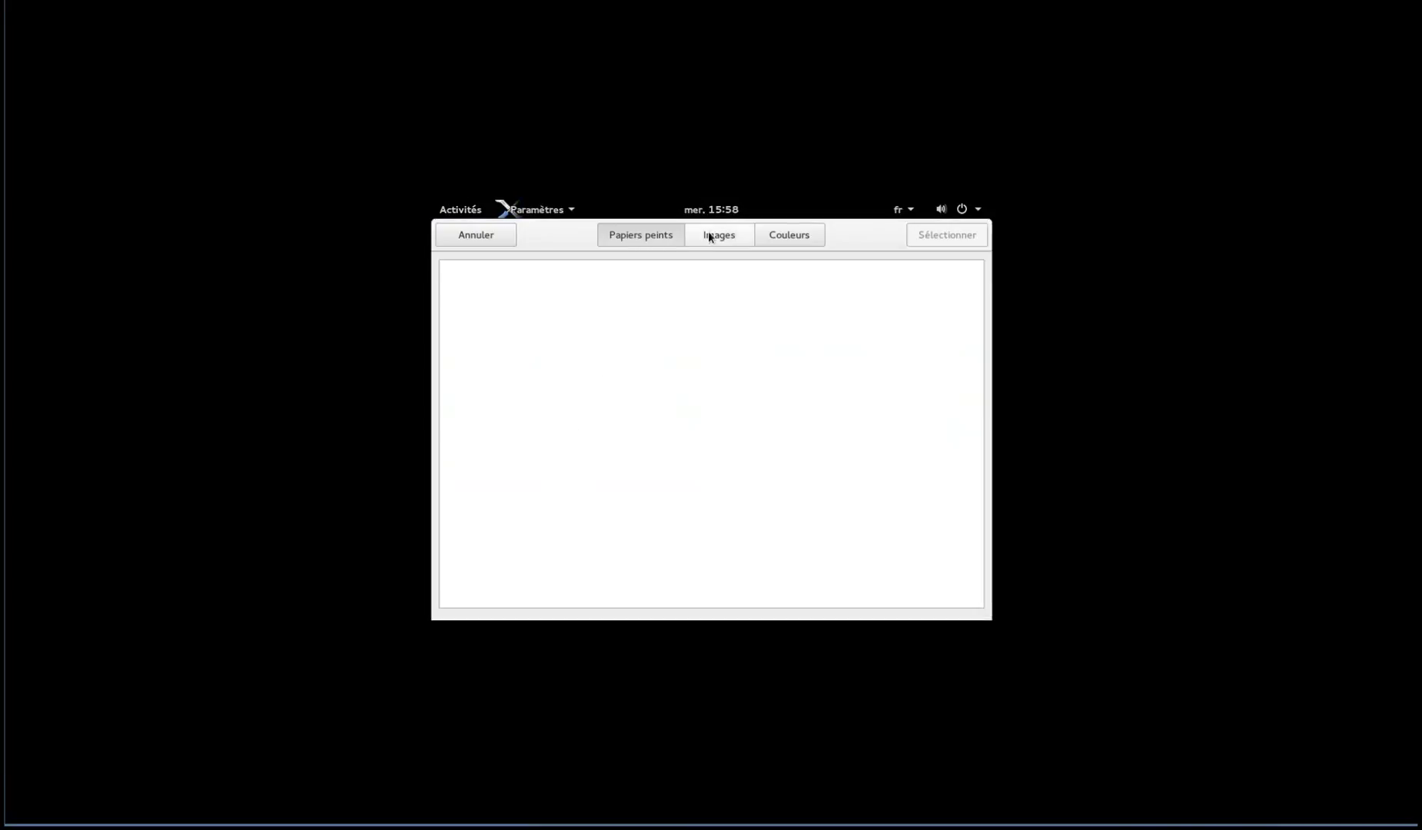
click(719, 238)
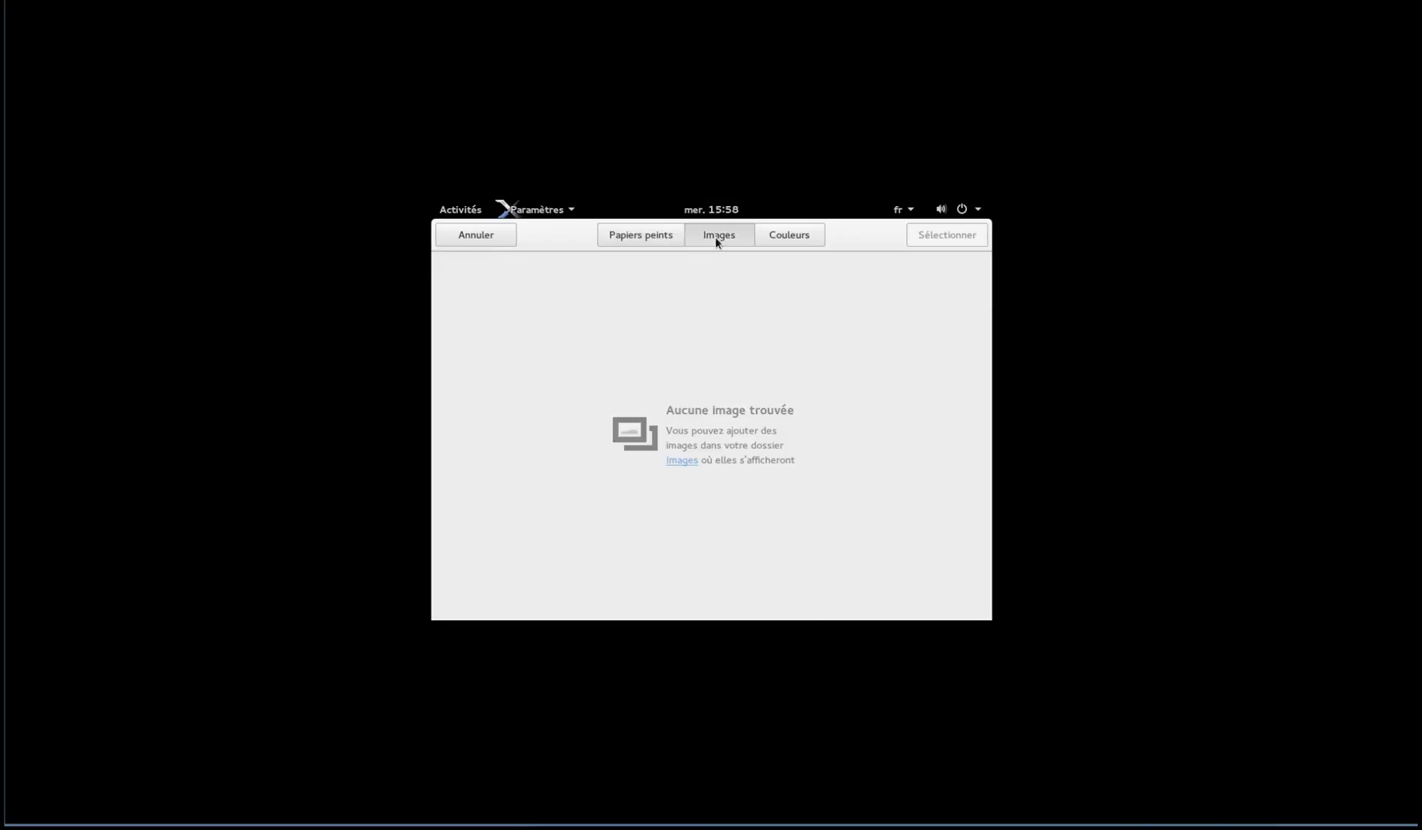
click(676, 238)
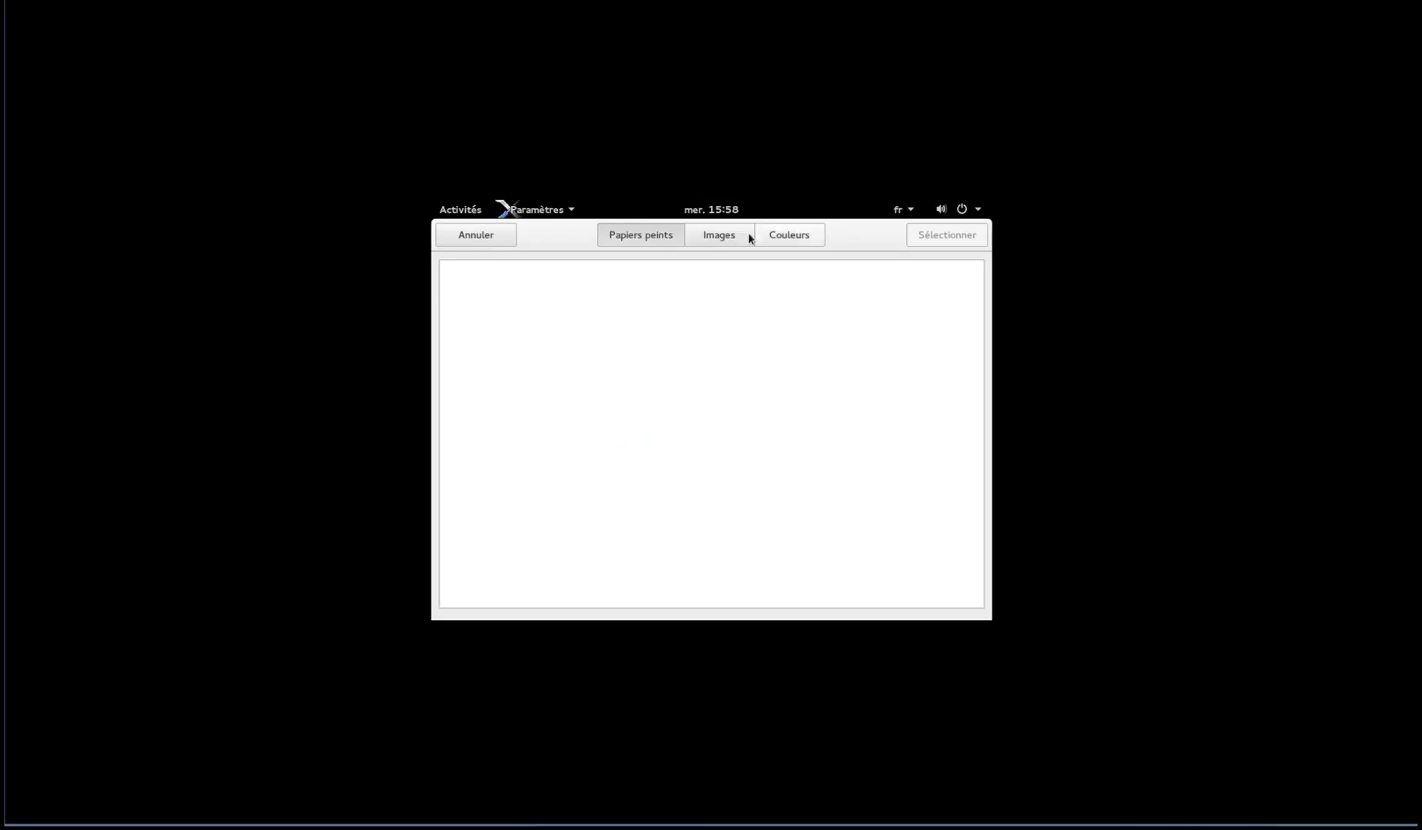
click(452, 238)
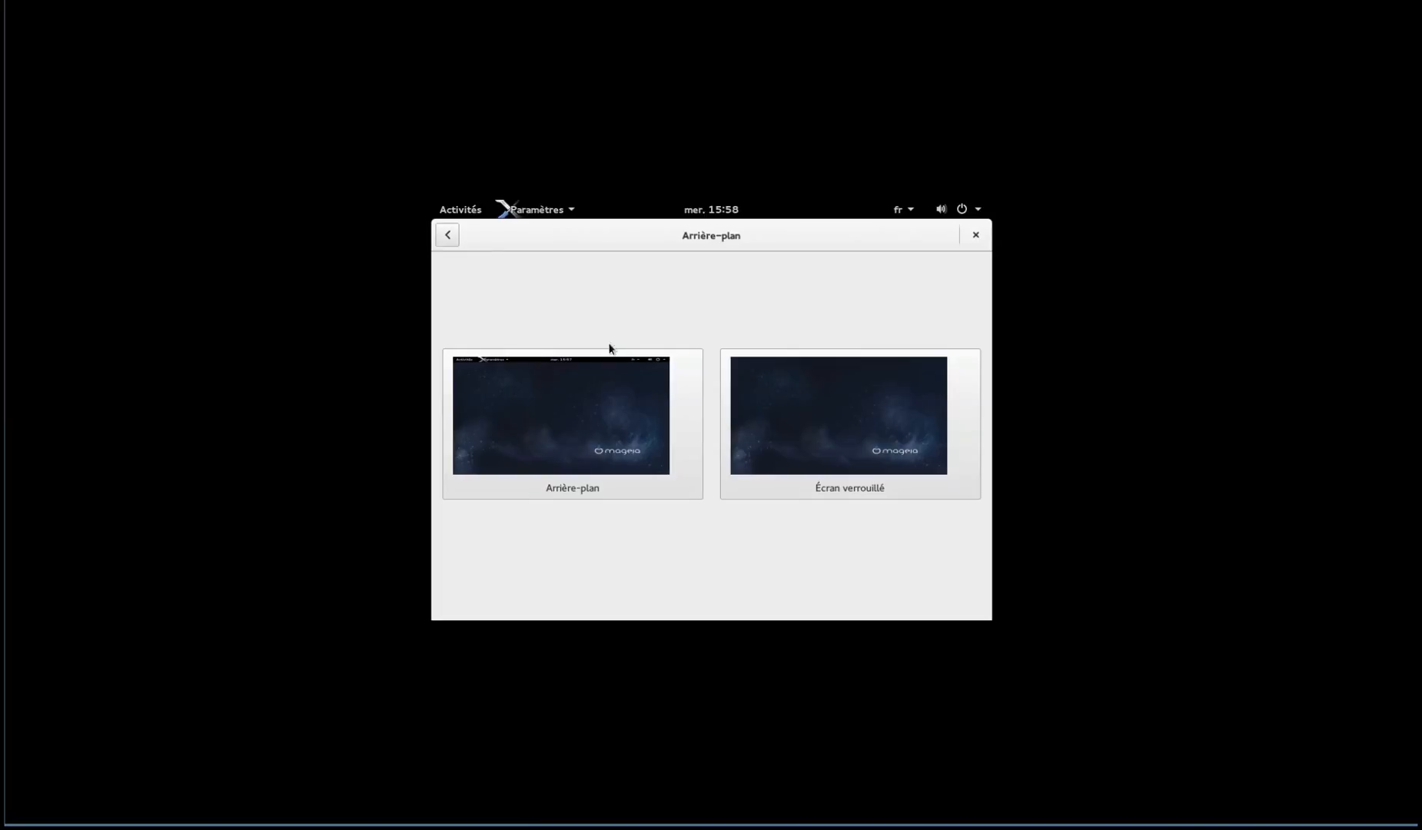
click(447, 234)
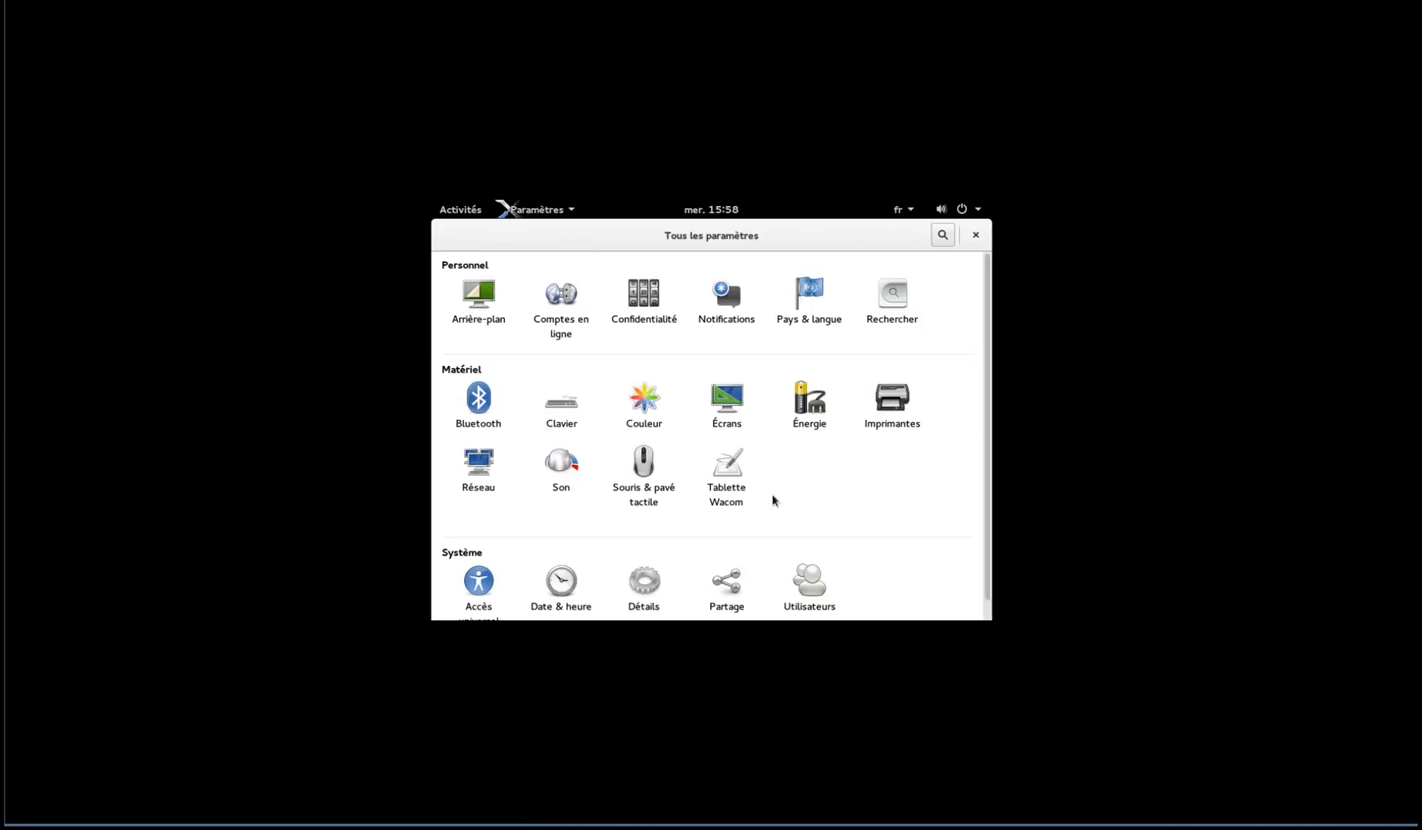
Try 1280×1024 (5:4) resolution on the unknown display, revert it, and close Settings
click(722, 402)
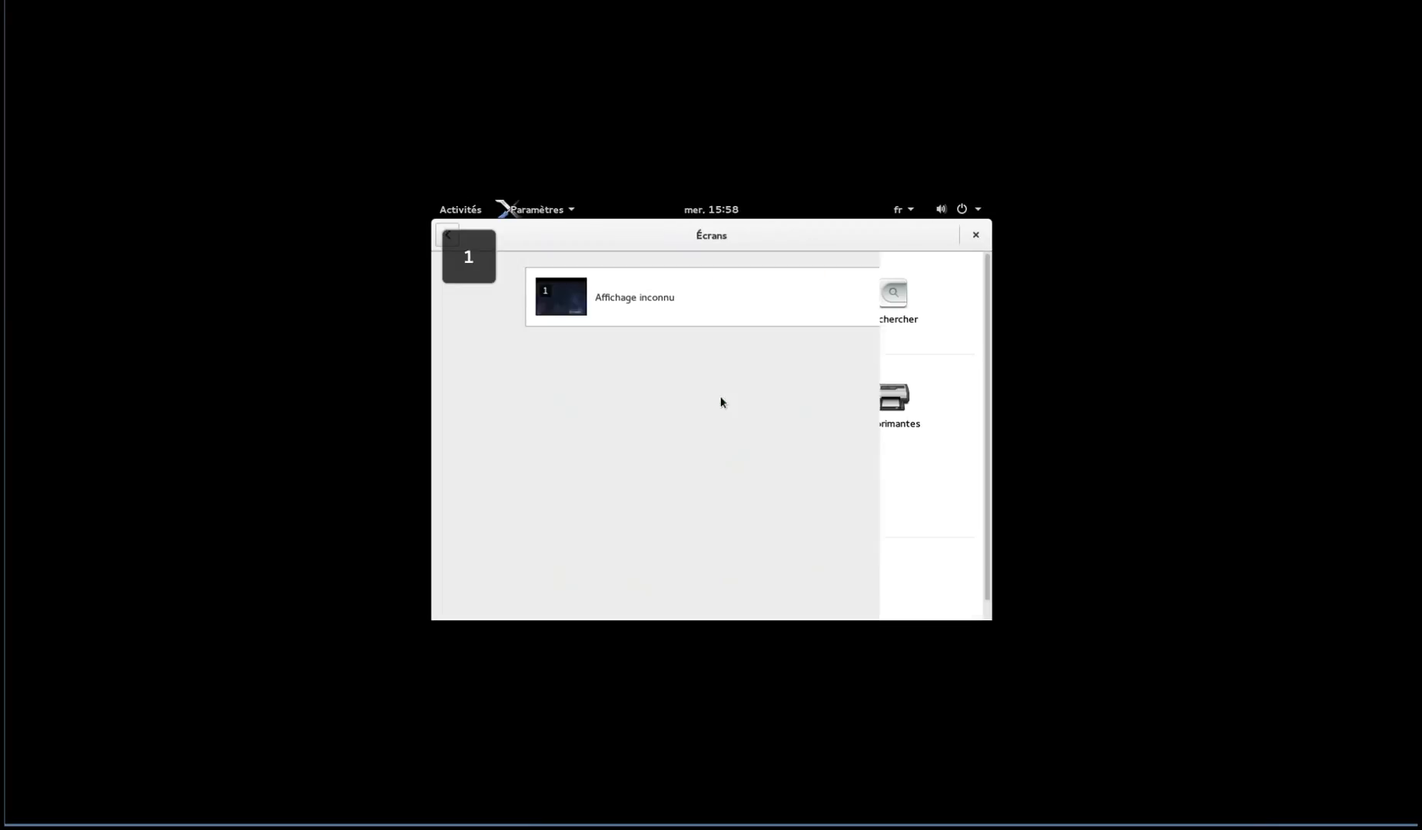
click(720, 292)
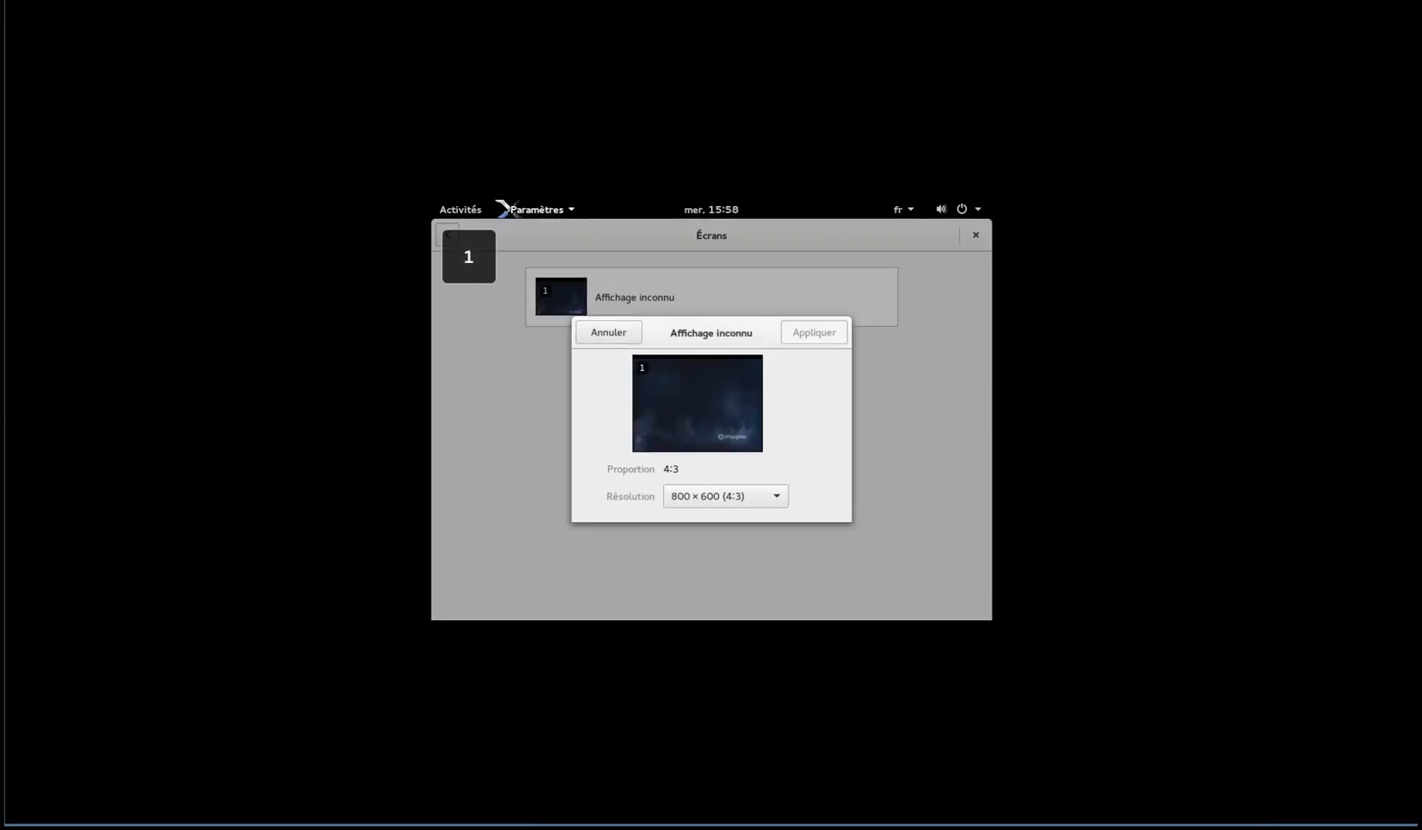
click(723, 417)
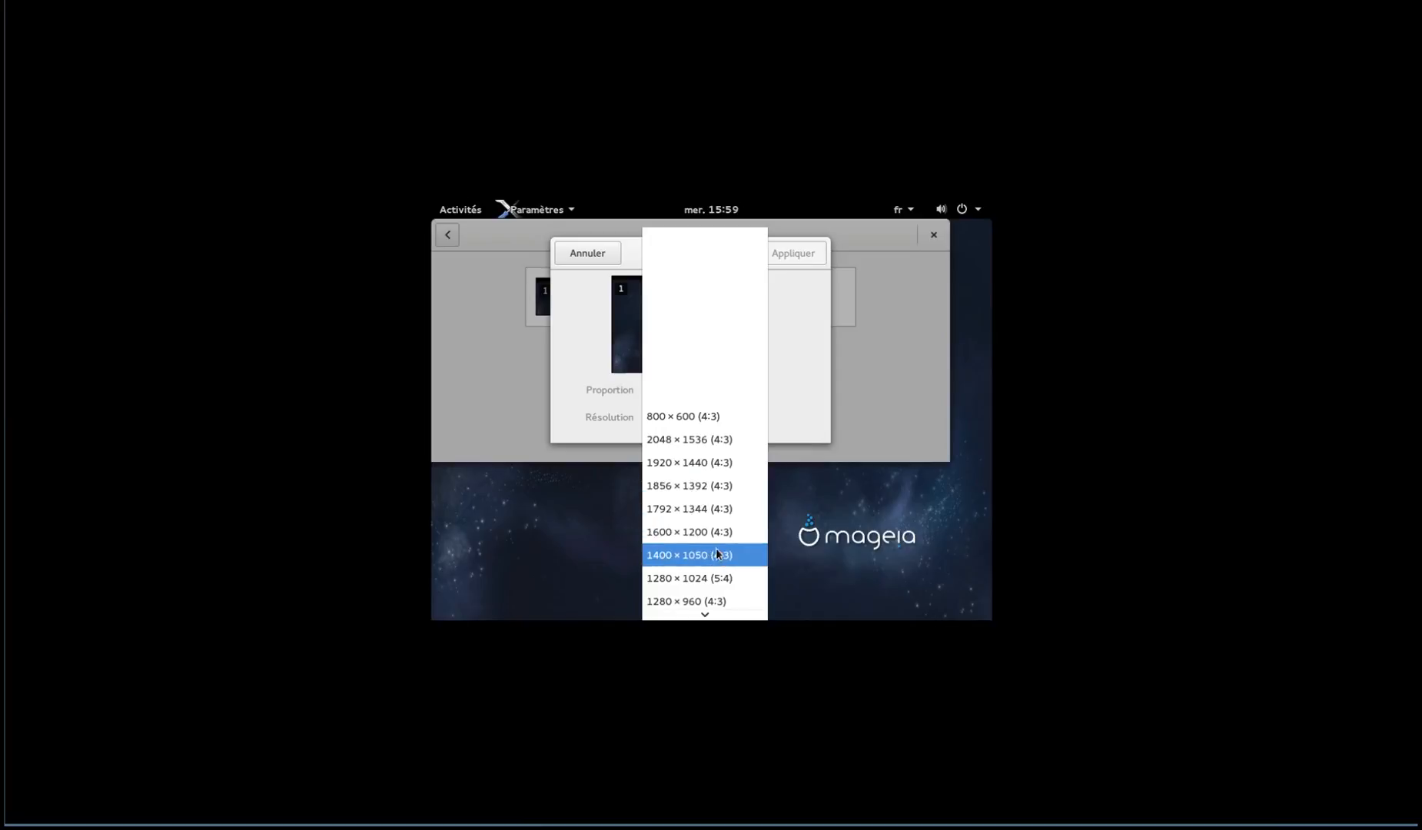
click(718, 575)
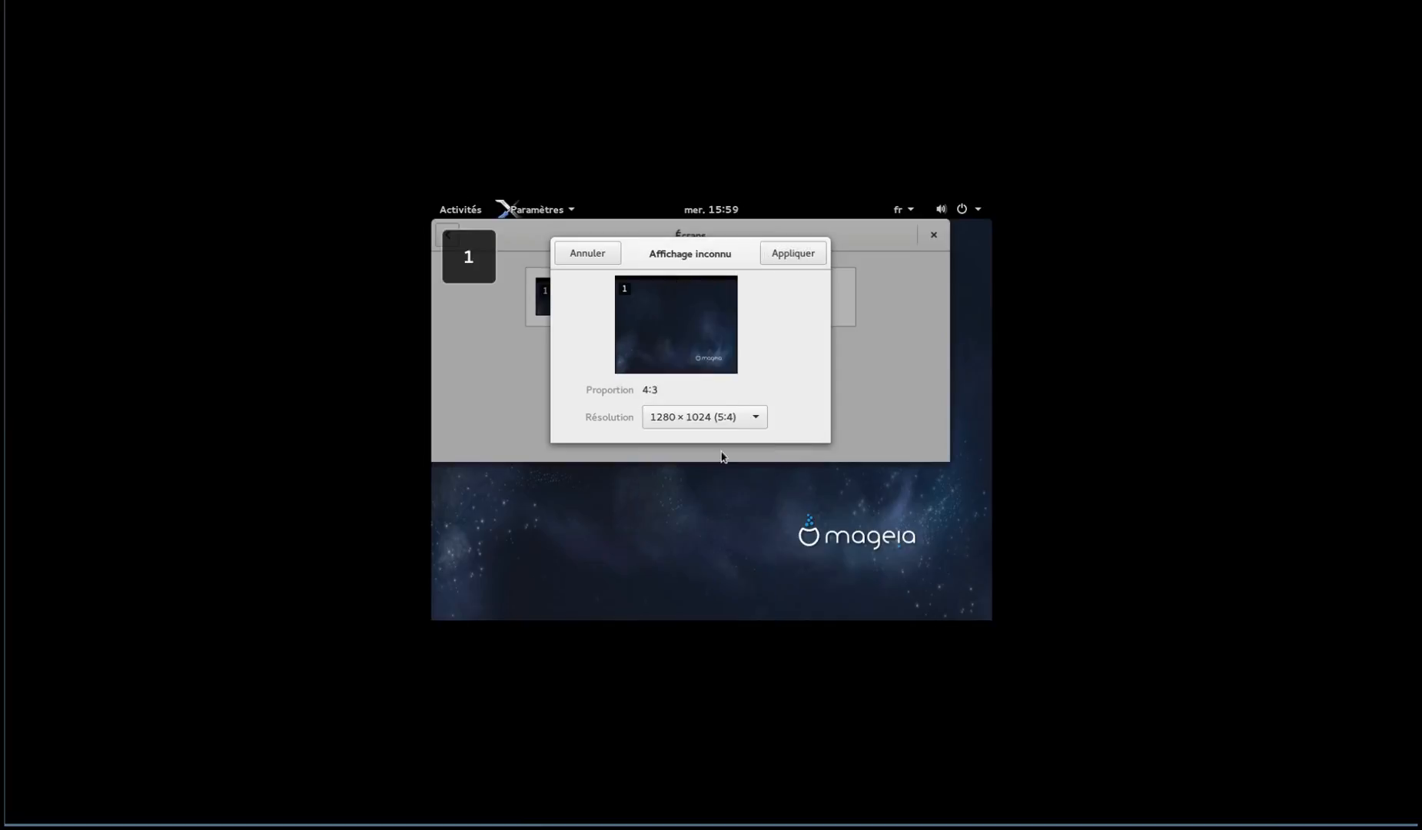
click(793, 256)
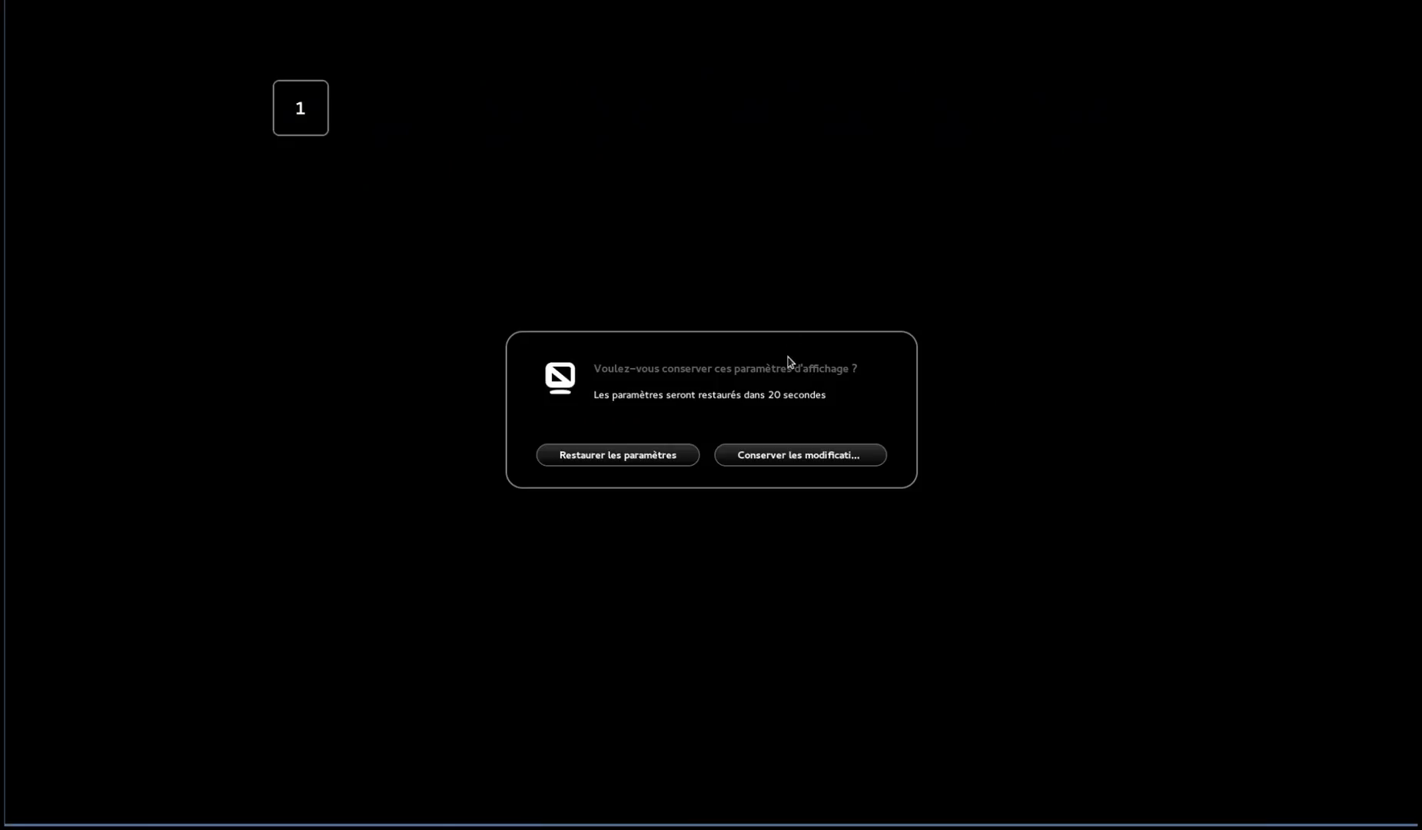
click(645, 460)
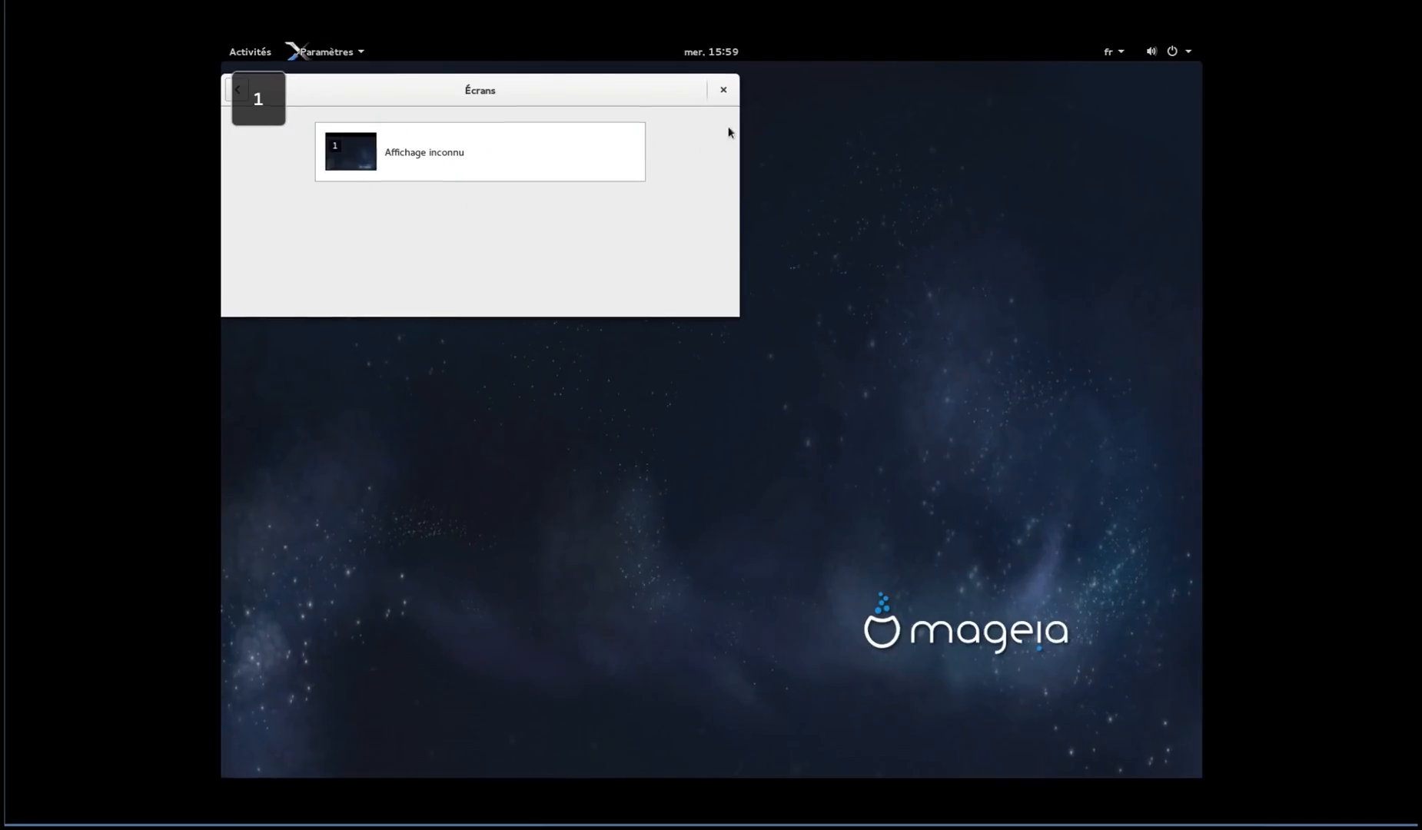
click(723, 90)
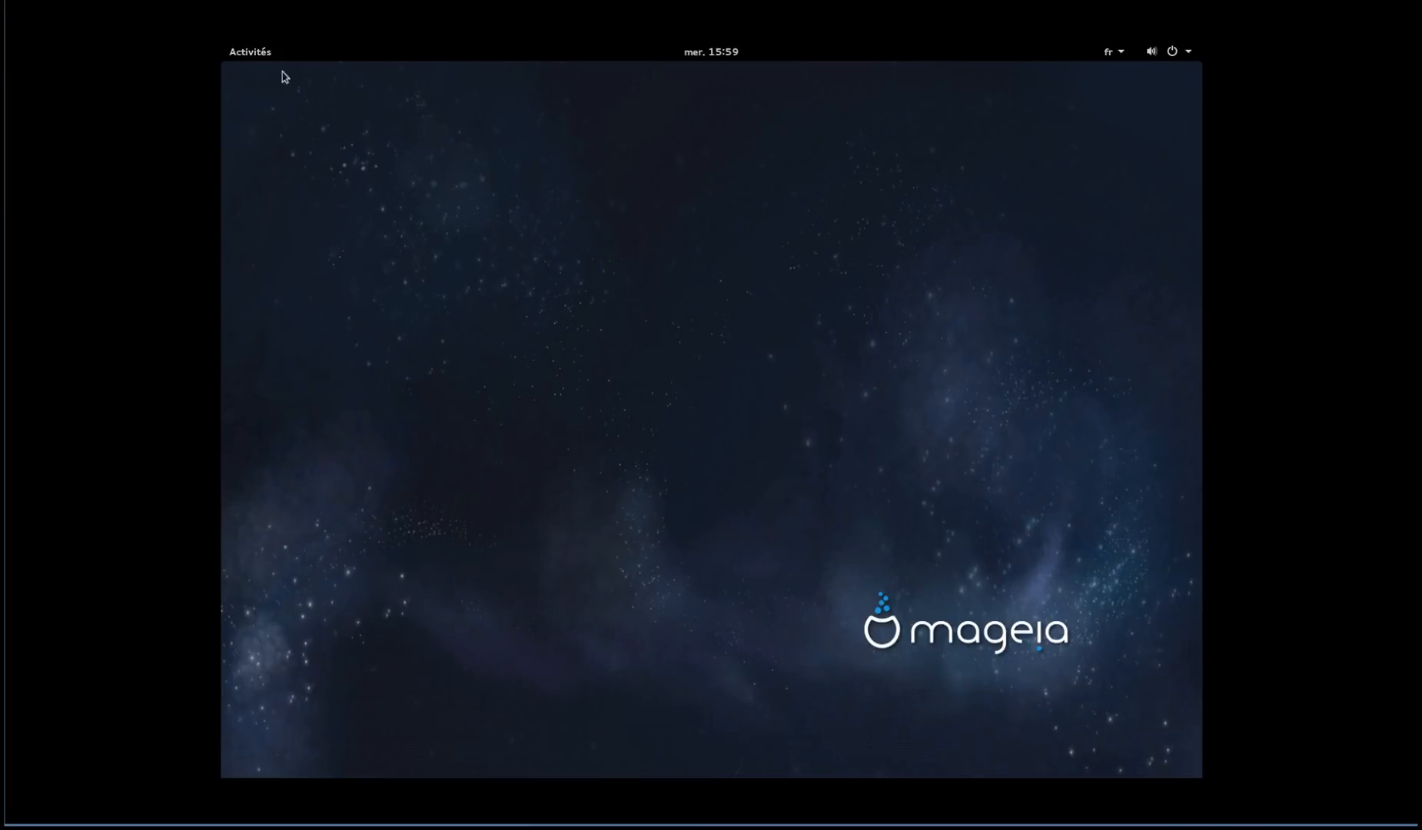
Dismiss the desktop context menu and bring up the Activités overview
right_click(693, 299)
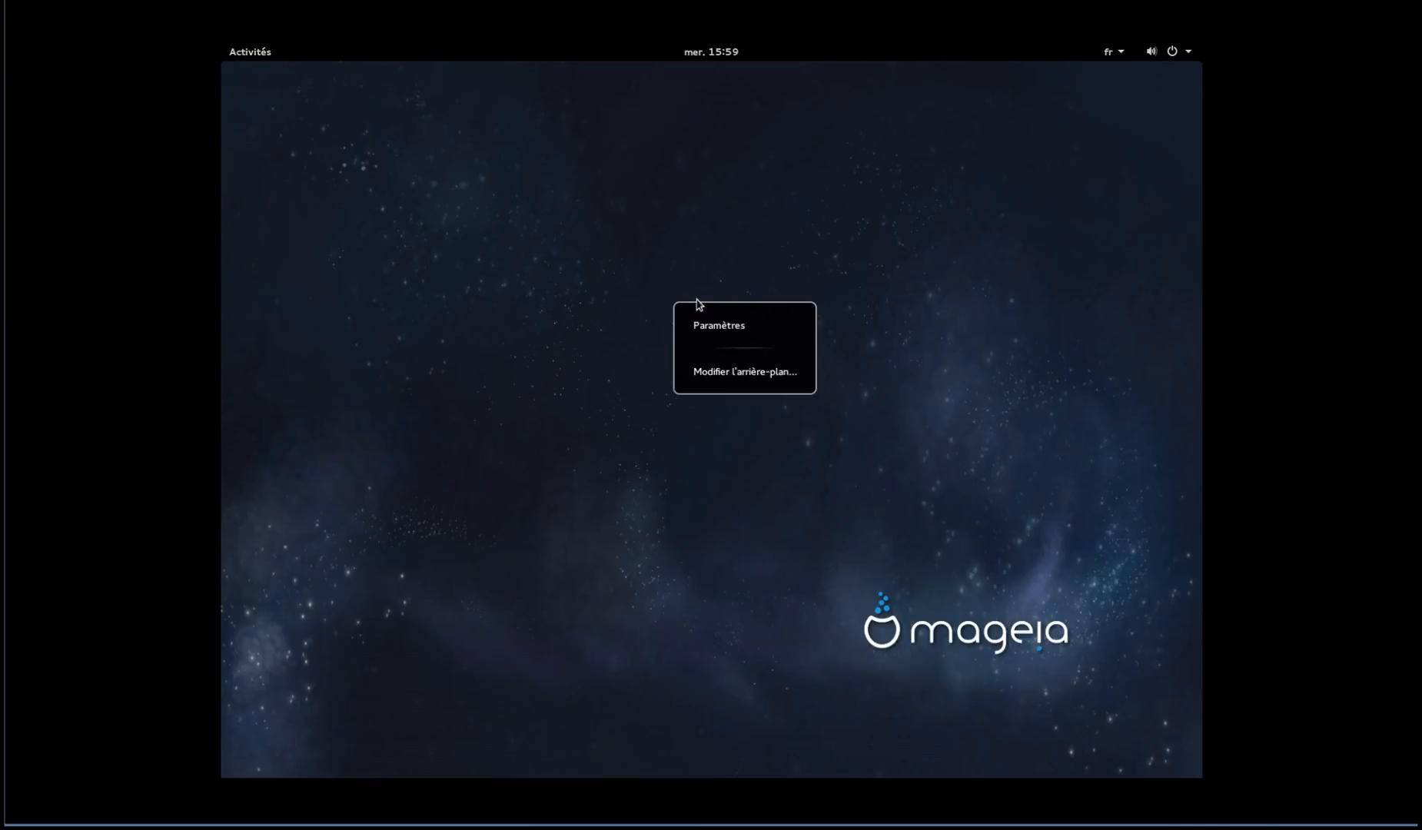
click(585, 262)
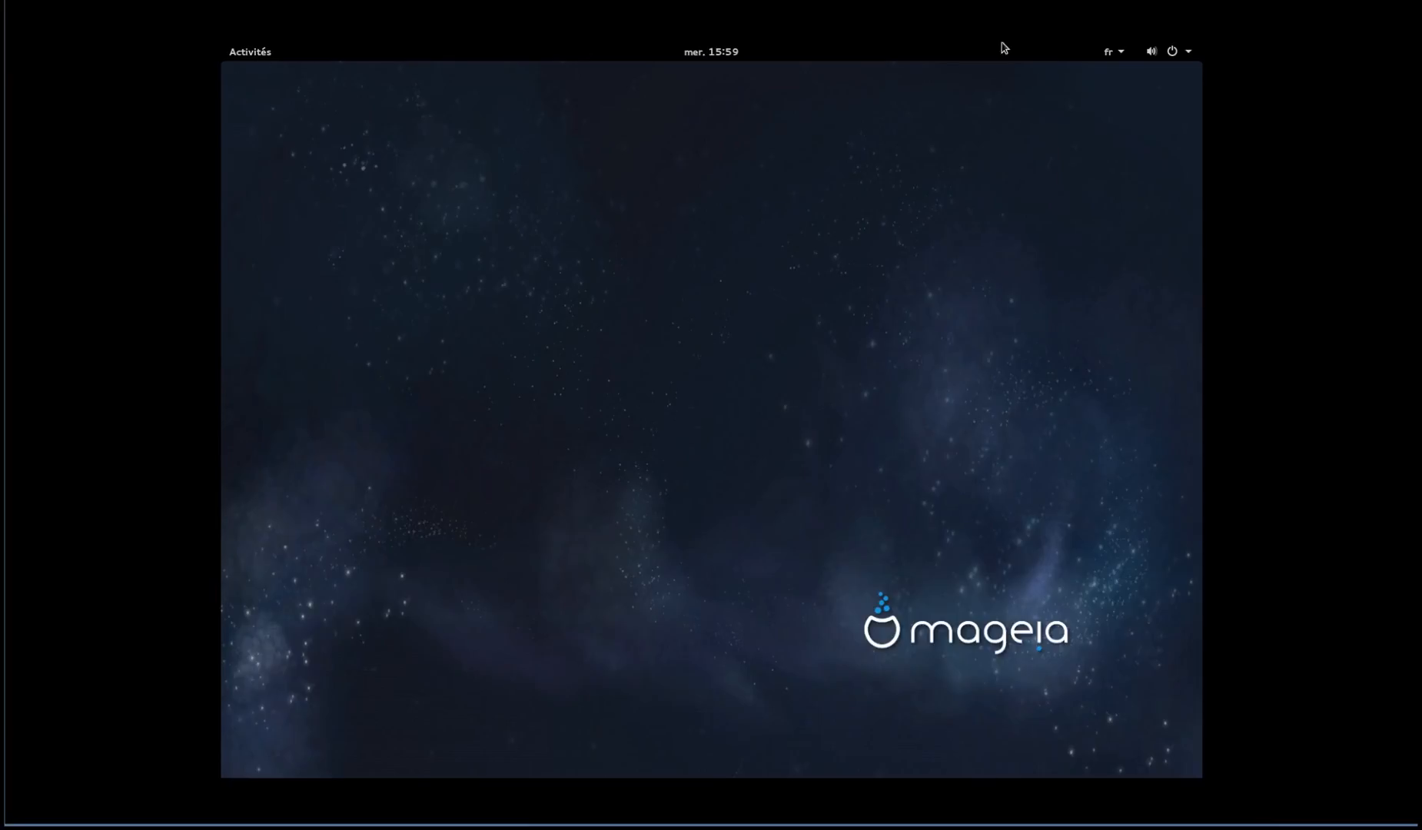
click(235, 48)
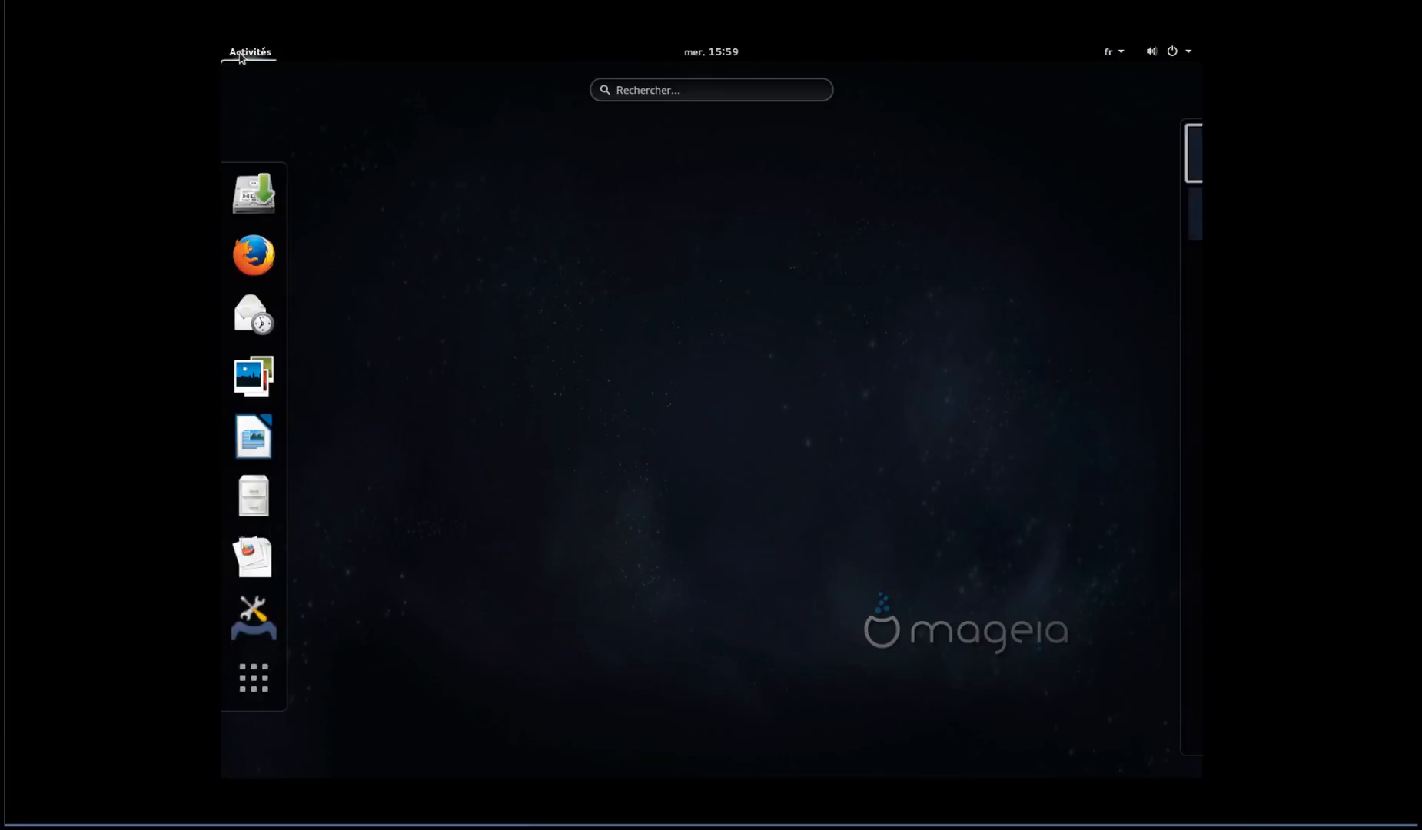
click(588, 341)
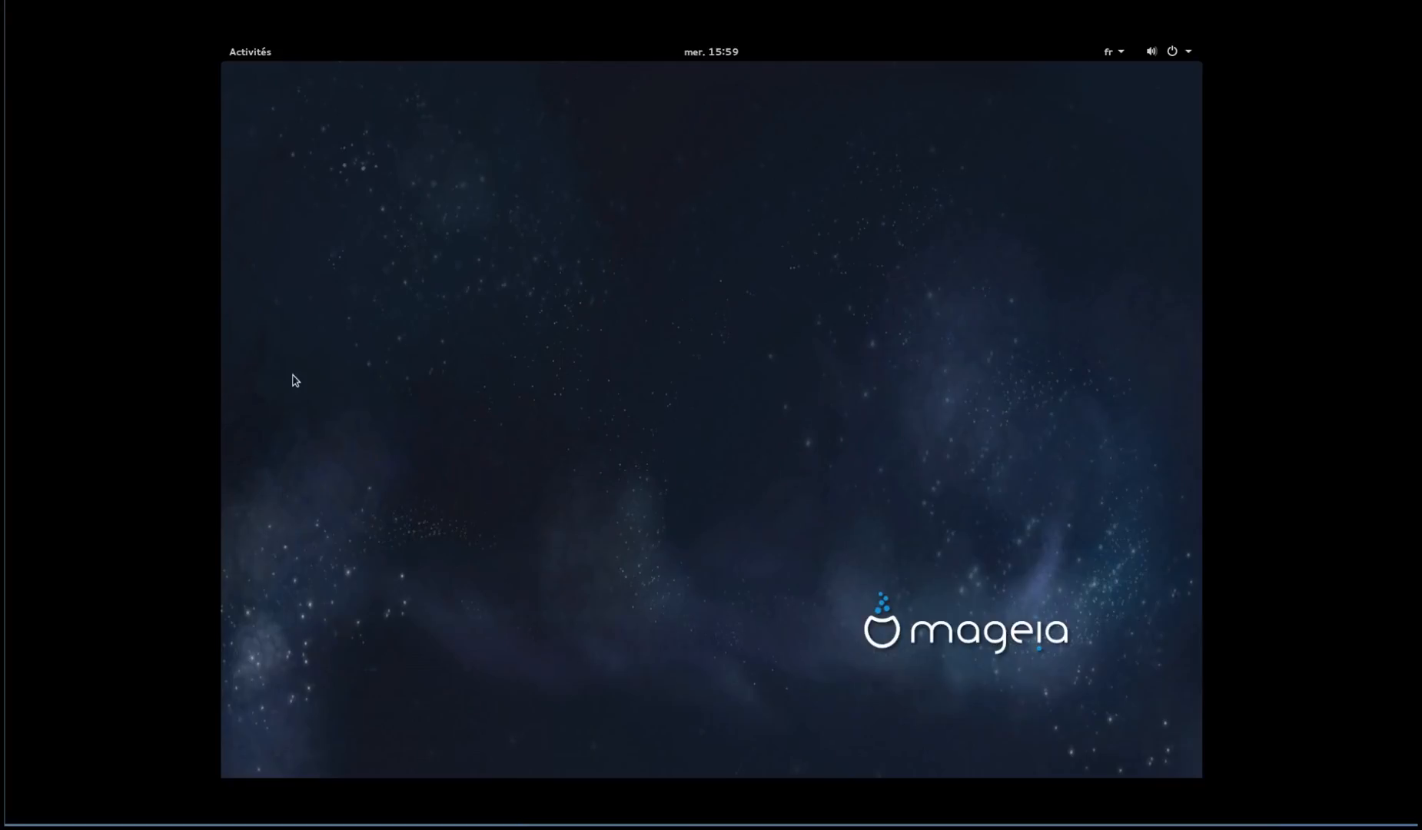
click(243, 55)
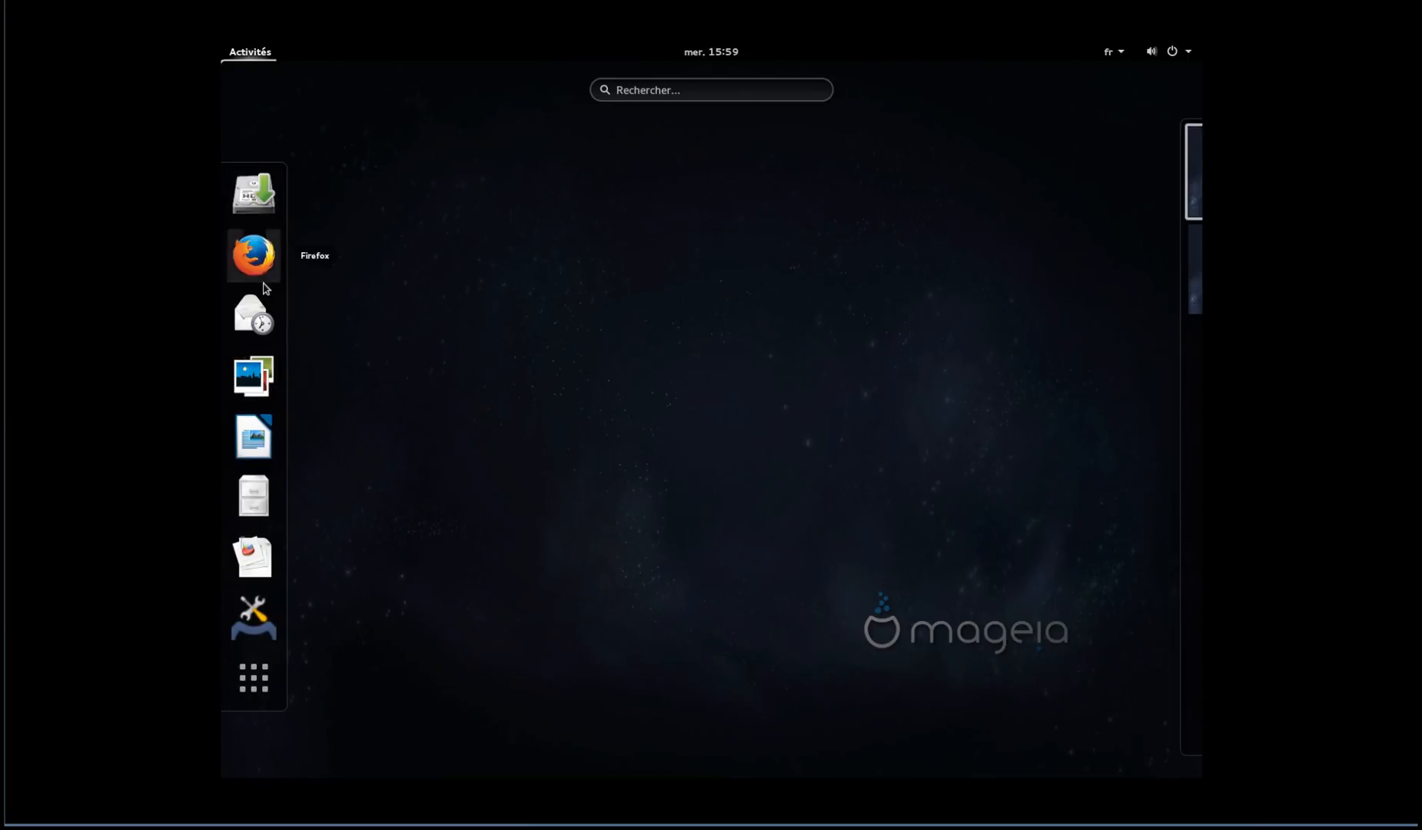
Show all applications, browse pages 2 and 3, and return to page 2 with GParted
click(263, 697)
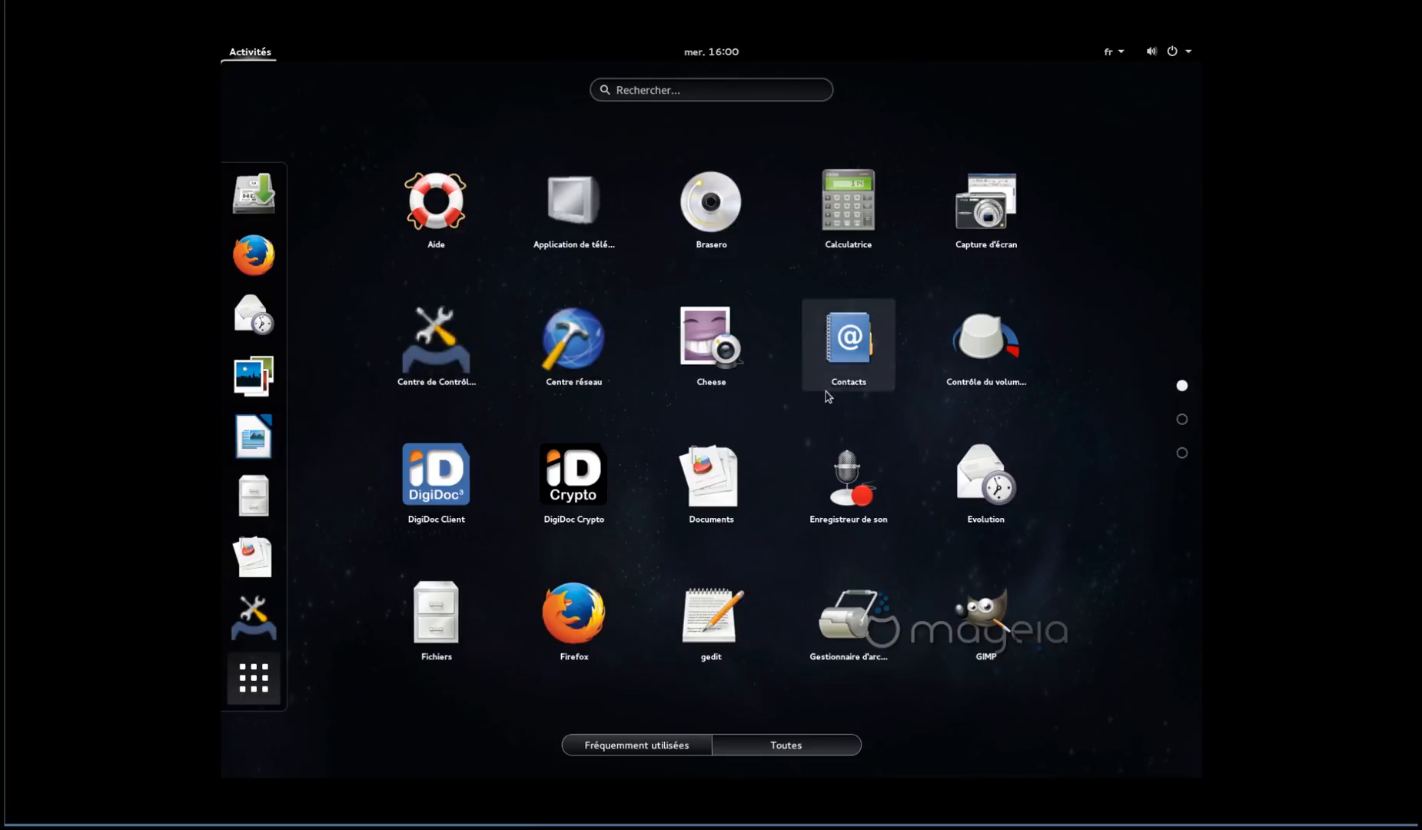
click(1181, 420)
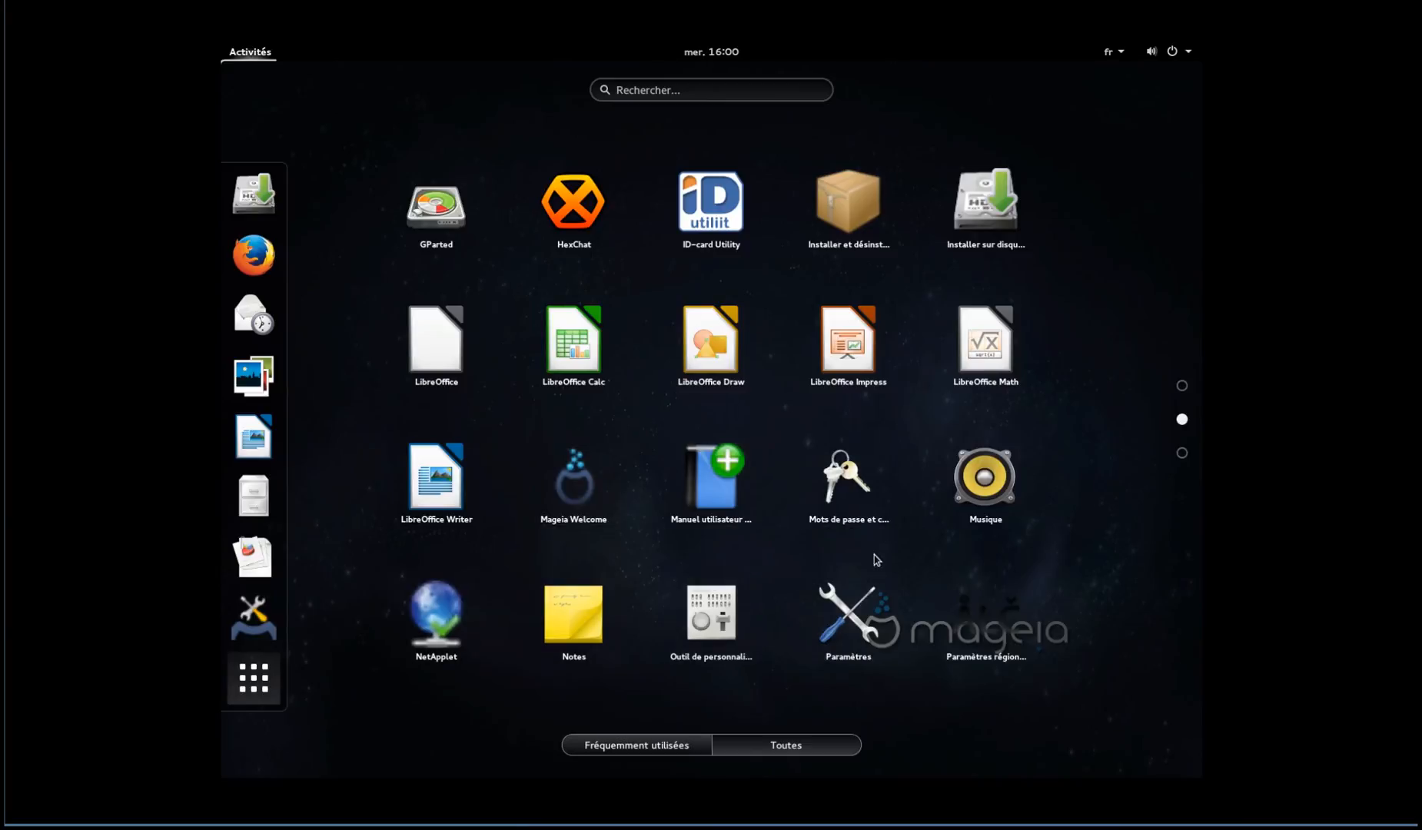
click(1182, 453)
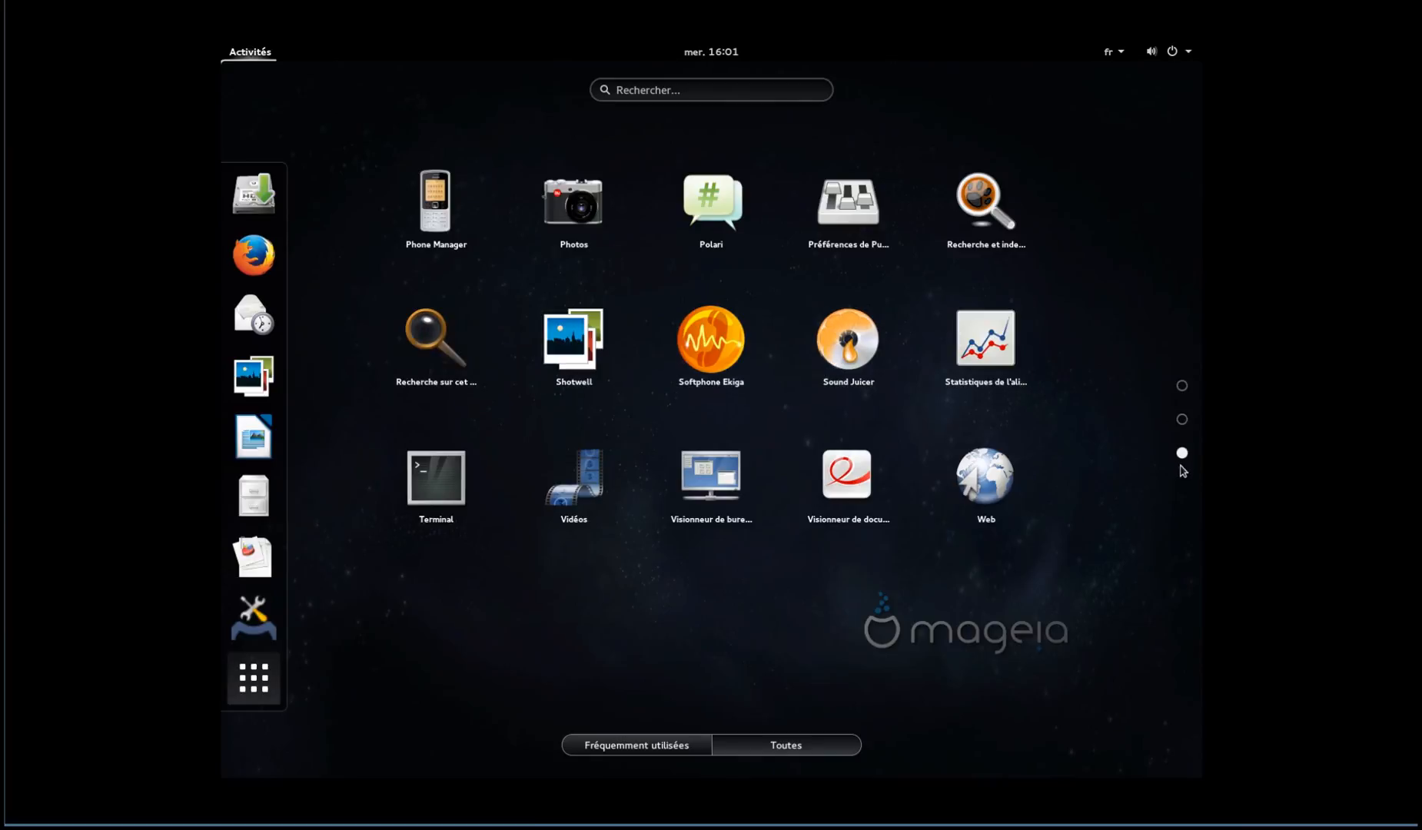
click(1184, 423)
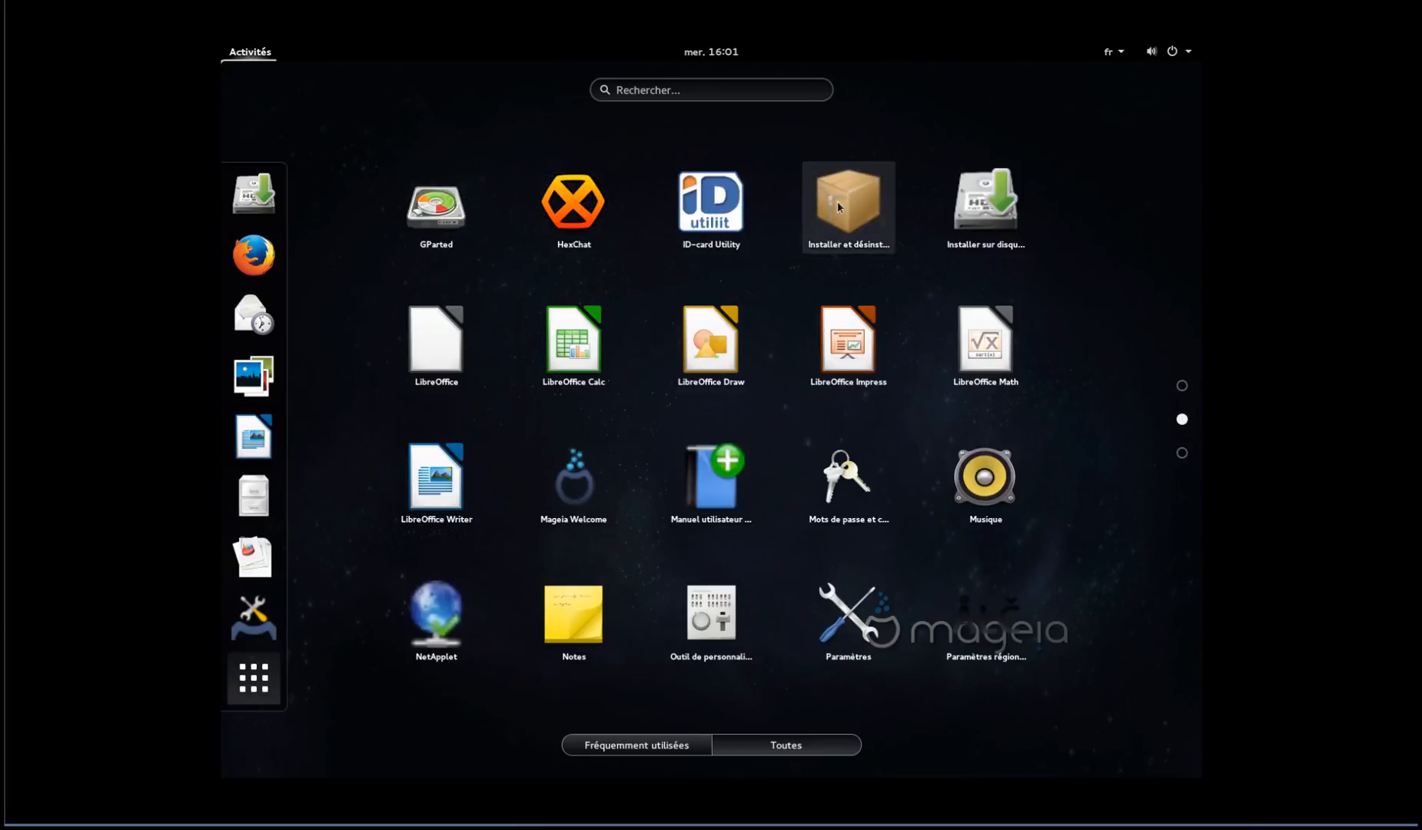
Launch Installer sur disque, enlarge its window, keep the QEMU disk and use its available space
click(972, 211)
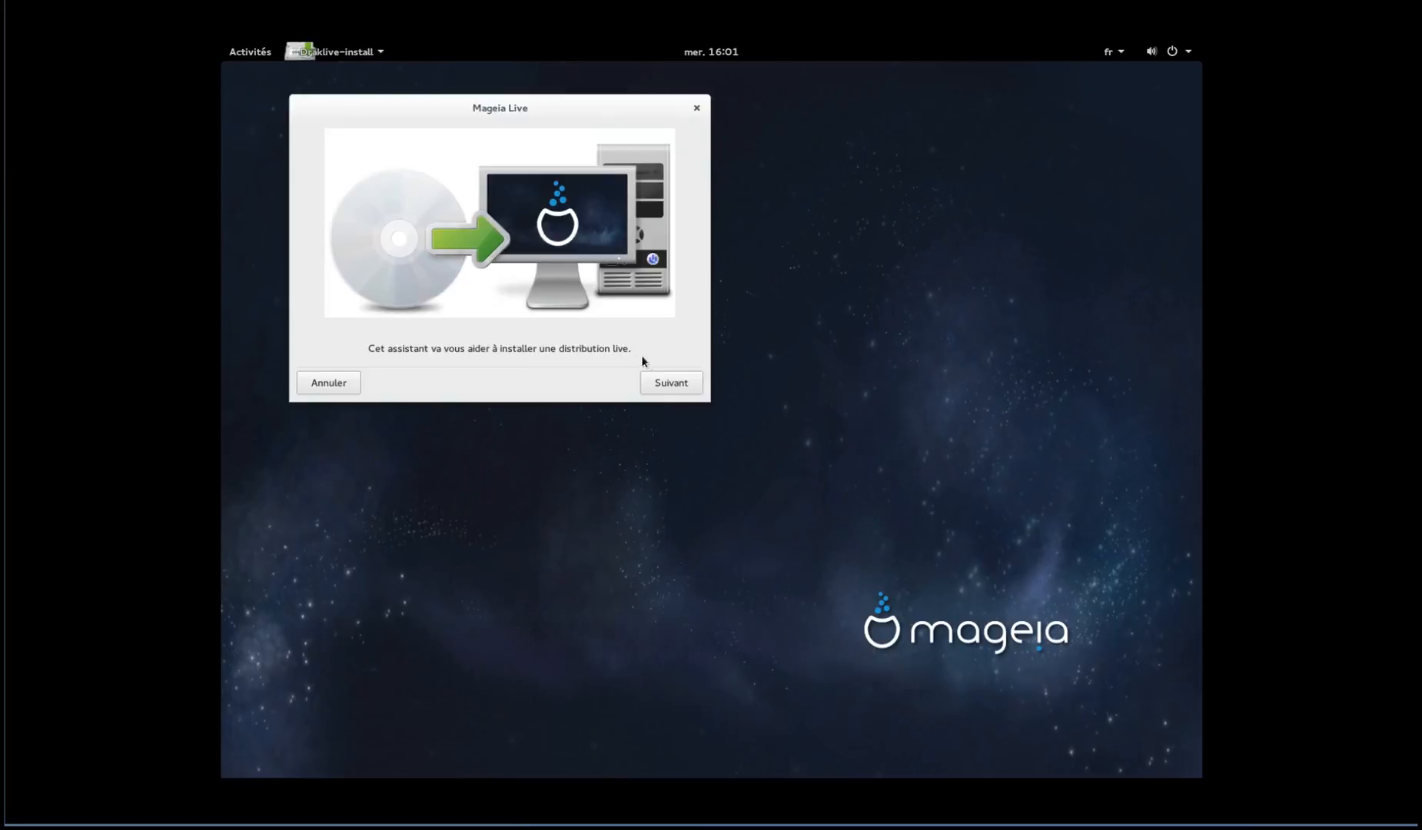
click(669, 383)
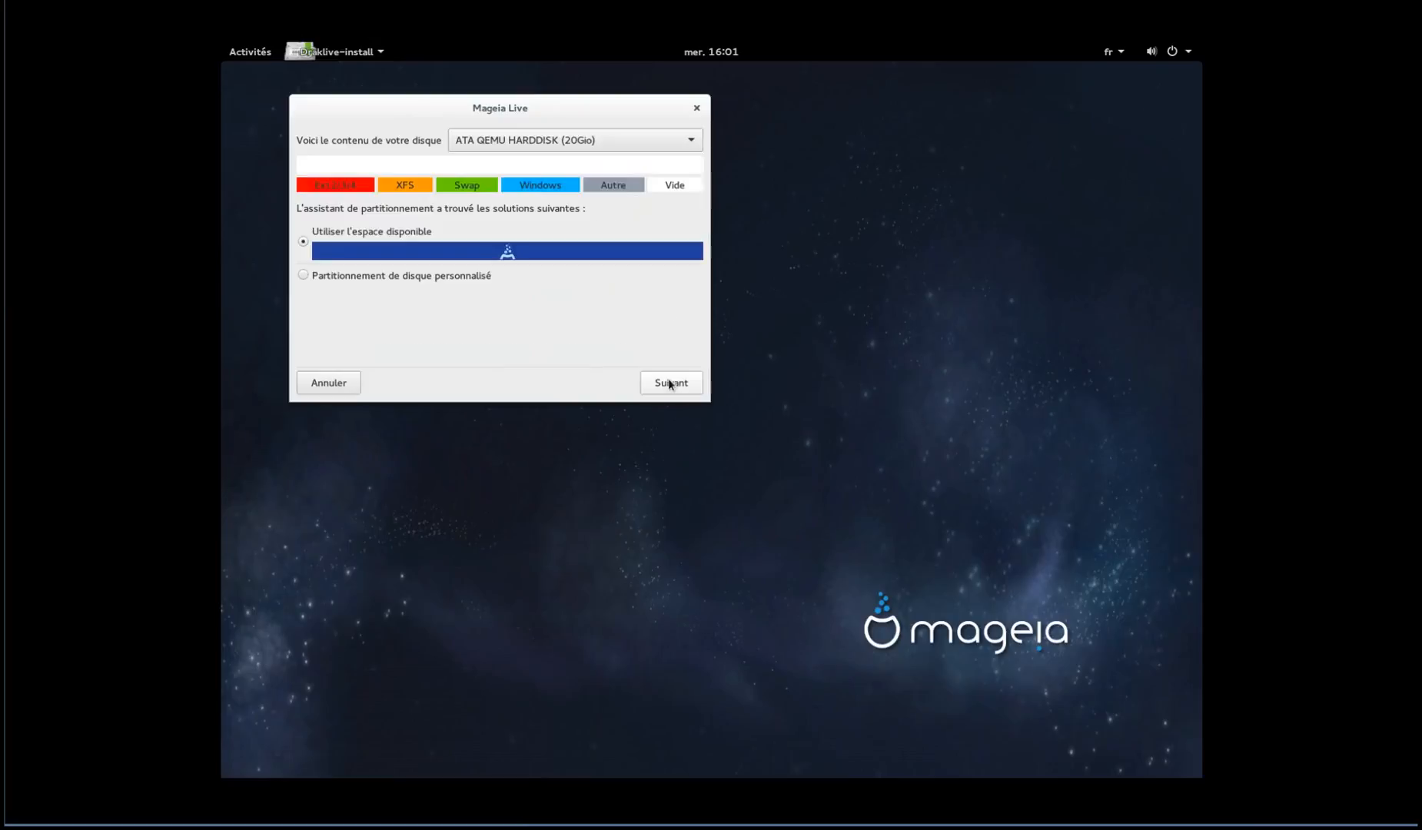
drag(707, 394, 1076, 568)
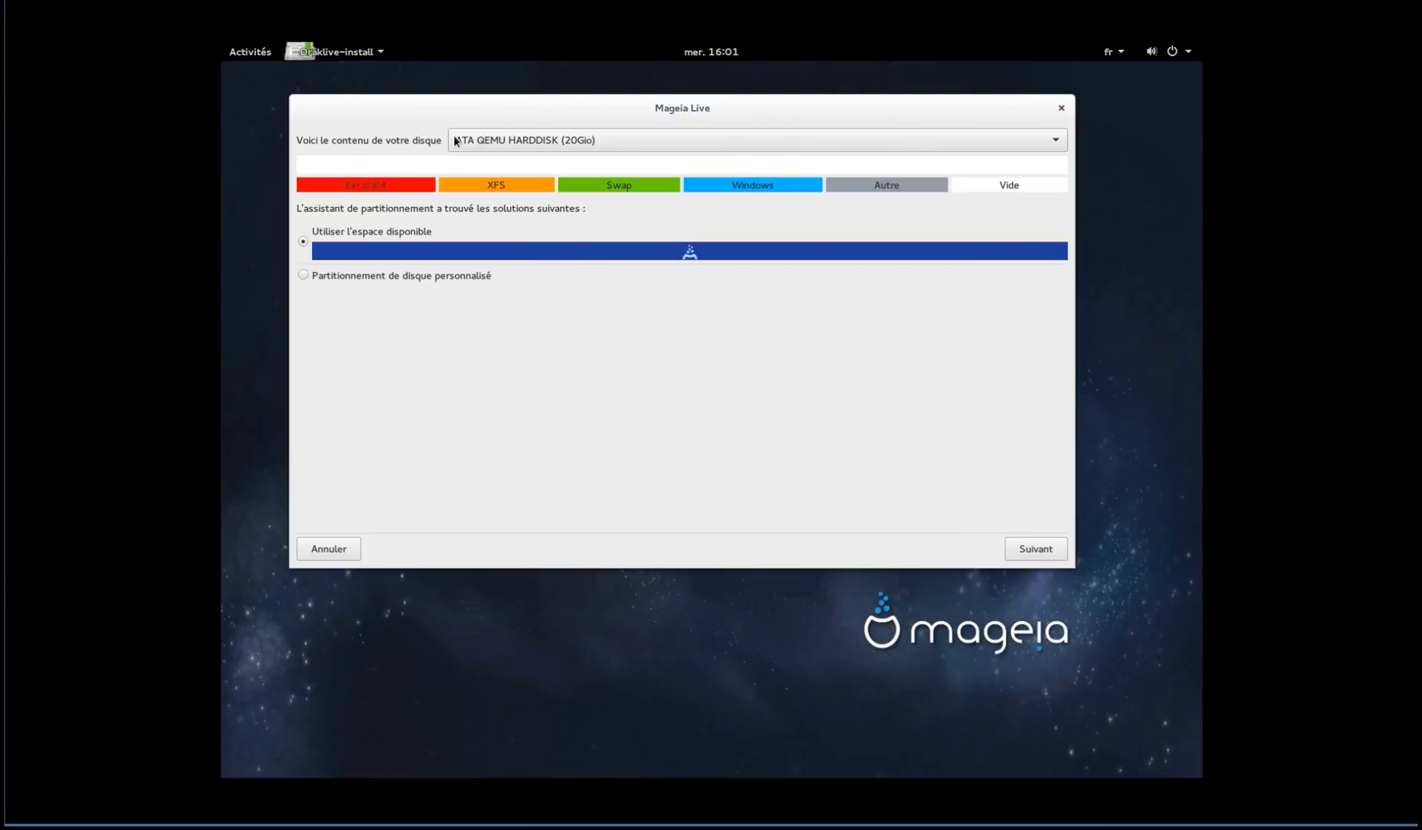
click(519, 138)
click(519, 139)
click(1058, 557)
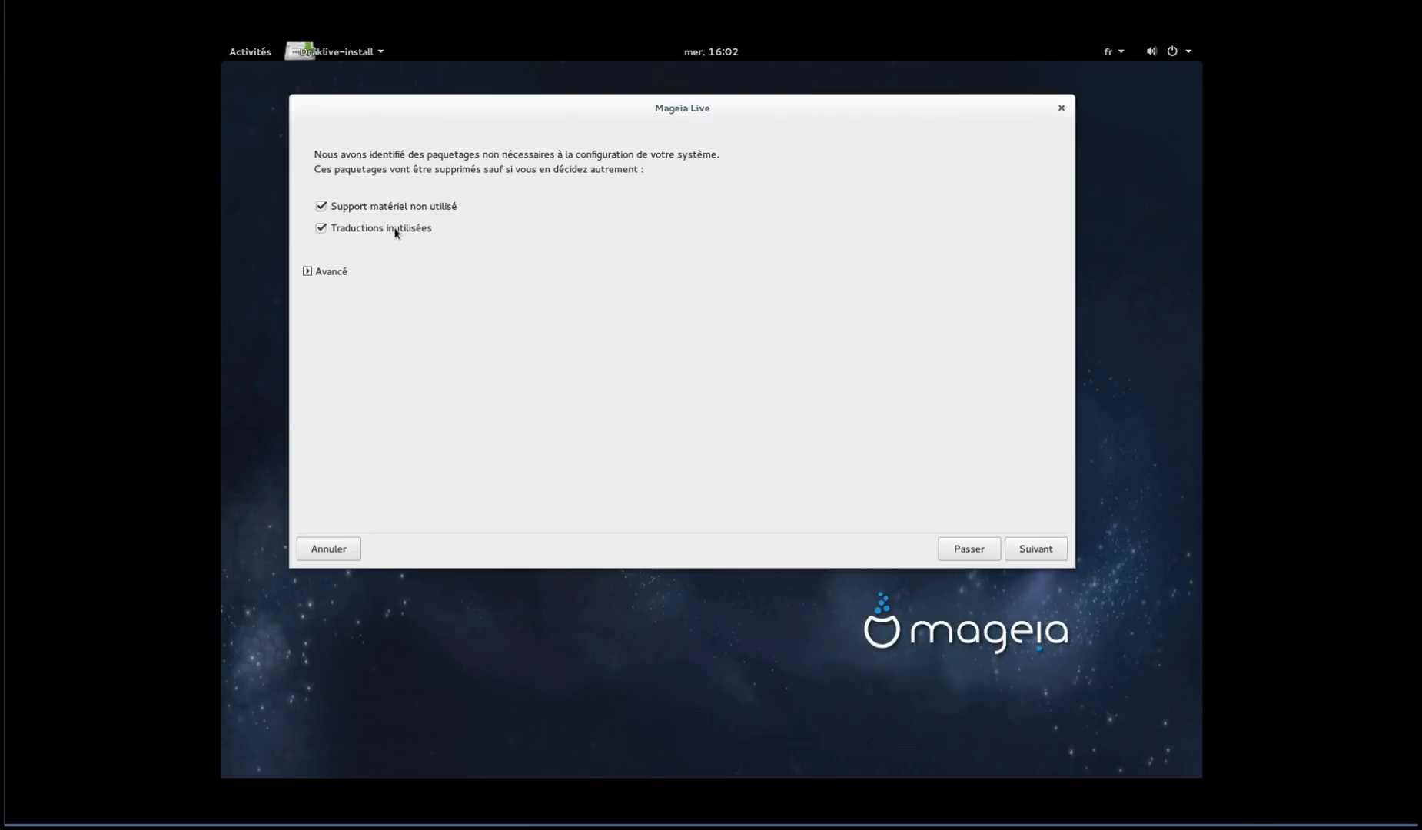
Confirm removing Support matériel non utilisé and Traductions inutilisées
click(1051, 558)
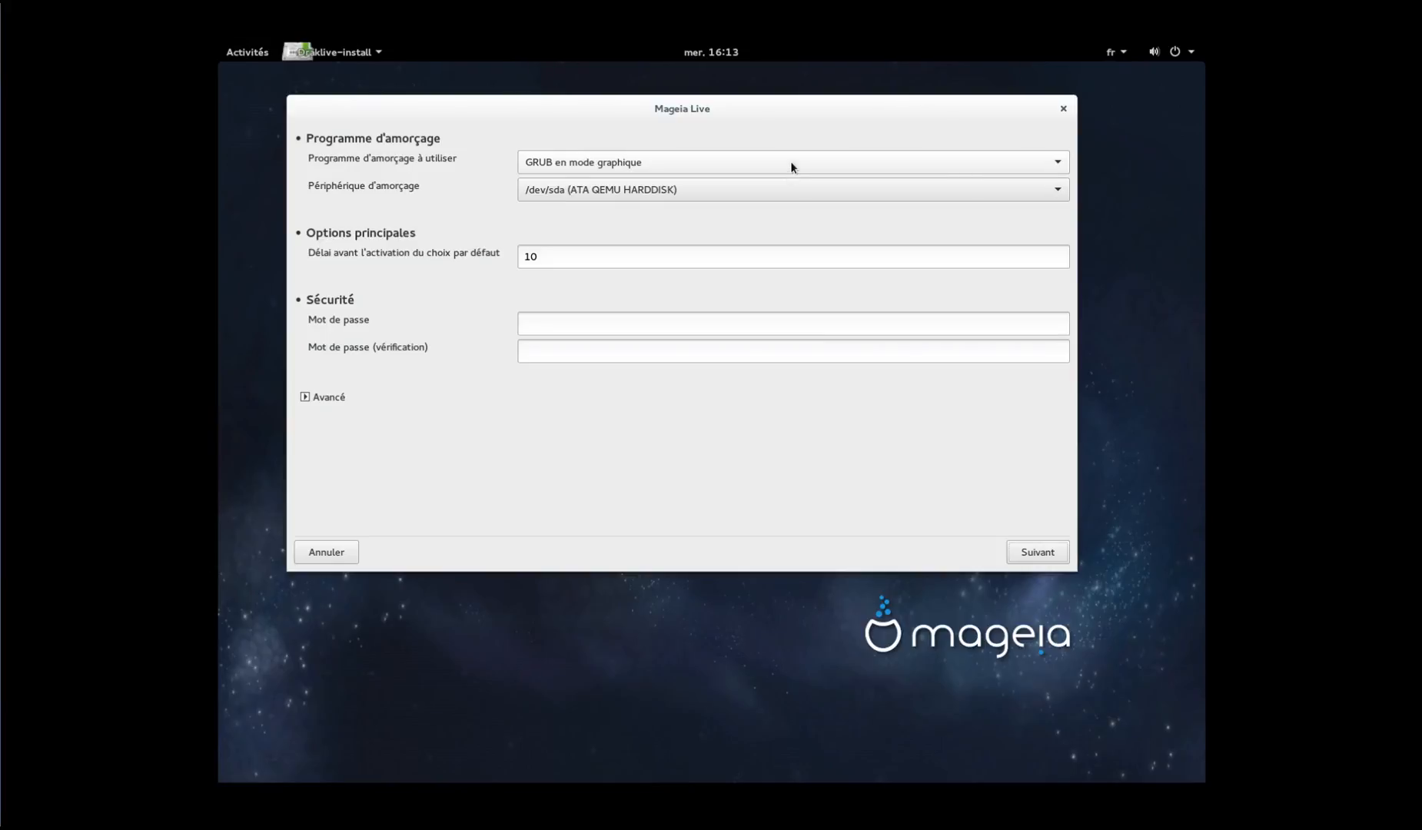
Keep GRUB en mode graphique as bootloader, installed on /dev/sda
click(791, 166)
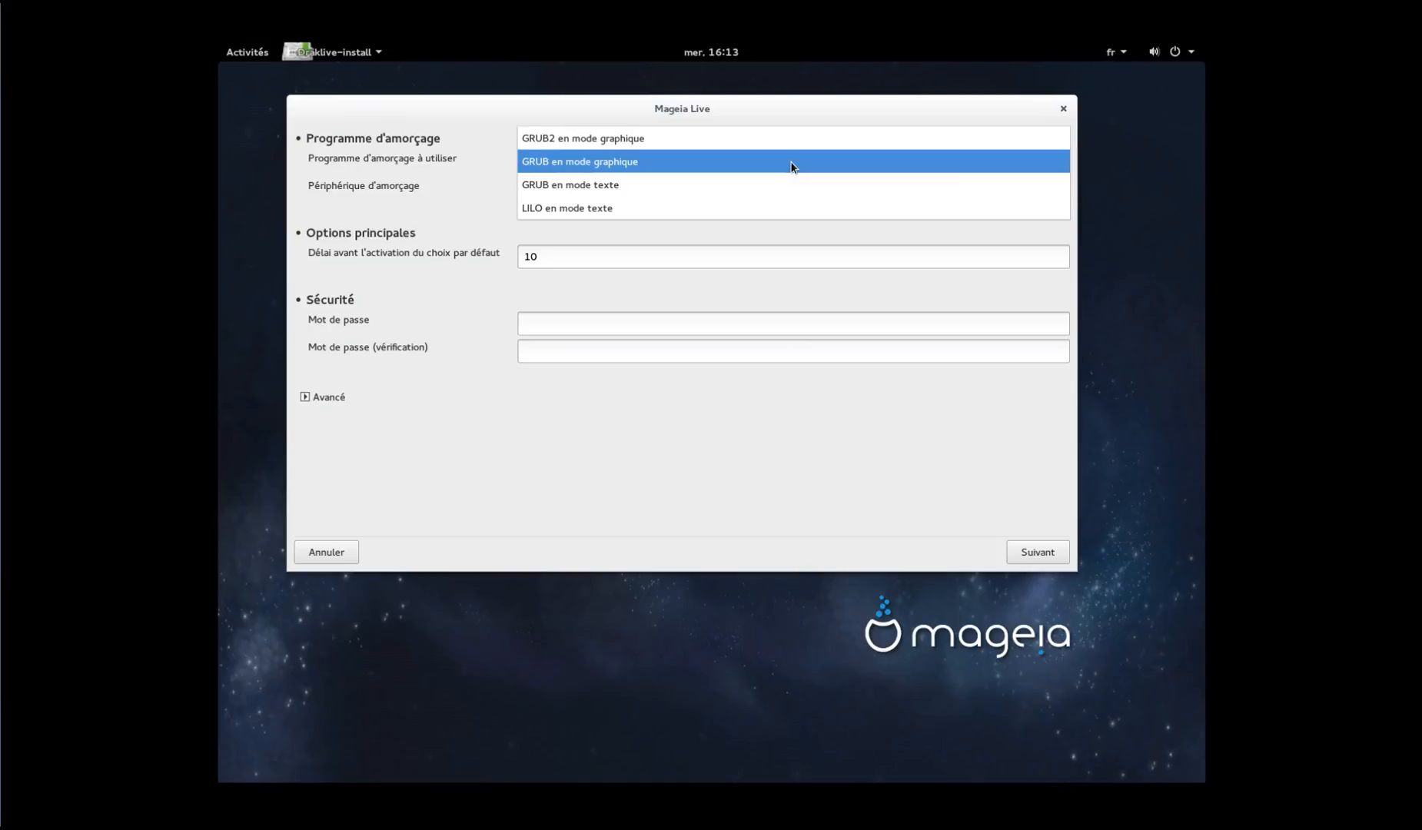
click(791, 163)
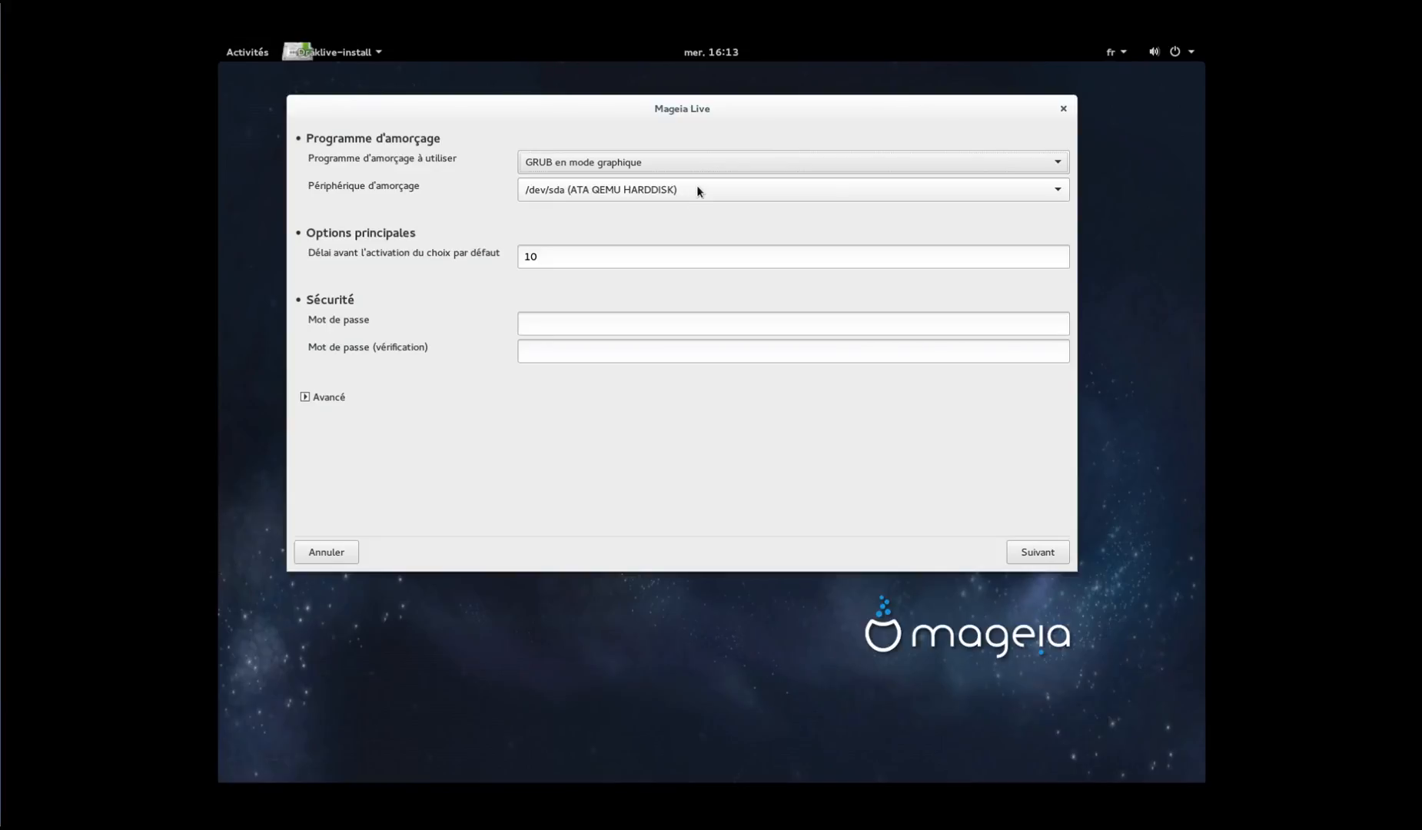
click(704, 163)
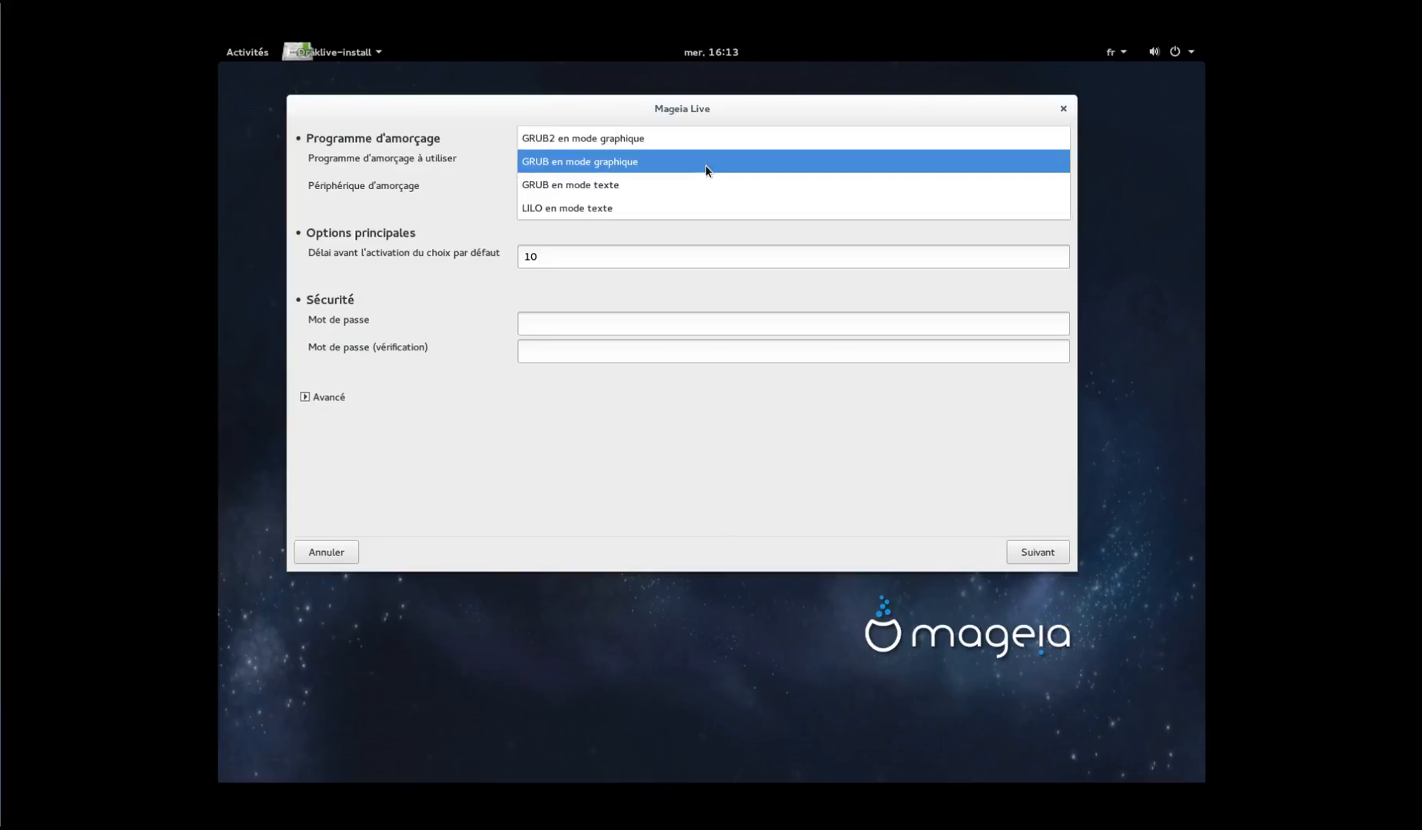
click(705, 170)
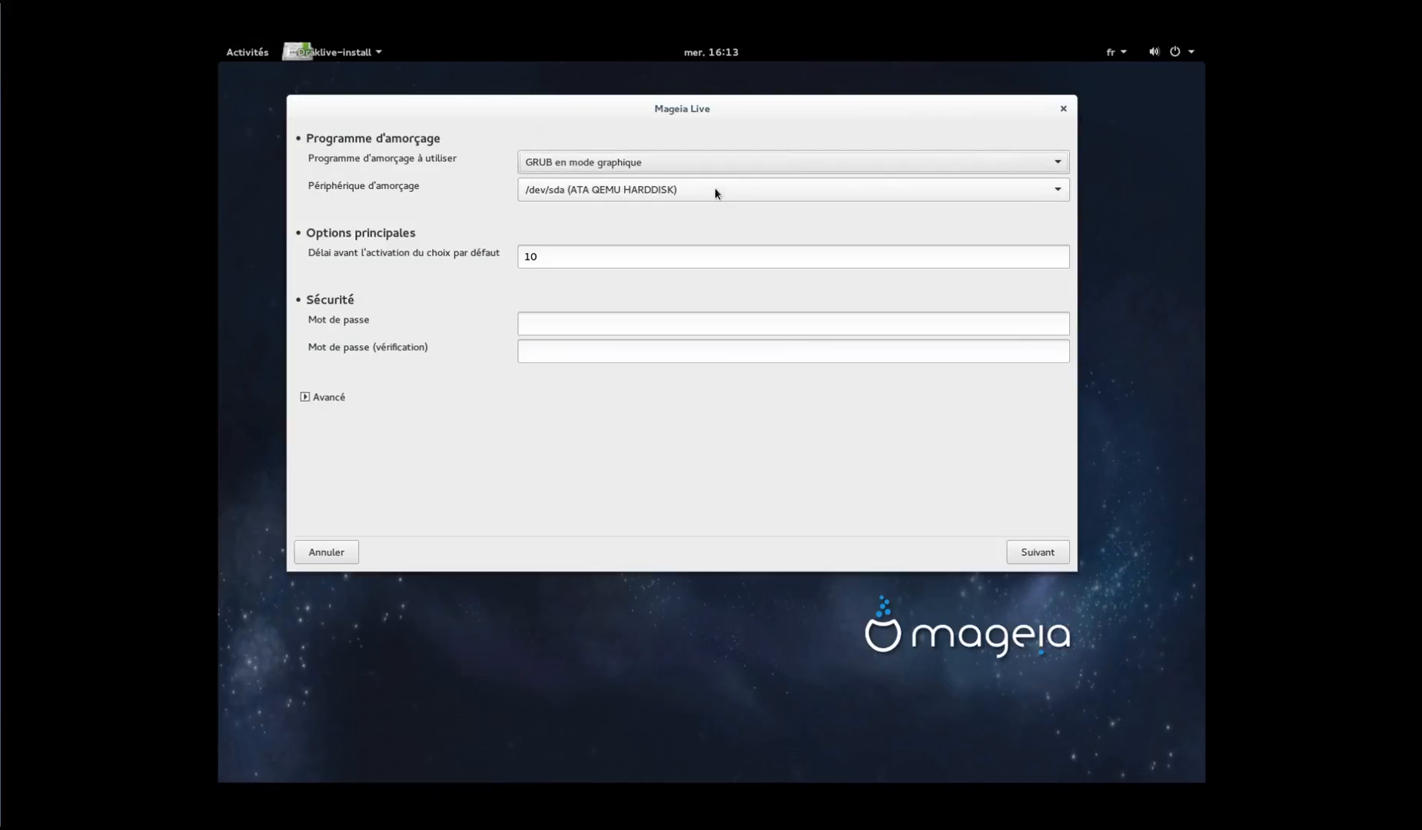
click(715, 192)
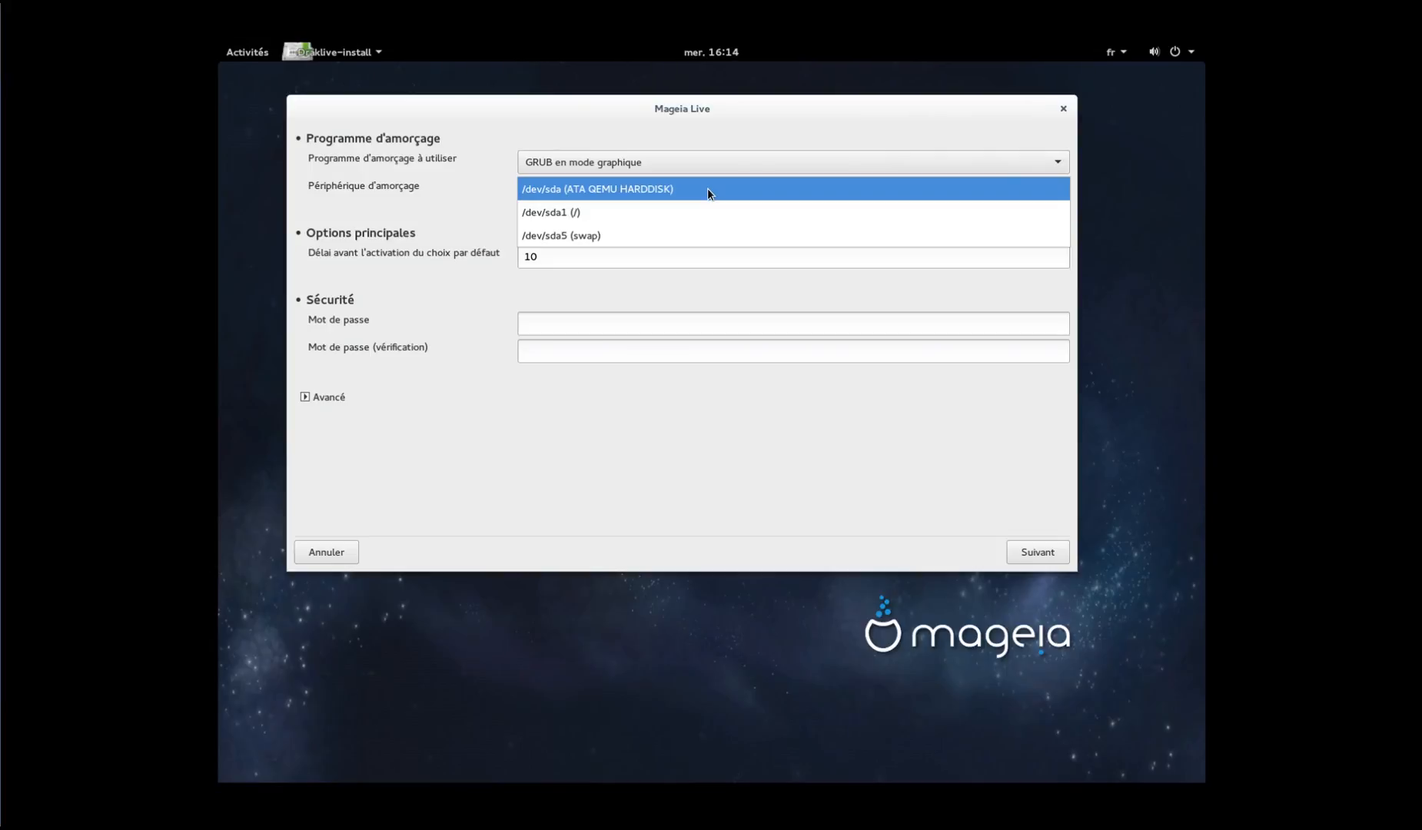
click(708, 192)
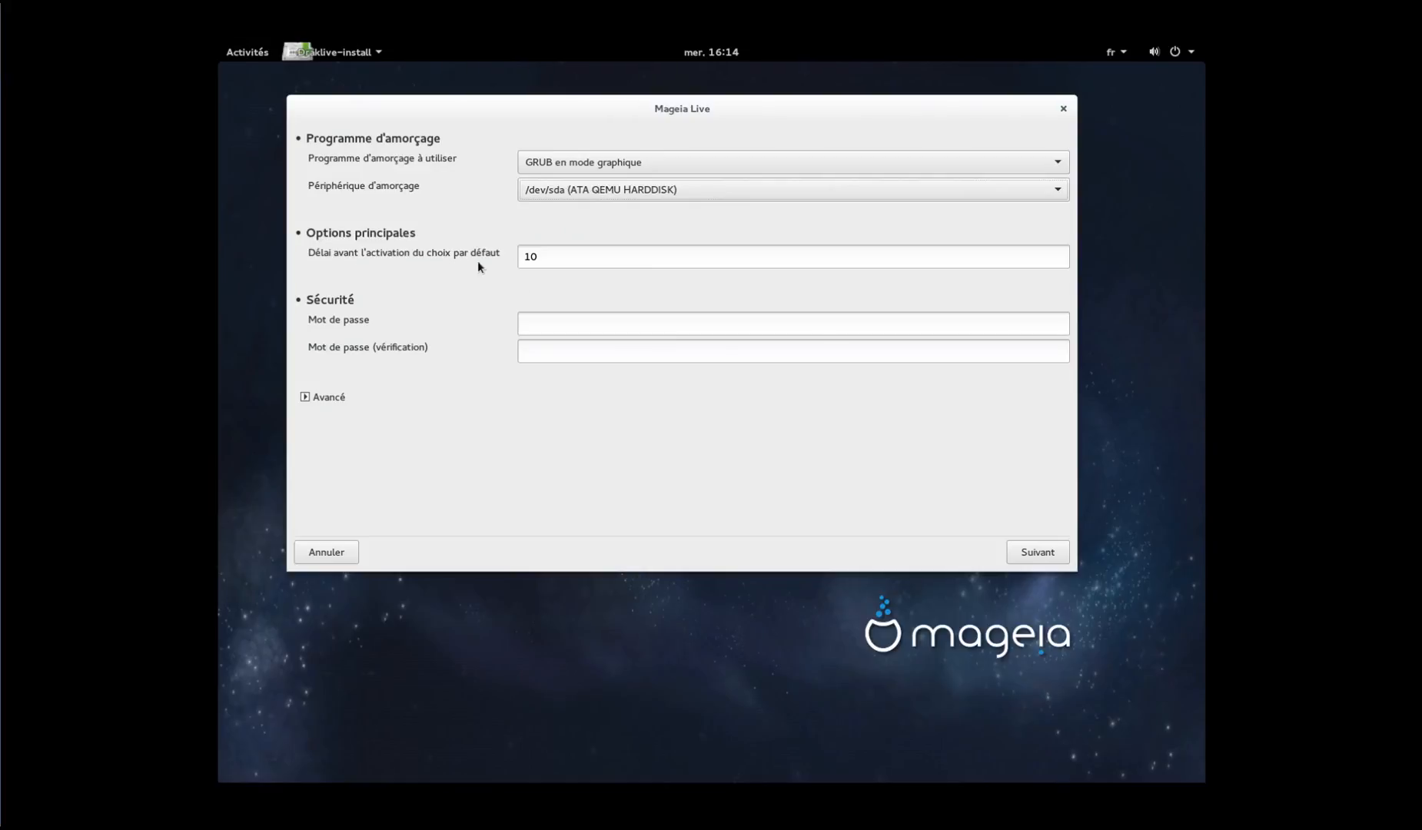
Shorten the default-choice delay from 10 to 5 seconds and accept the bootloader settings
click(523, 262)
drag(547, 257, 512, 254)
text(5)
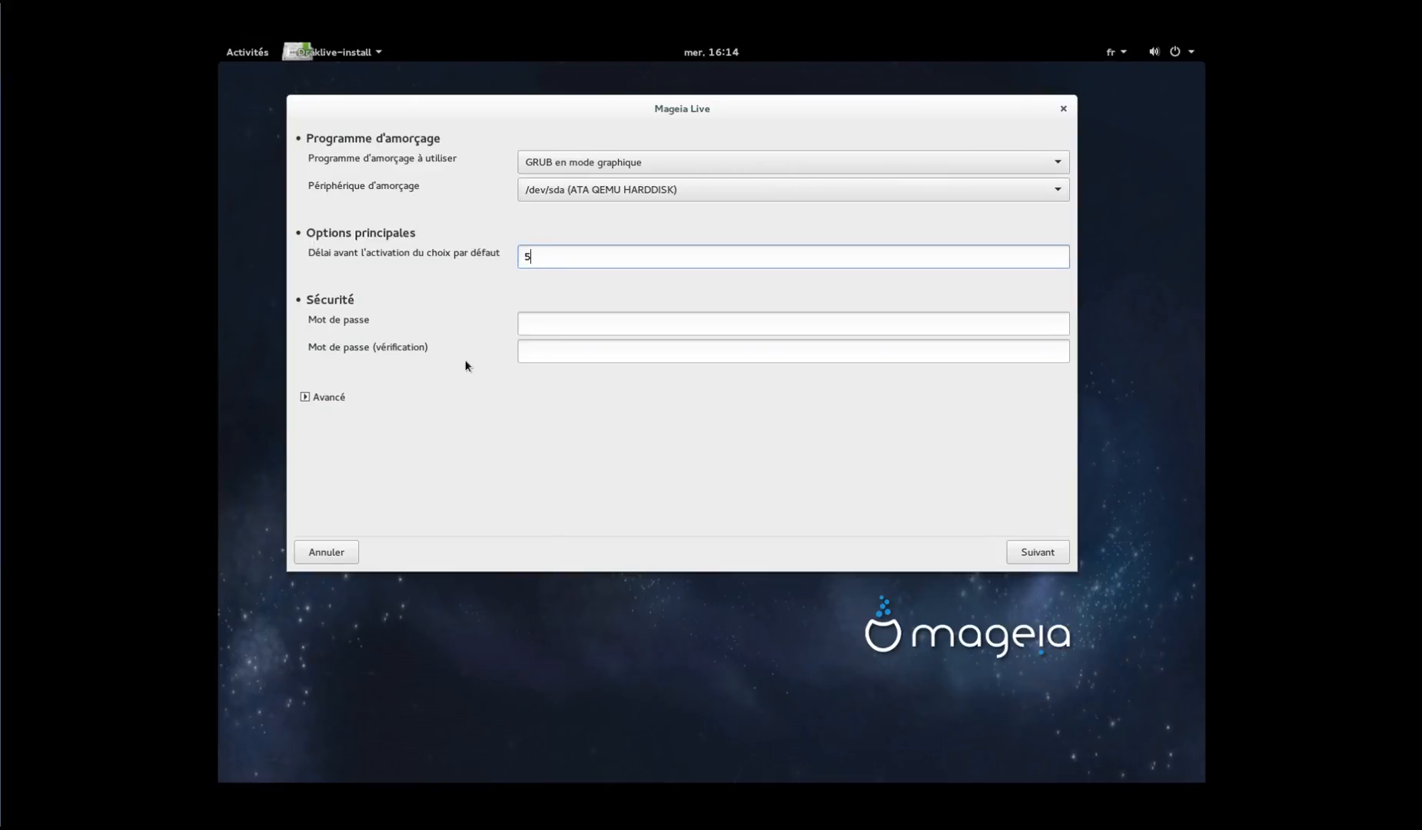
click(1030, 551)
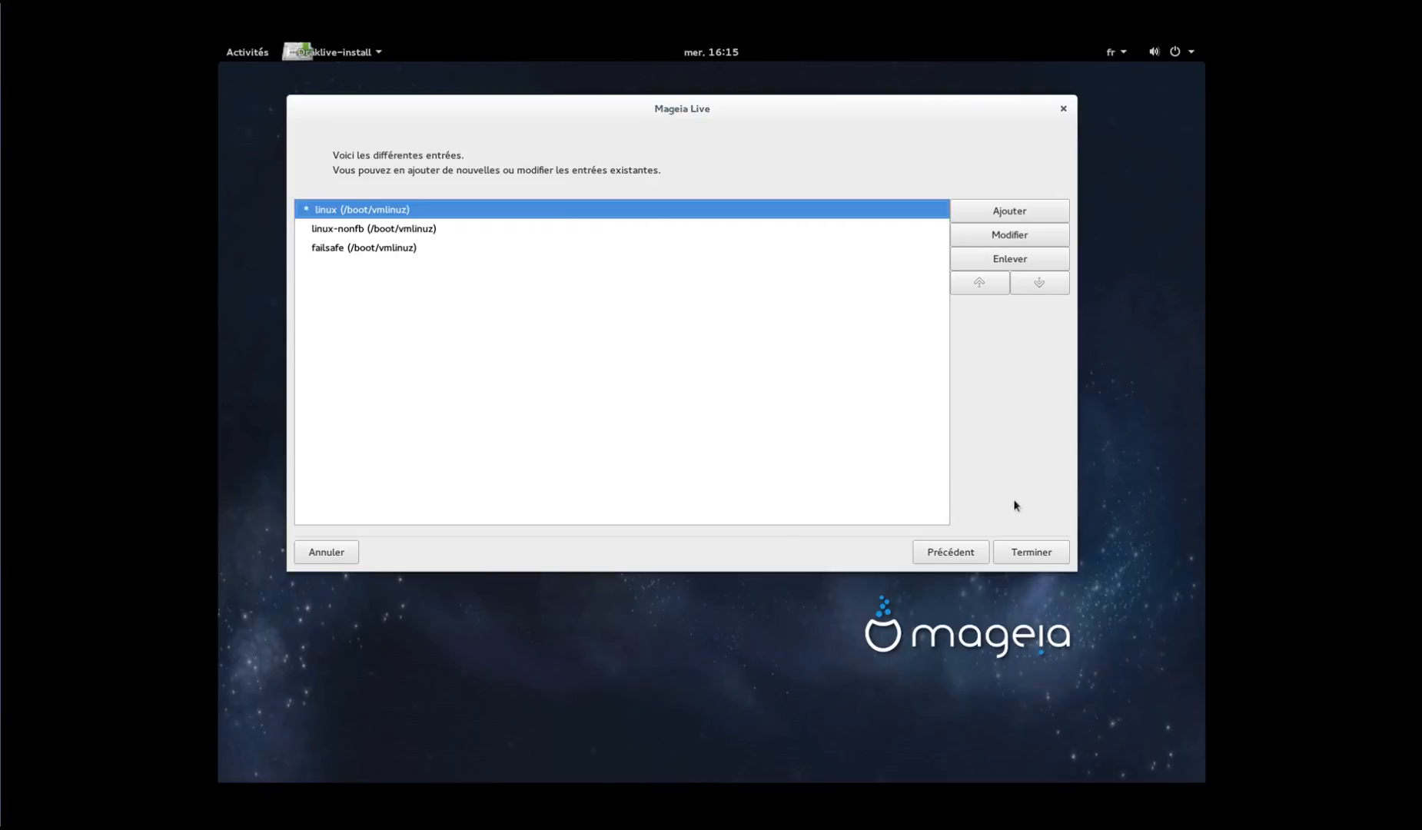
Confirm the three boot entries with Terminer and let the bootloader installation complete
click(1035, 552)
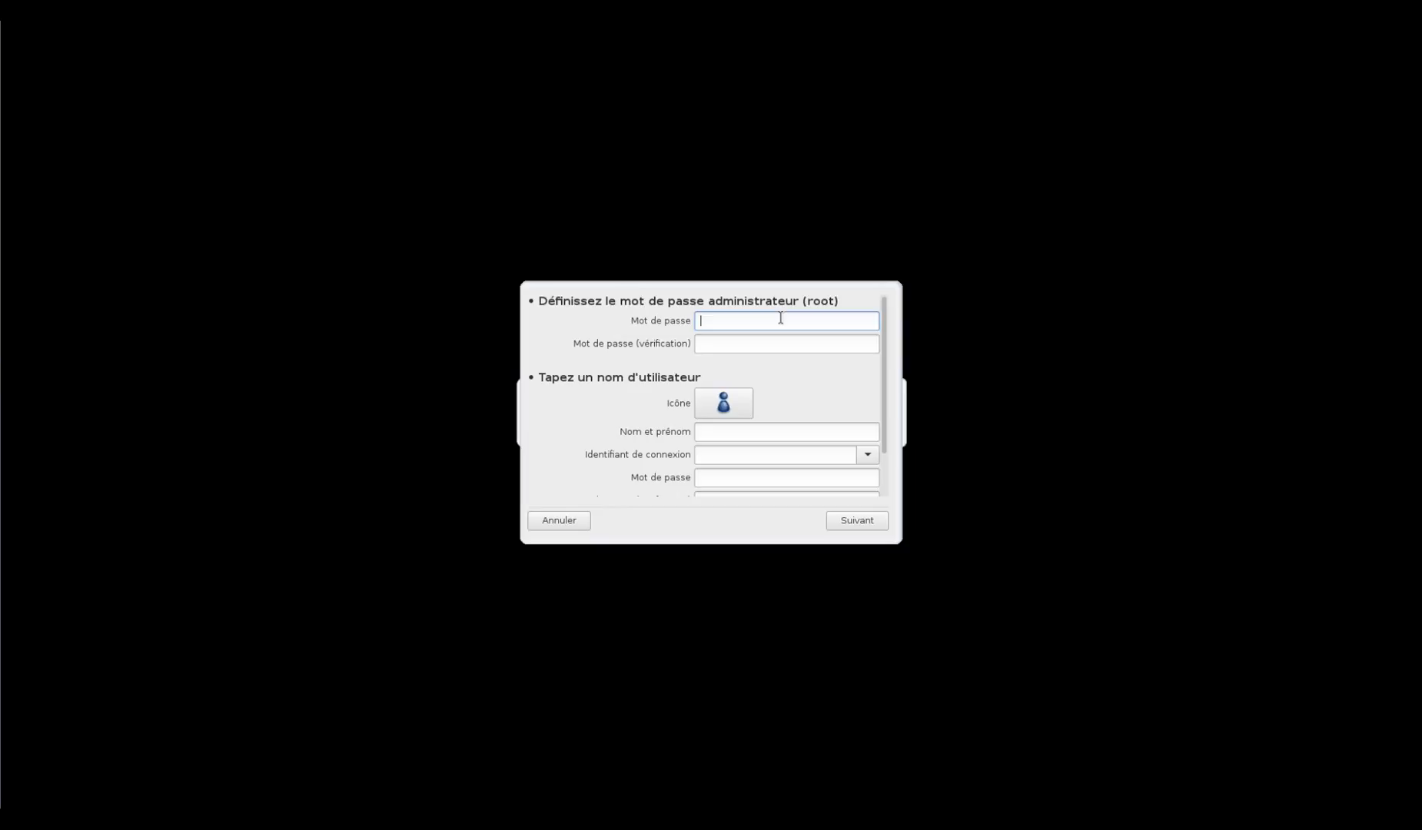
Set the root password, entering it twice
text(a)
text(•••••••)
key(Tab)
text(•••••••)
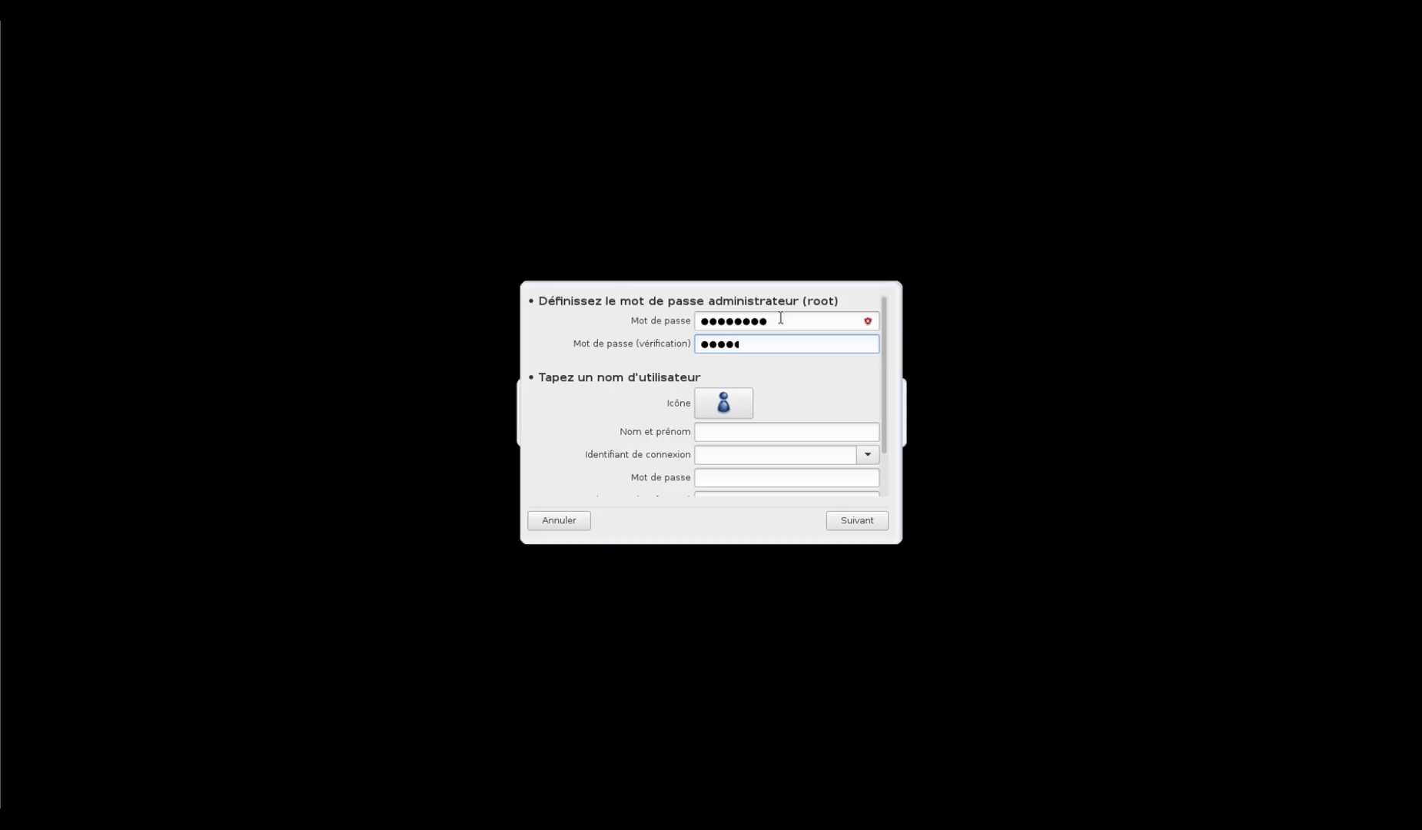
text(•)
Cycle through the account pictures until the blue figure is shown
click(715, 410)
click(715, 412)
click(715, 413)
click(717, 431)
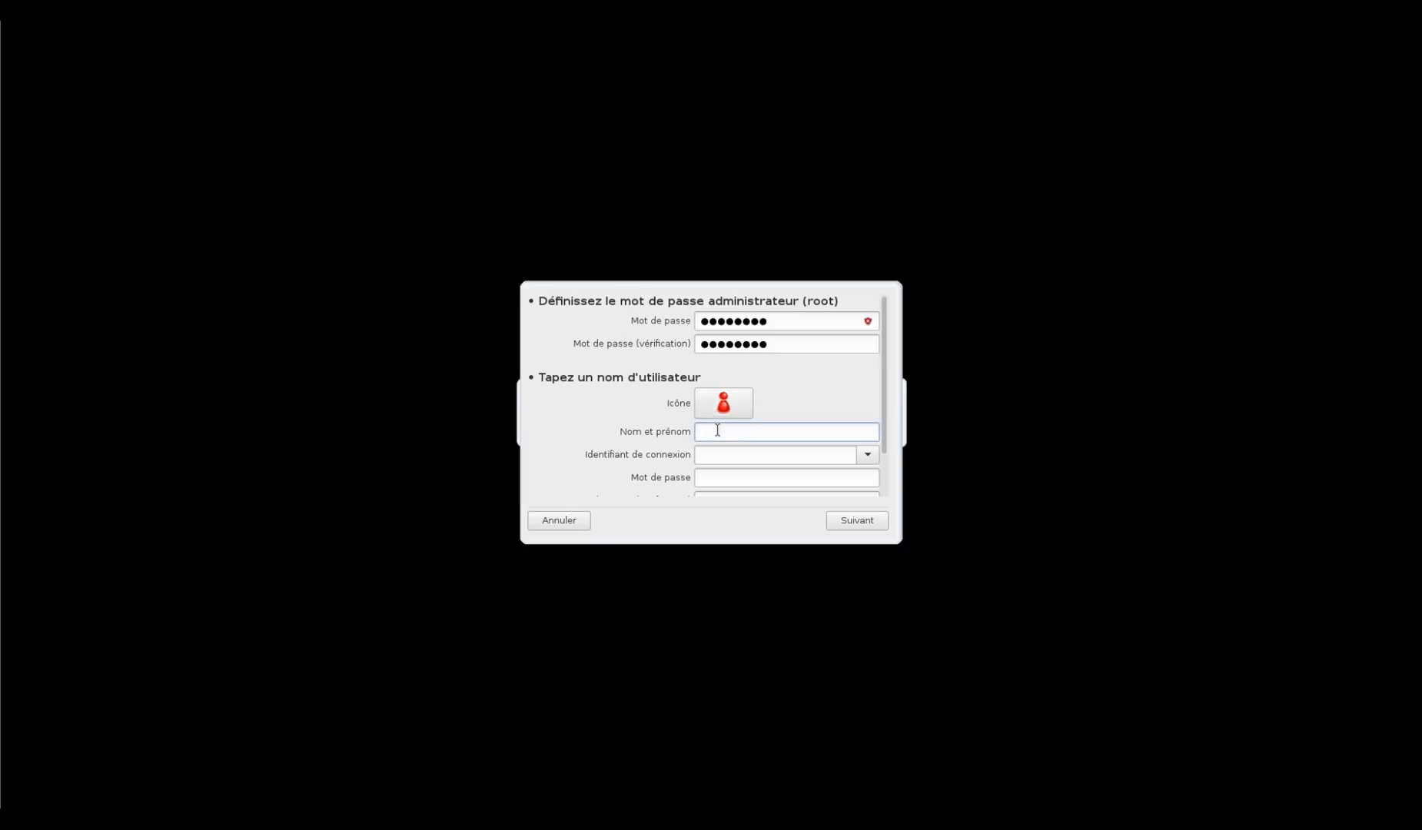
click(722, 407)
click(723, 410)
click(723, 410)
click(723, 411)
click(723, 411)
click(724, 411)
Enter the new user's full name, login and a confirmed user password
click(729, 431)
text(Jérôme)
key(Tab)
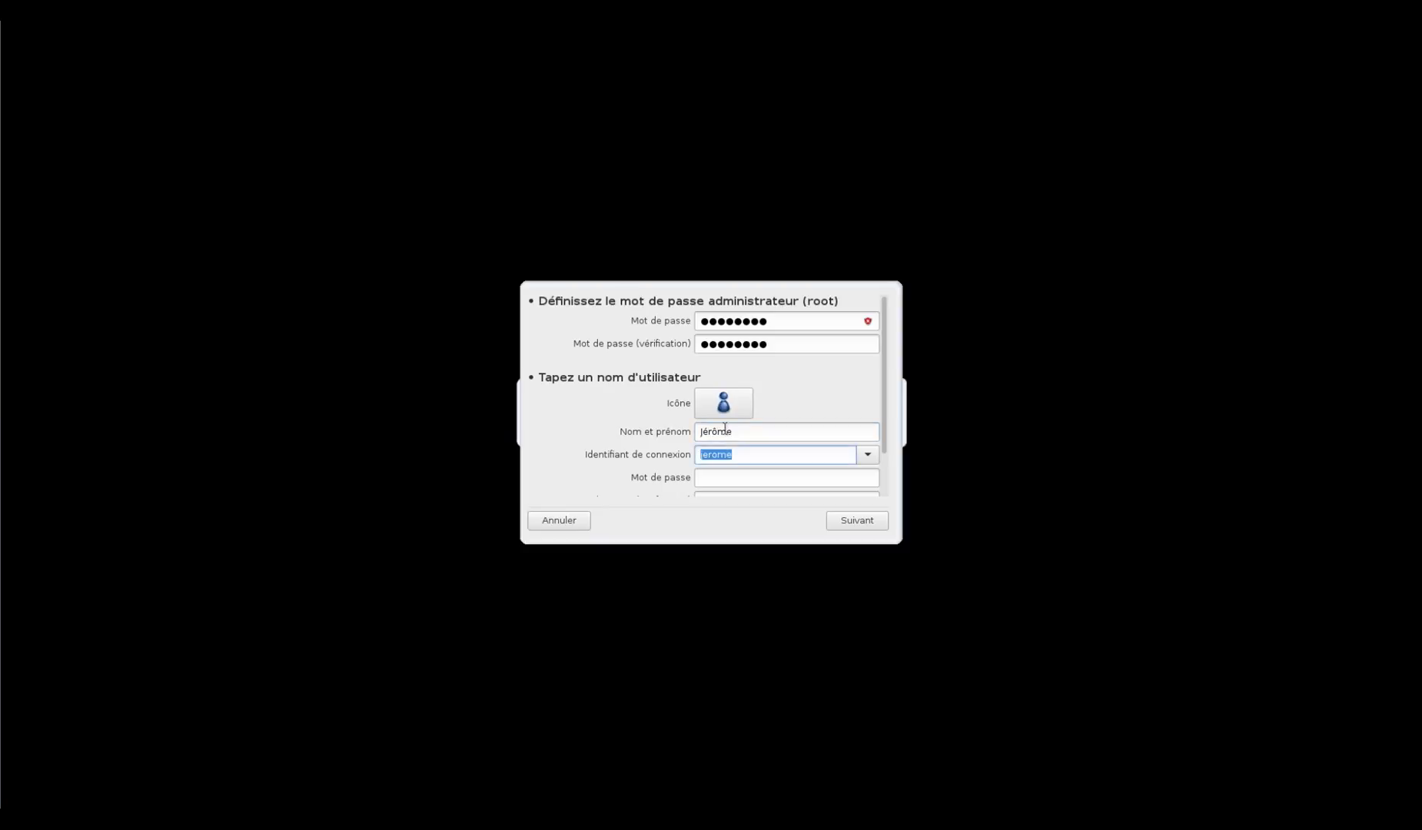
click(759, 476)
key(Tab)
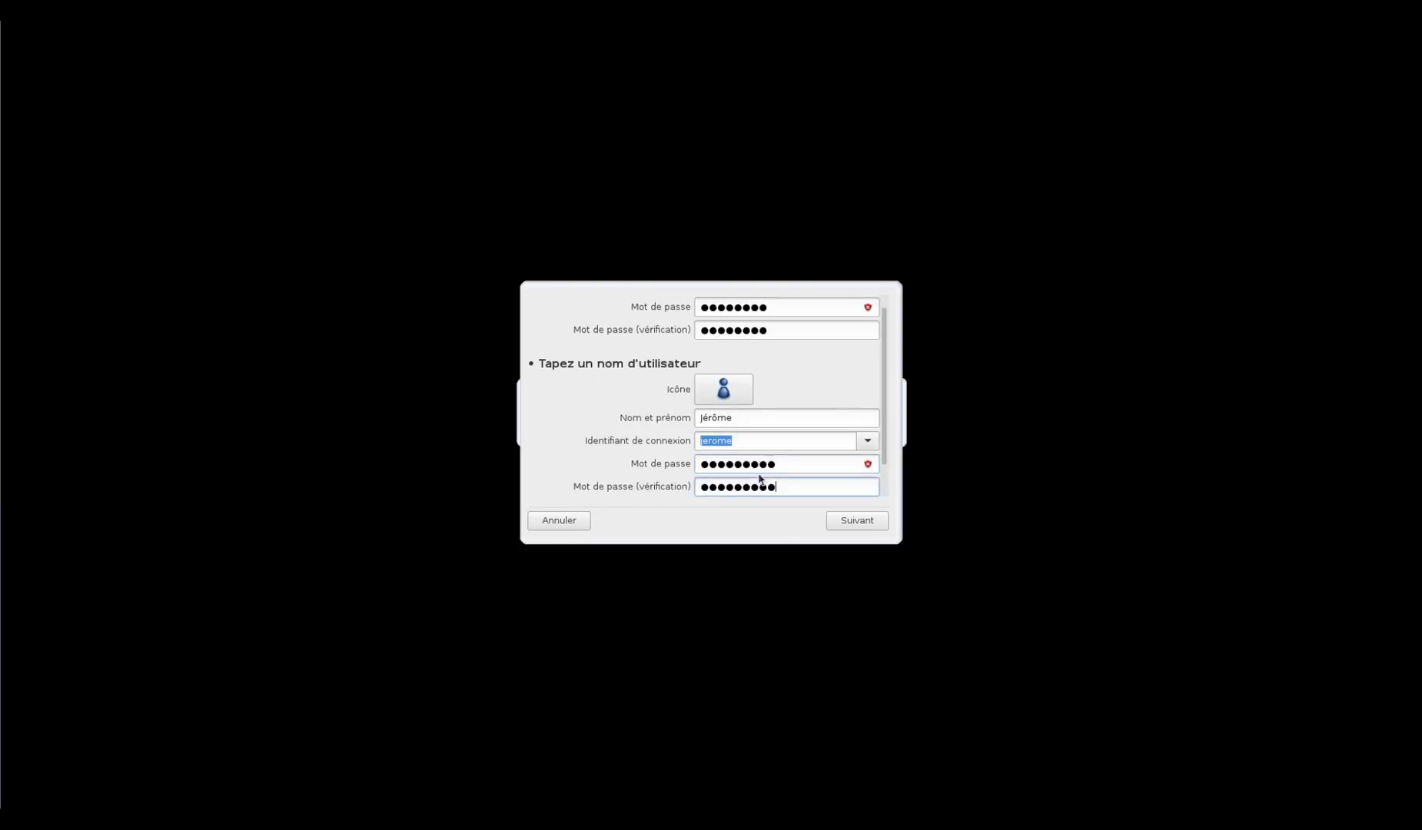
scroll(758, 475, down, 1)
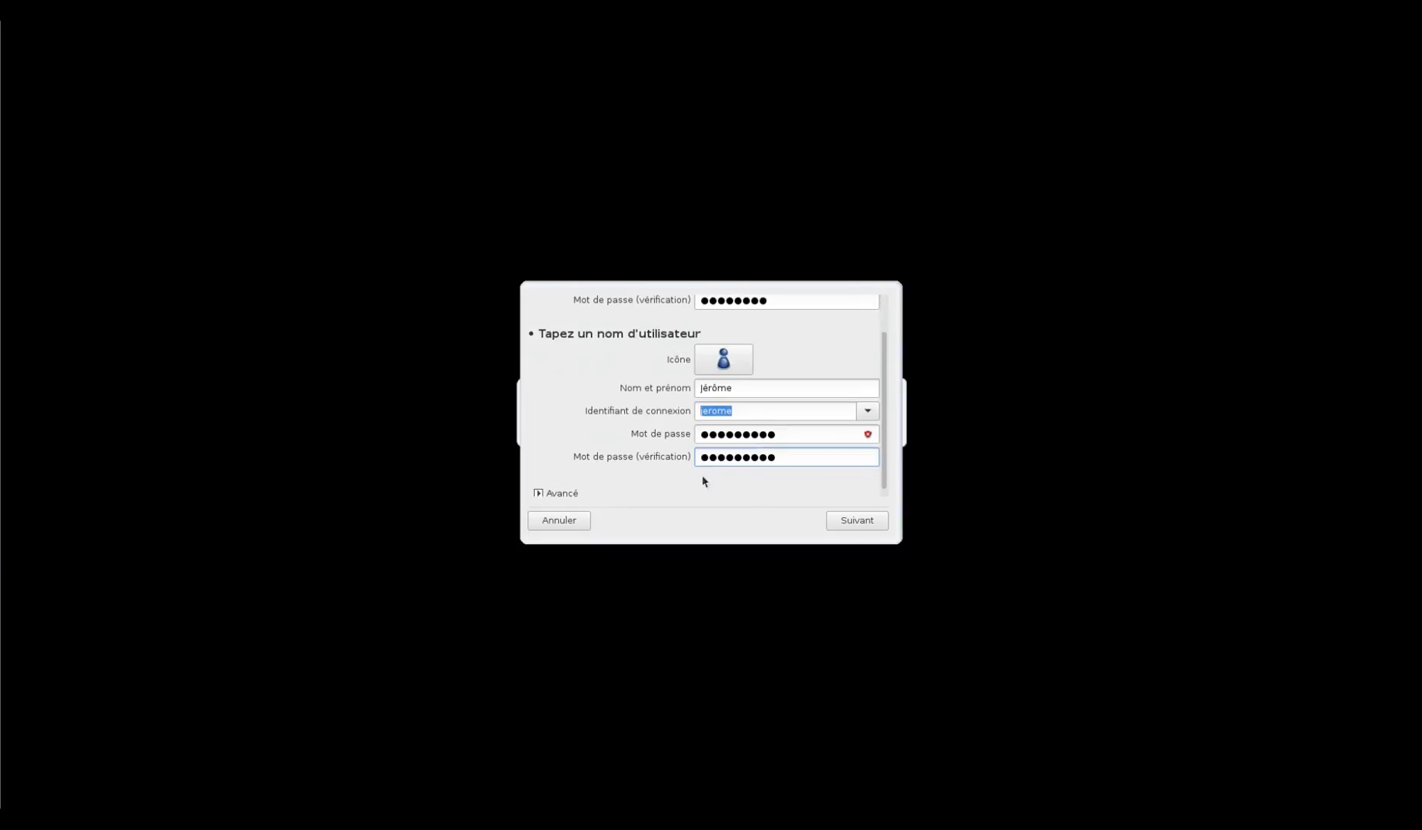
Keep /bin/bash as the login shell under Avancé, then proceed with Suivant
click(540, 493)
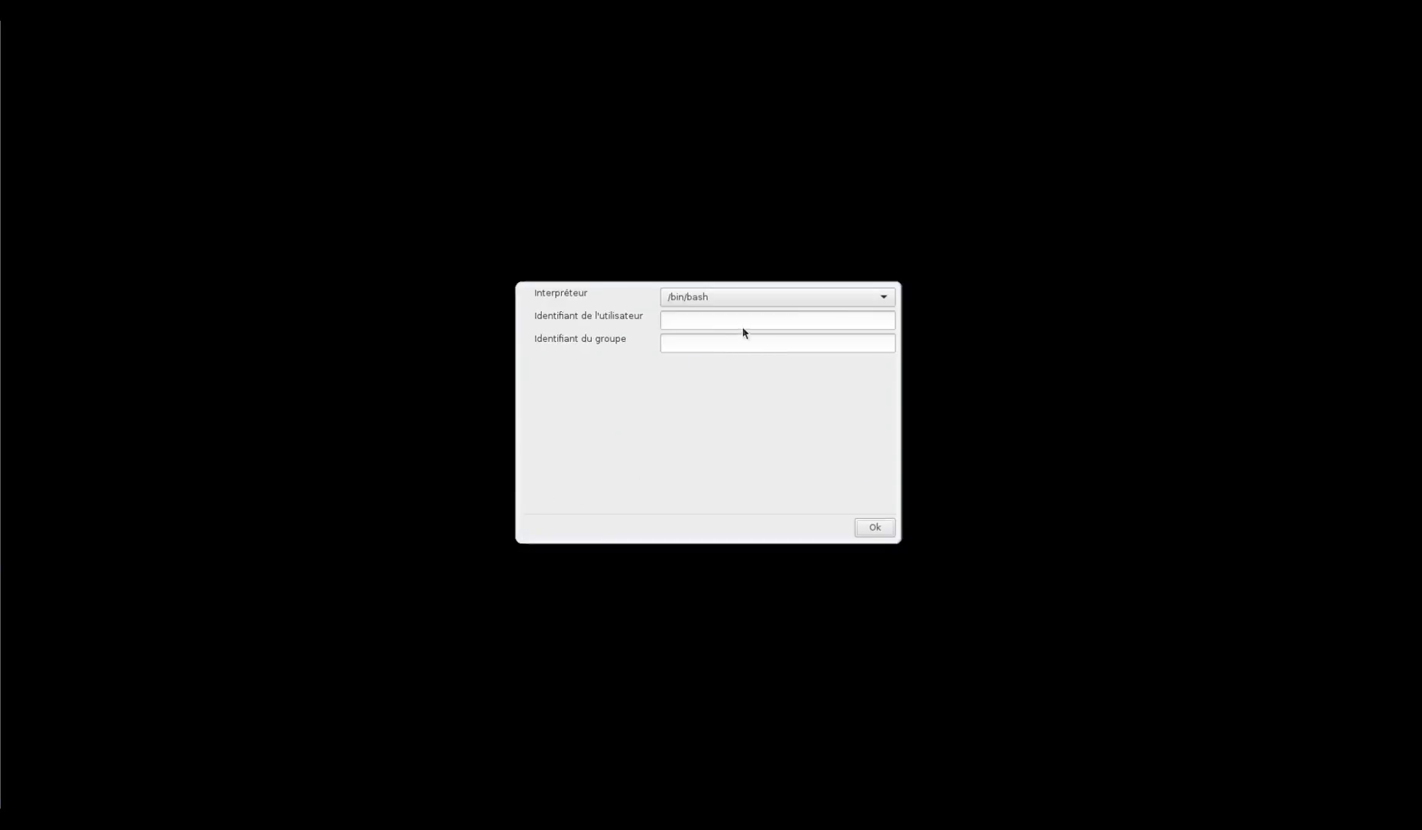
click(855, 304)
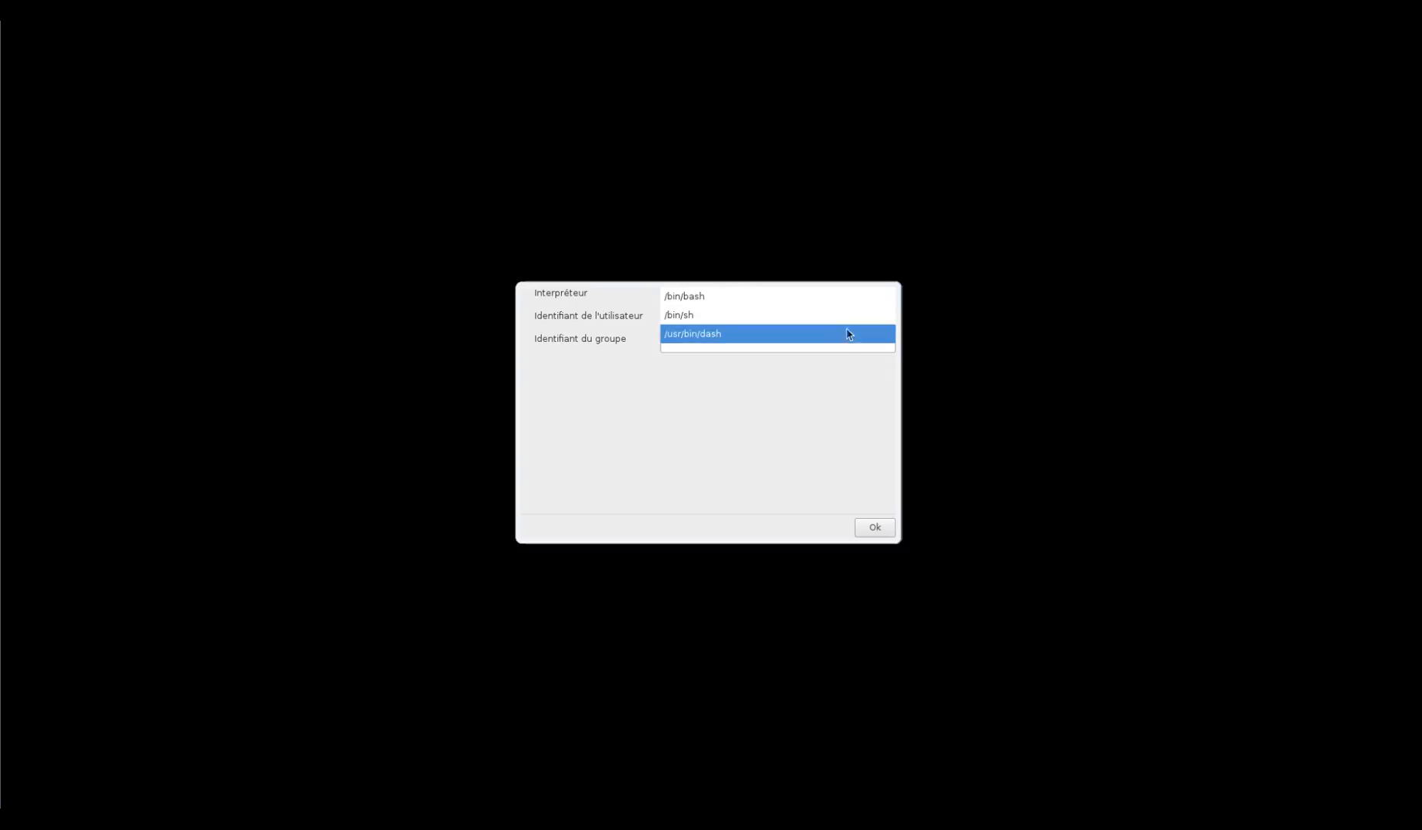
click(853, 299)
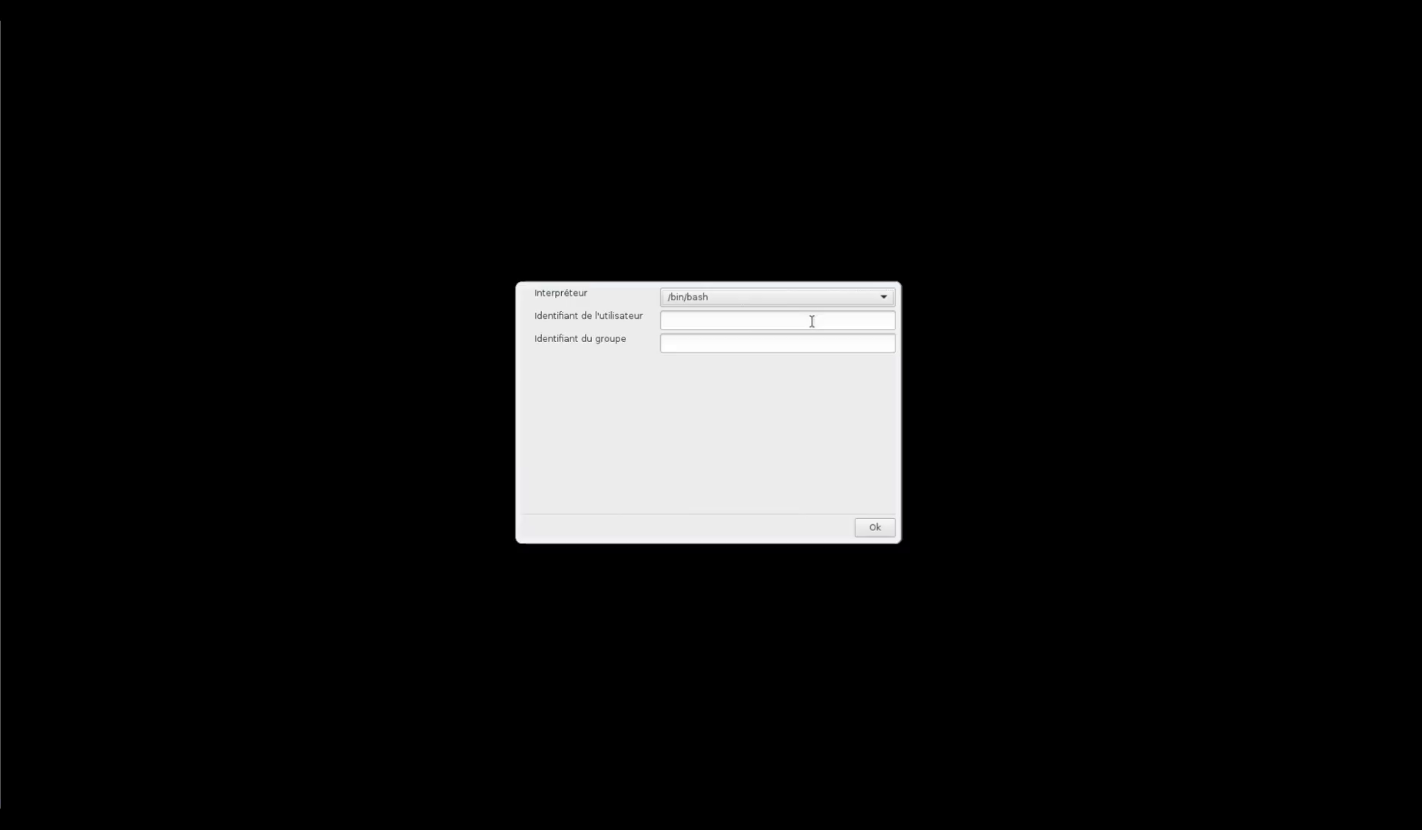
click(881, 529)
click(874, 518)
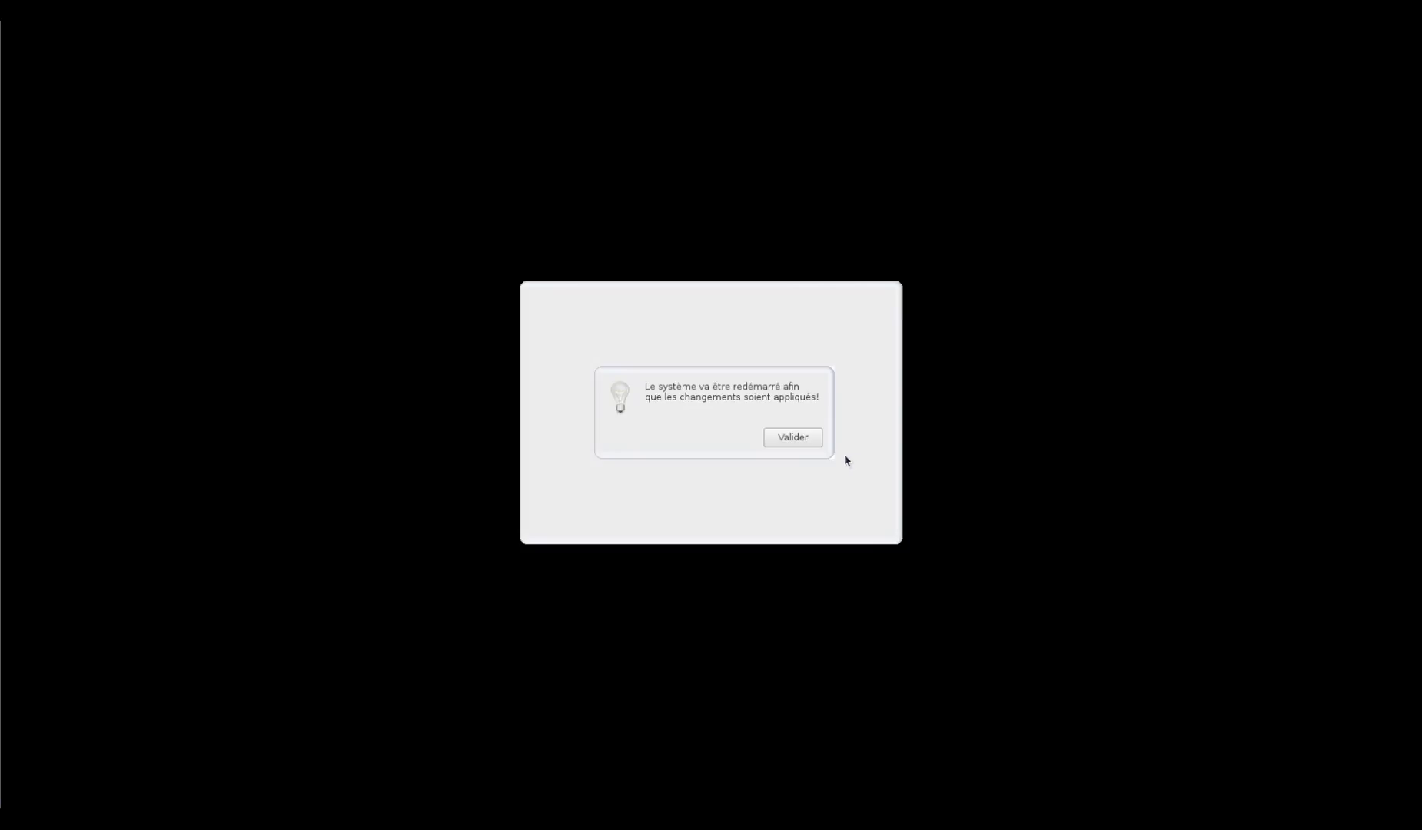
Confirm the restart notice with Valider so the machine reboots
click(807, 442)
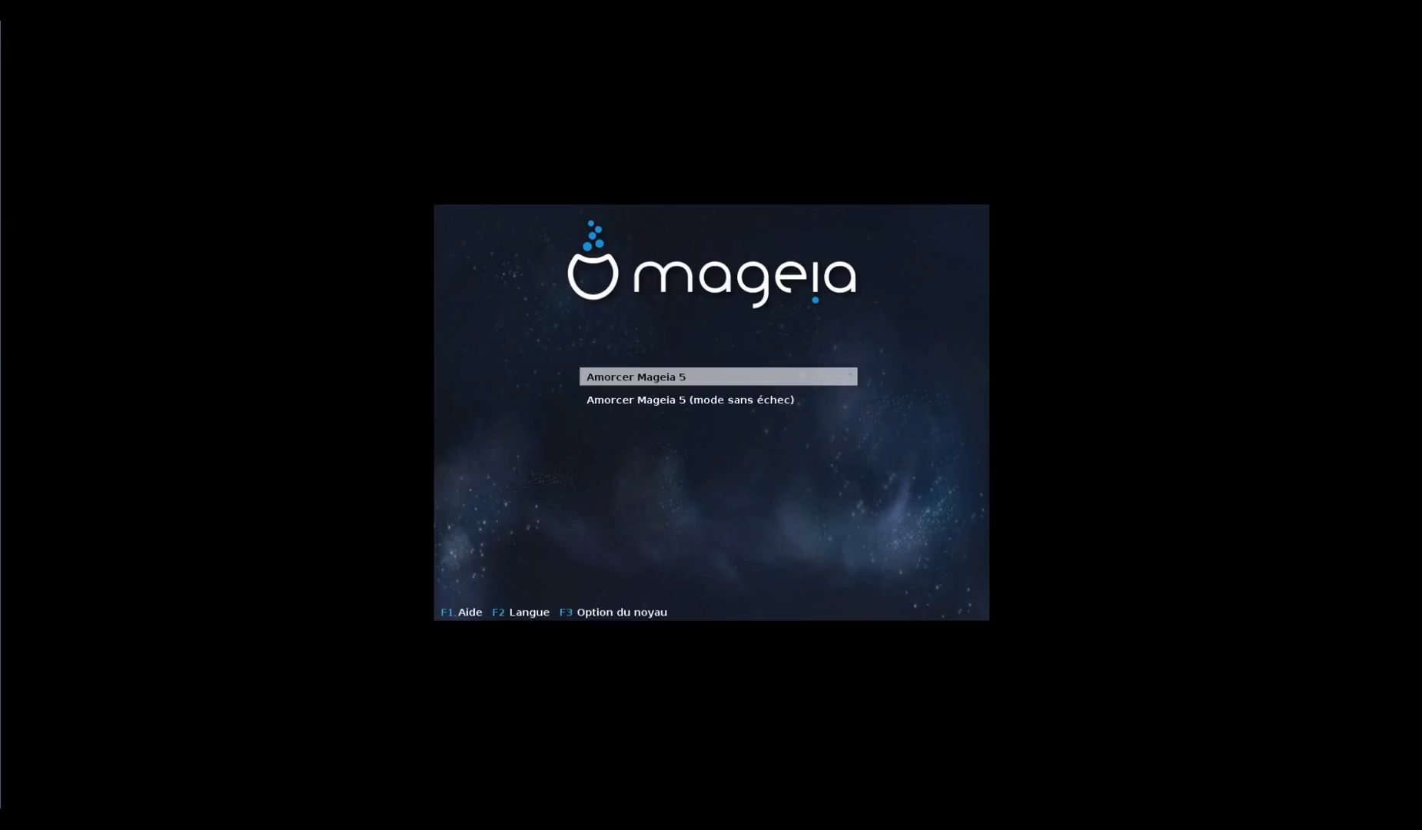
Boot the 'Amorcer Mageia 5' entry from the boot menu
key(Return)
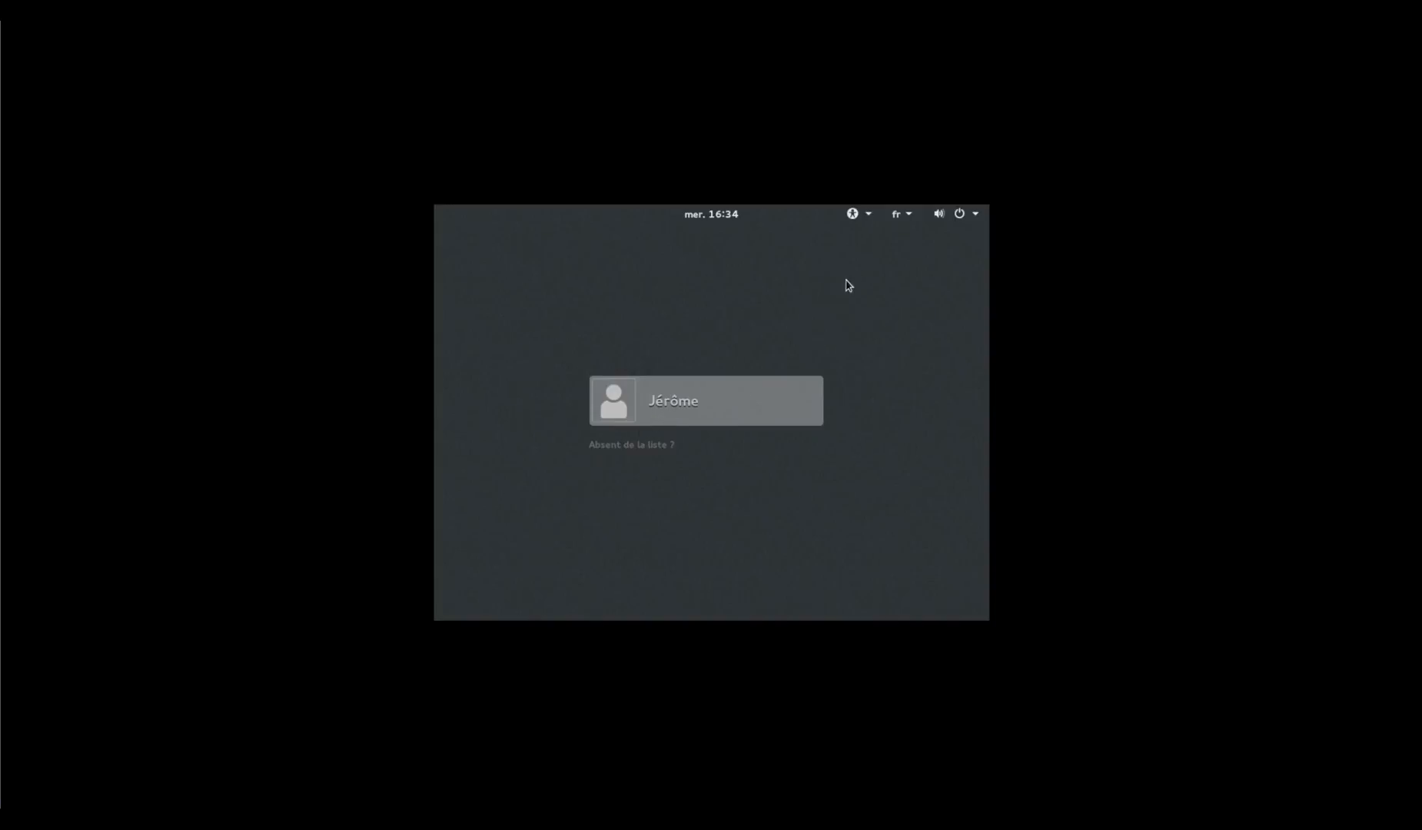
Sign in as the new user with their password and make the VM display fullscreen
click(869, 215)
click(868, 216)
click(696, 408)
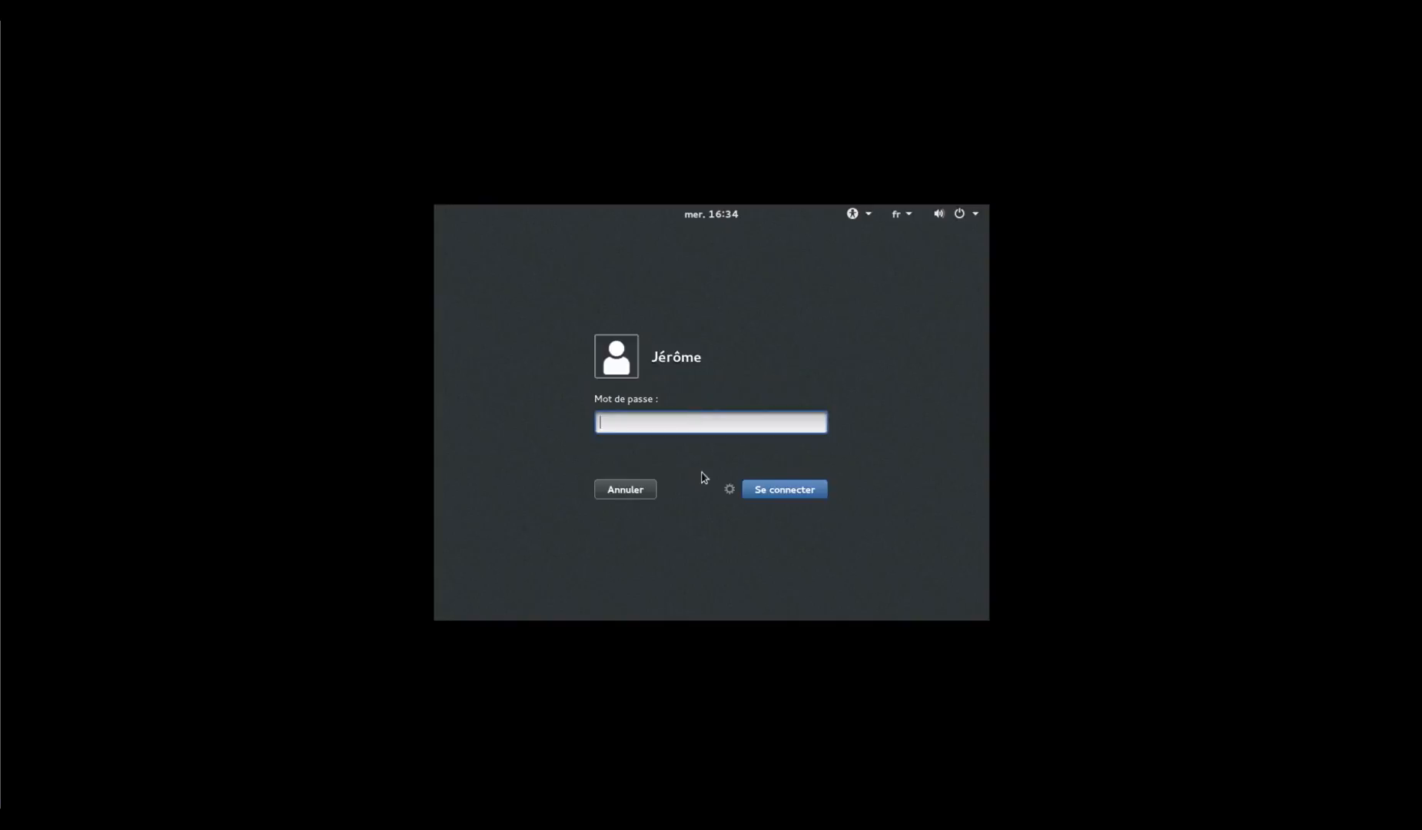
click(729, 490)
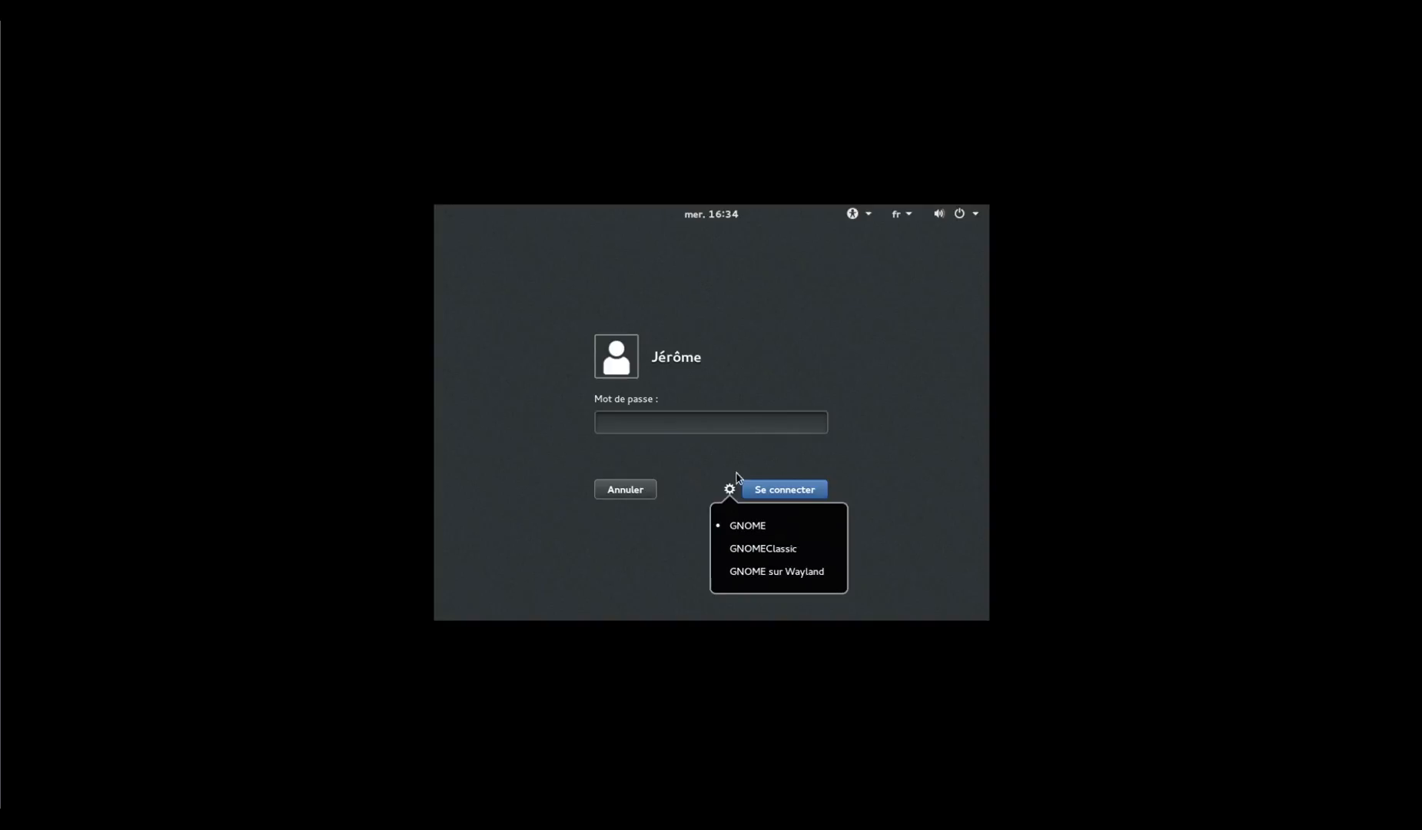
click(716, 427)
text(••)
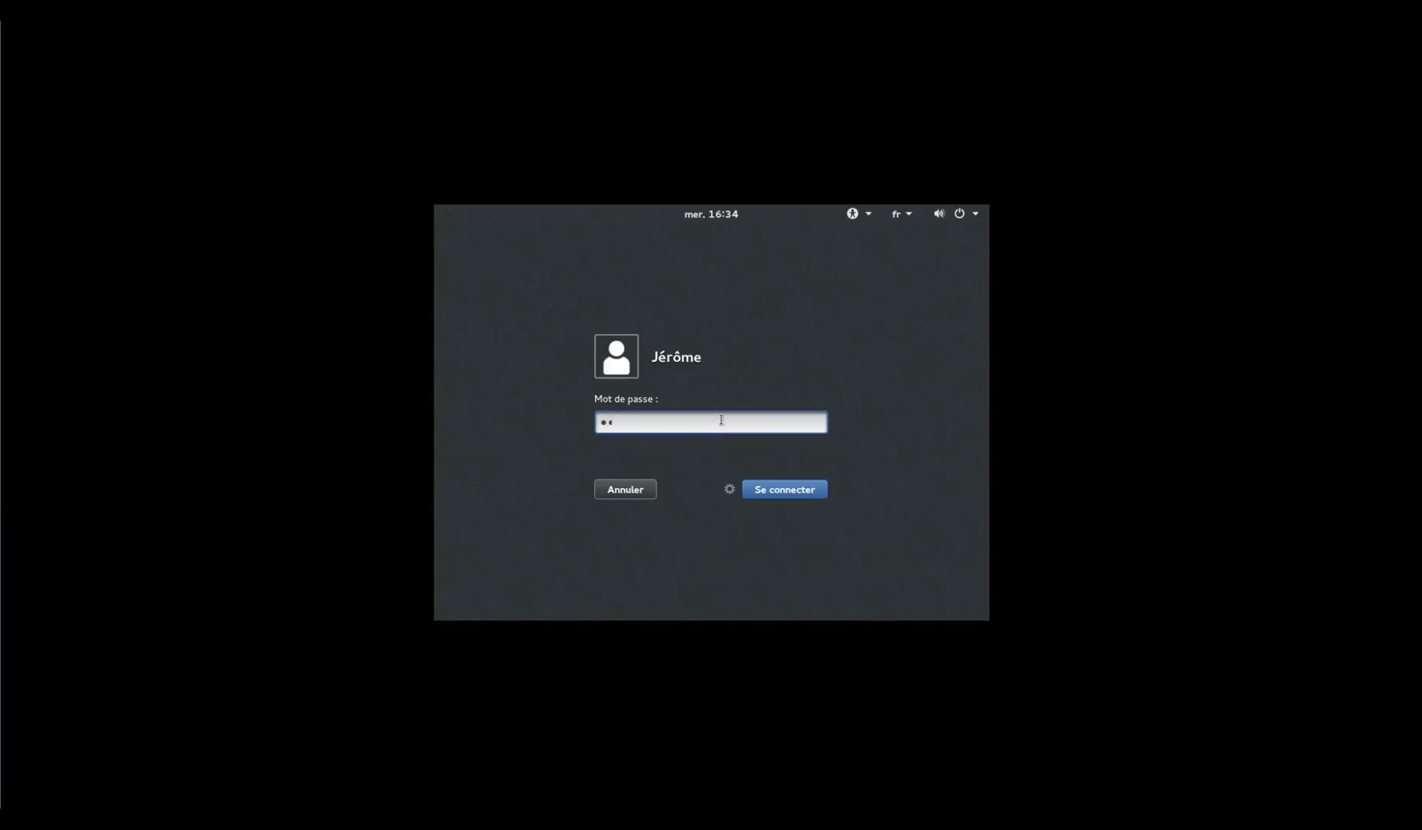
text(•••••••)
key(Return)
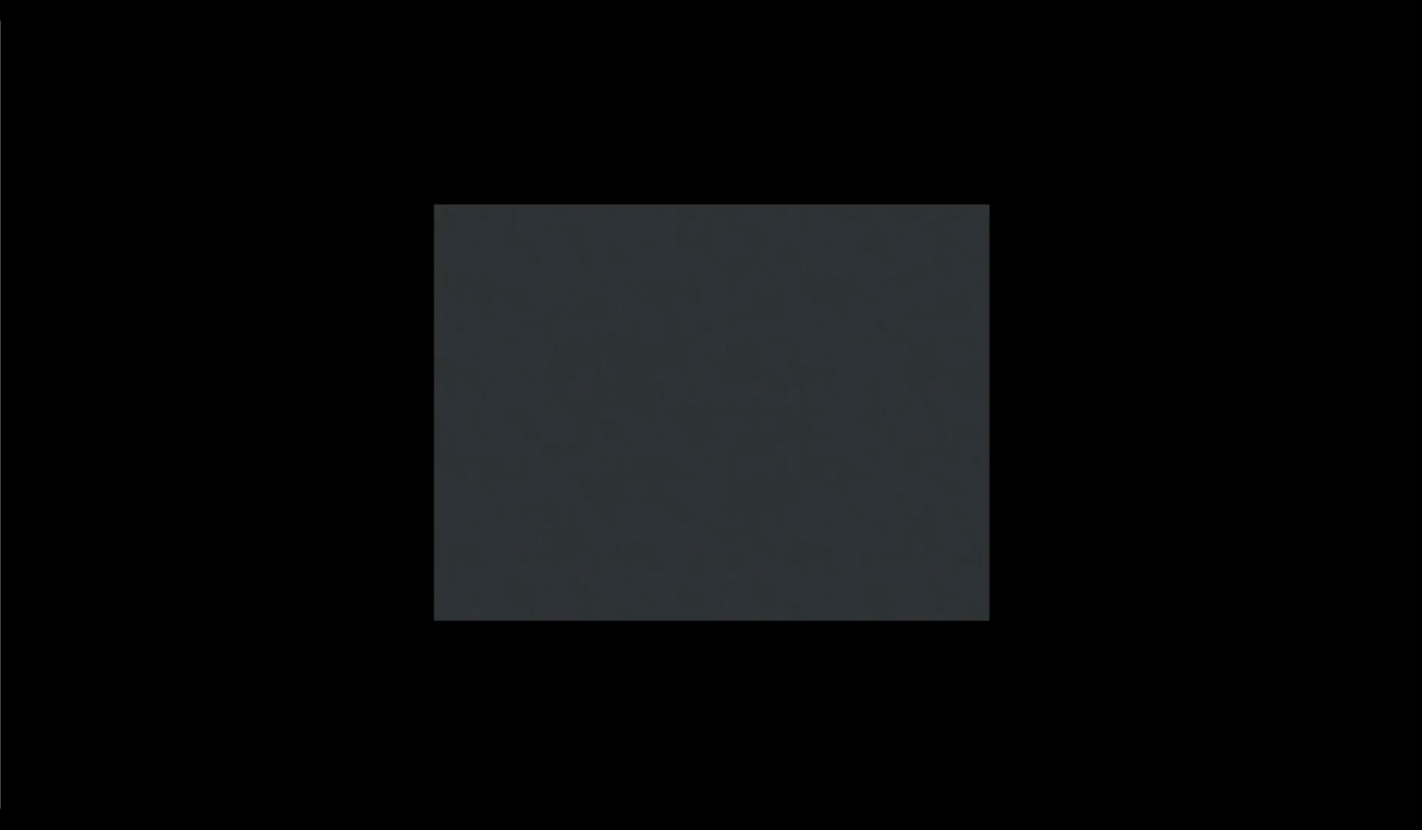
right_click(700, 356)
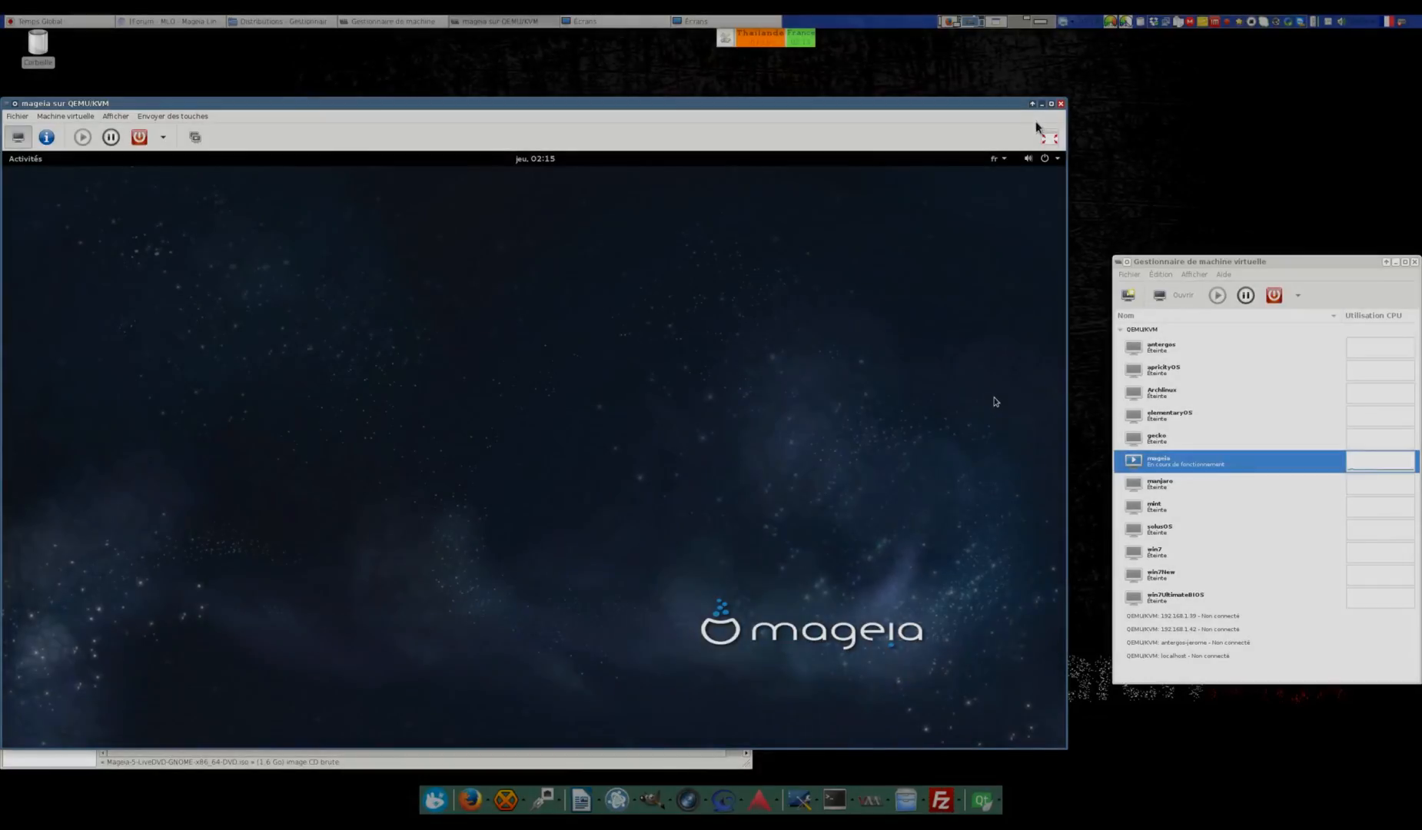
click(1050, 138)
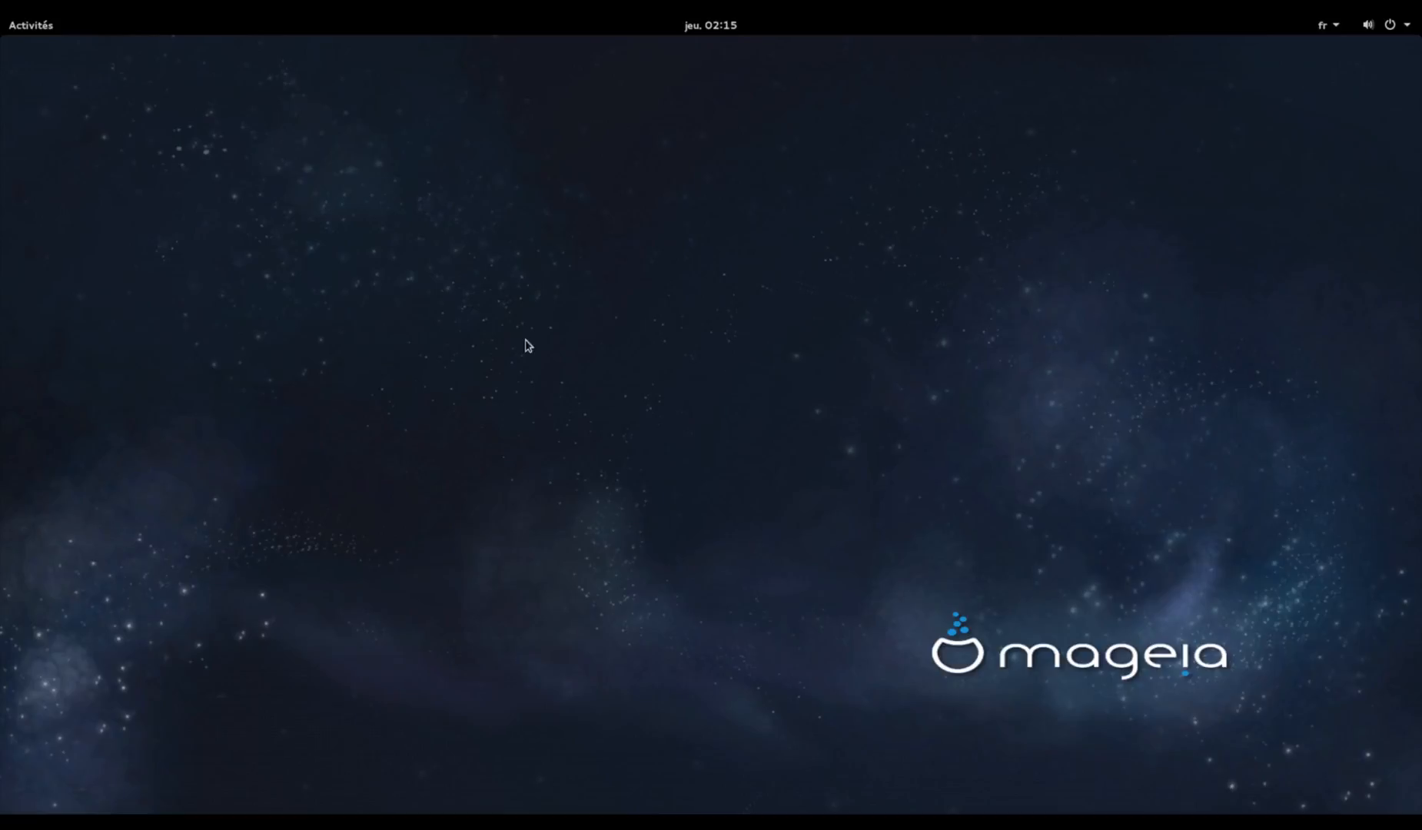
Launch GParted from the Show Applications grid, bringing up the administrator password prompt
mouse_move(1, 17)
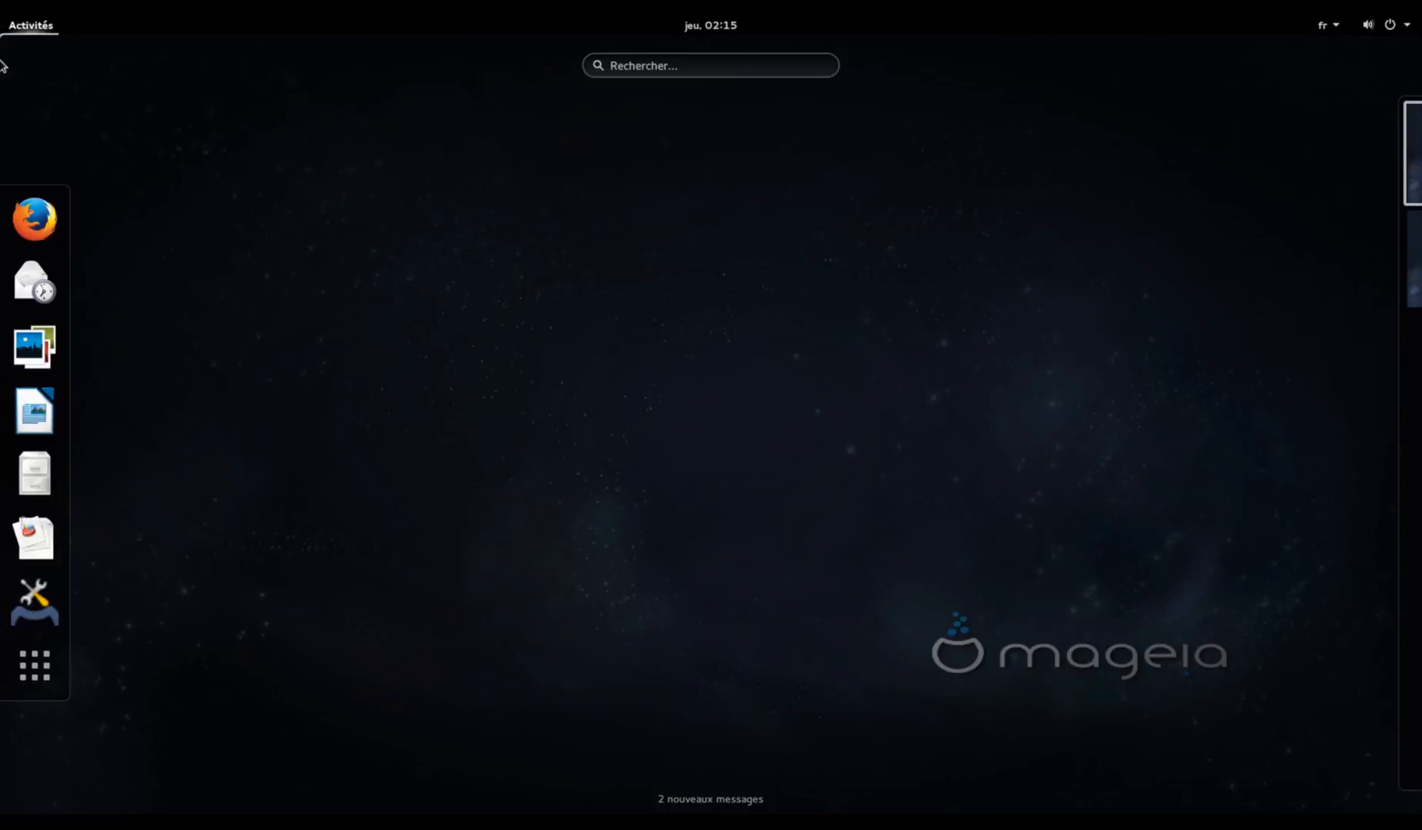
click(35, 666)
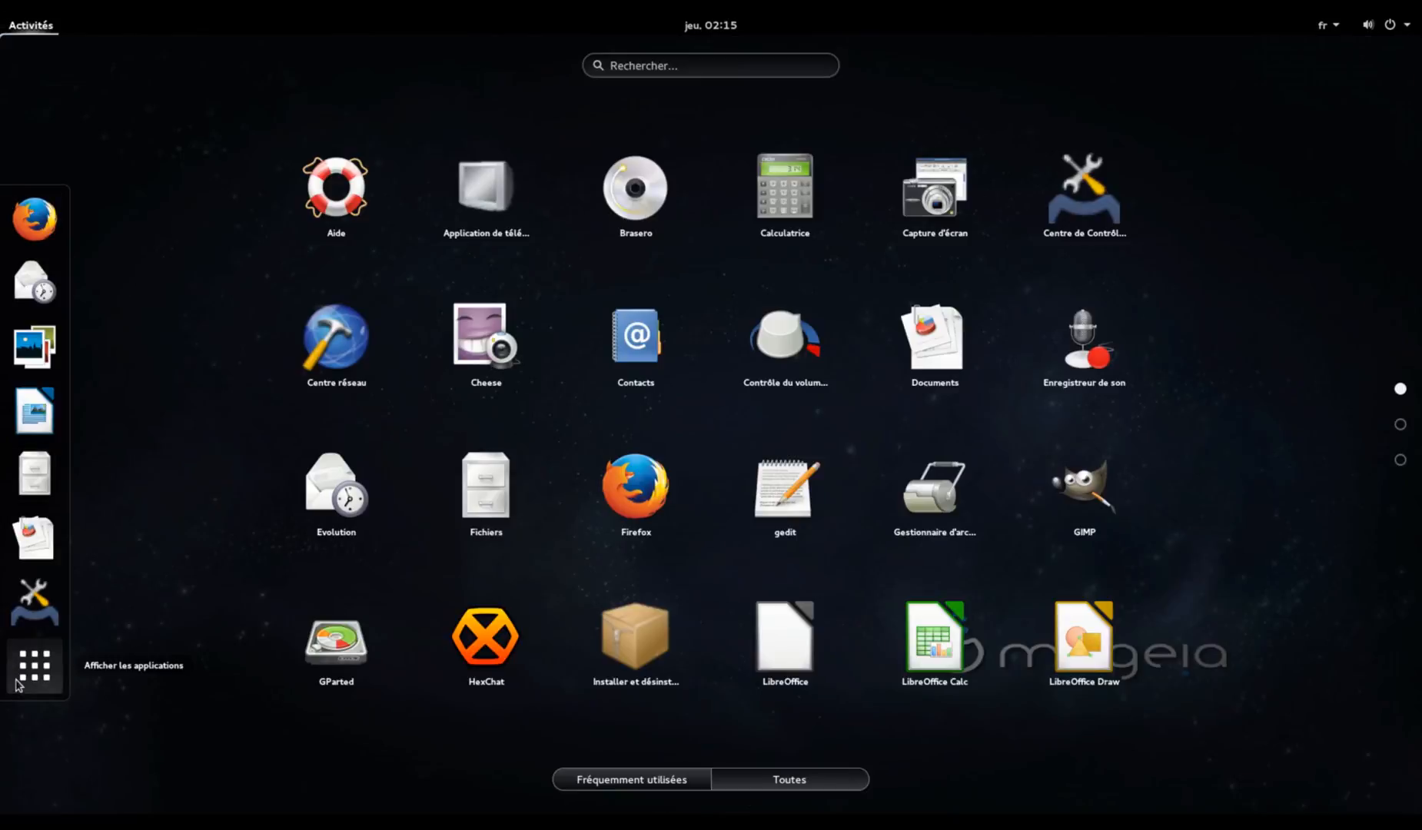
click(1400, 424)
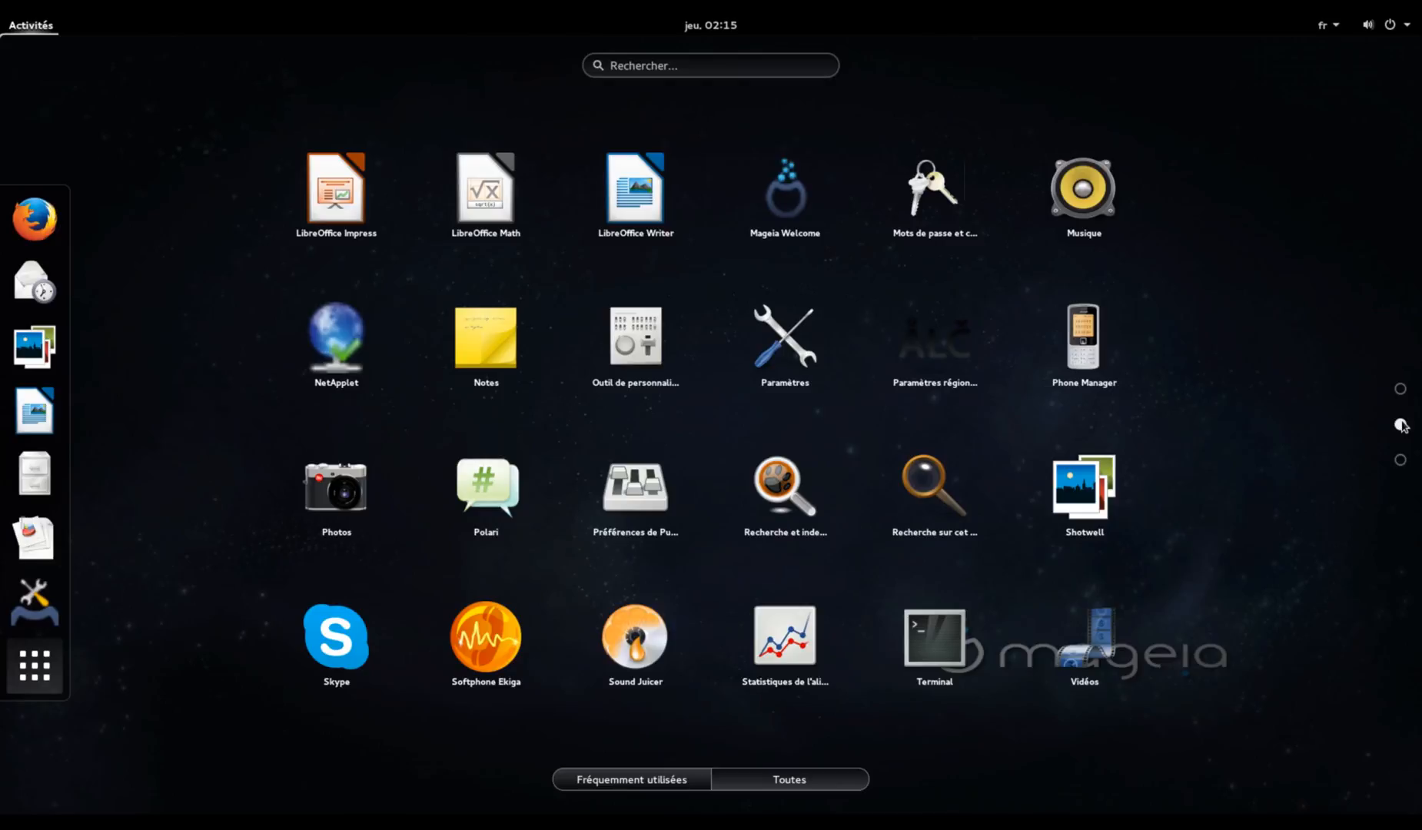
click(1400, 389)
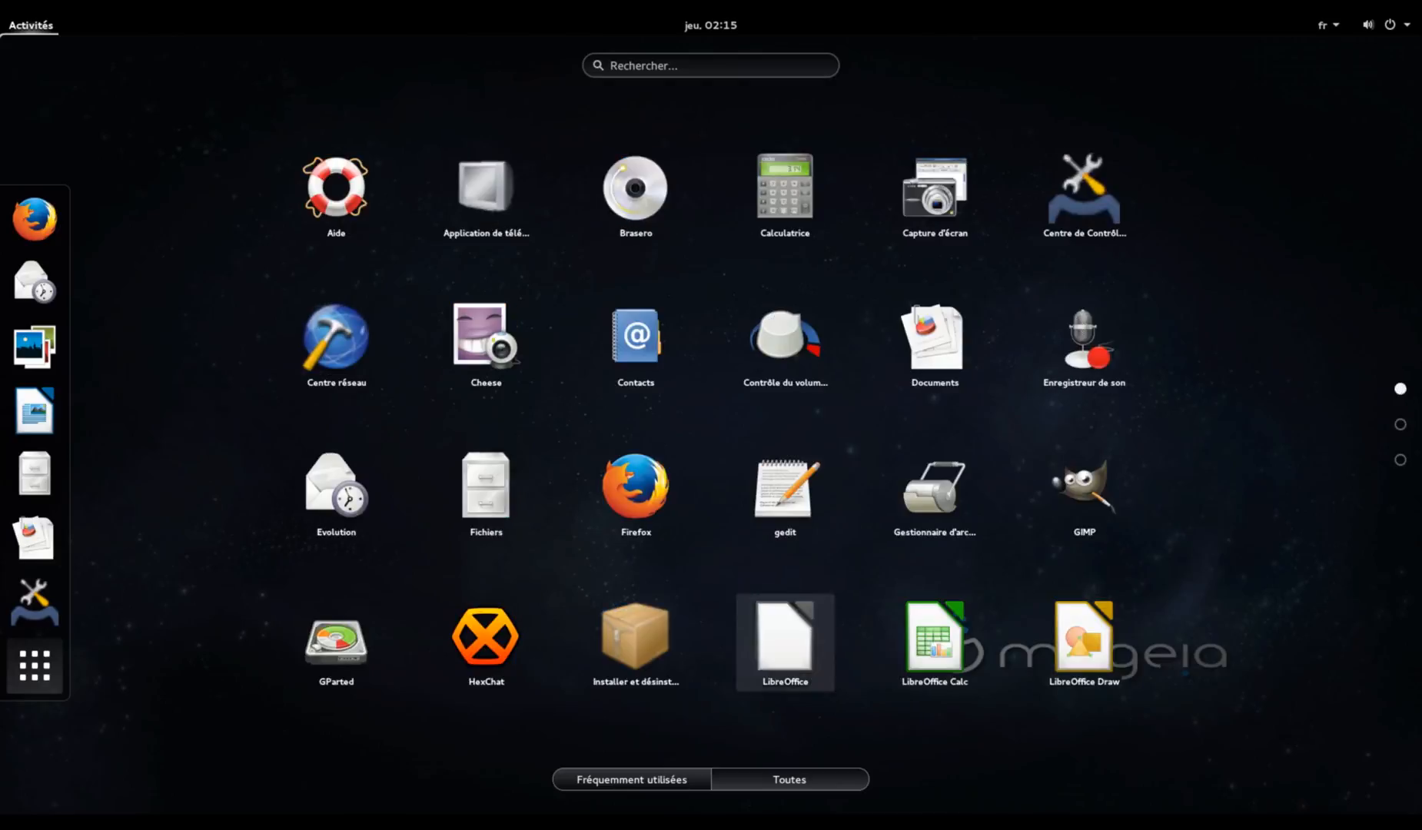
click(323, 644)
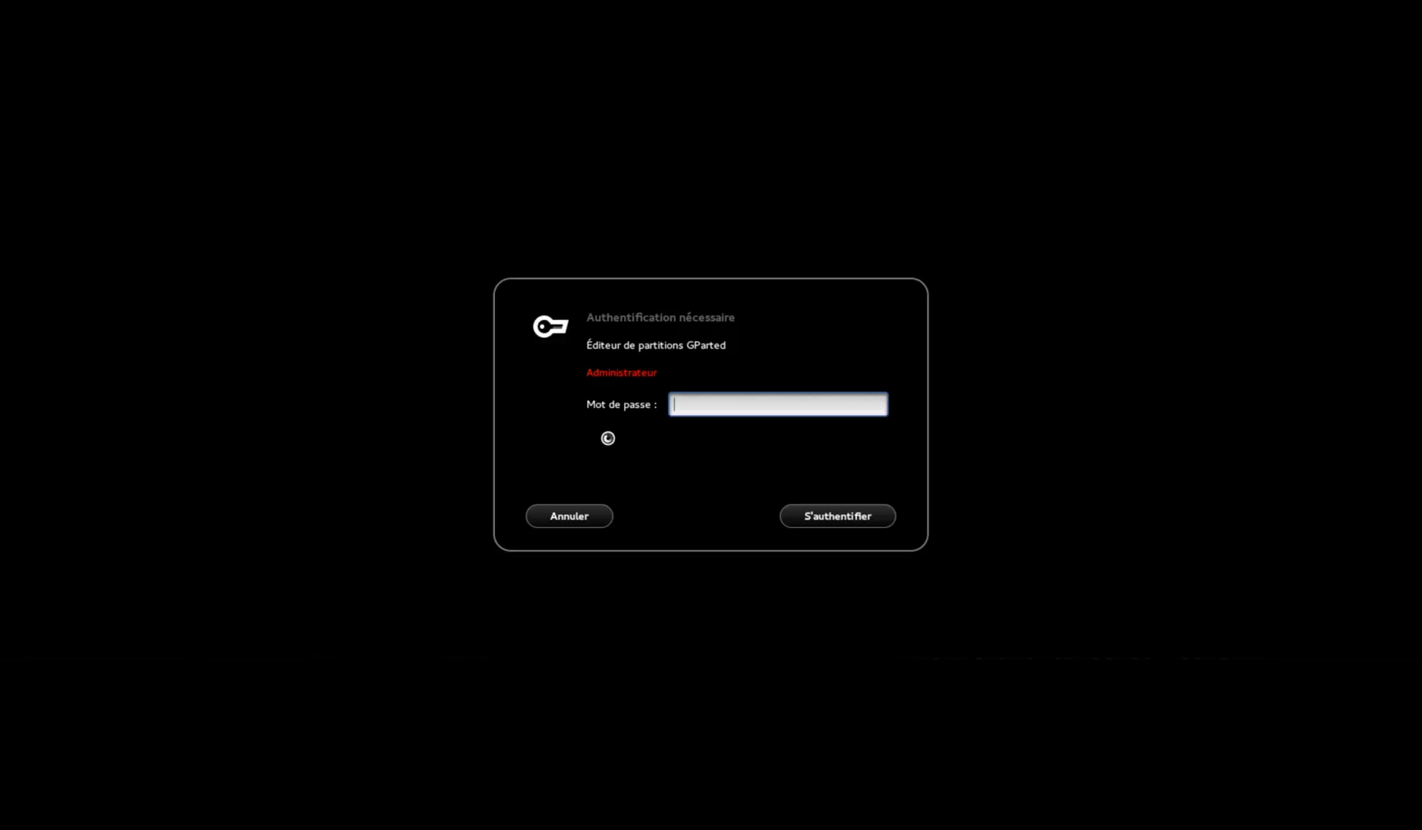
Authenticate as root, then move and enlarge GParted, keeping /dev/sda (20.00 Gio) selected
text(••••••••)
key(Return)
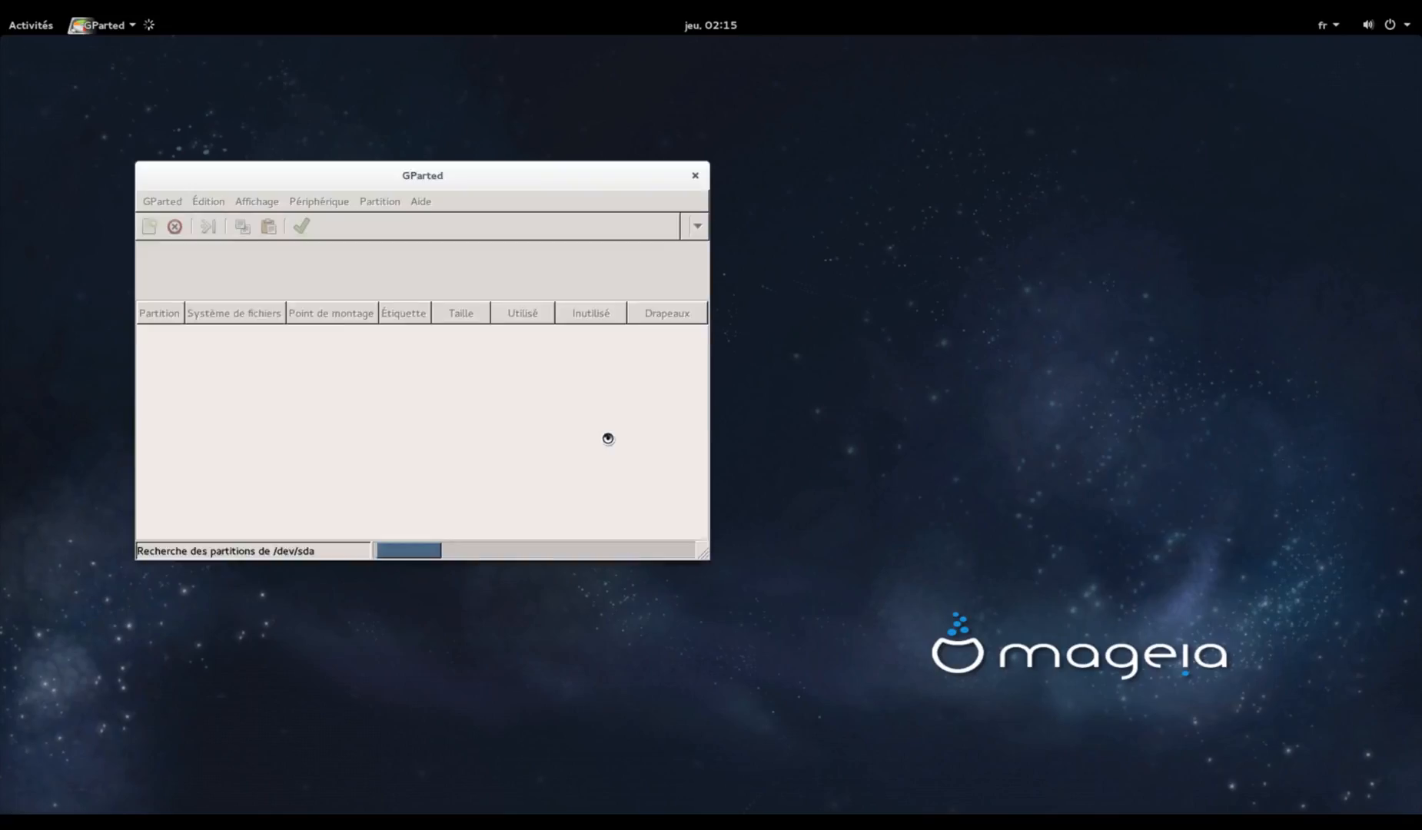
drag(586, 172, 994, 134)
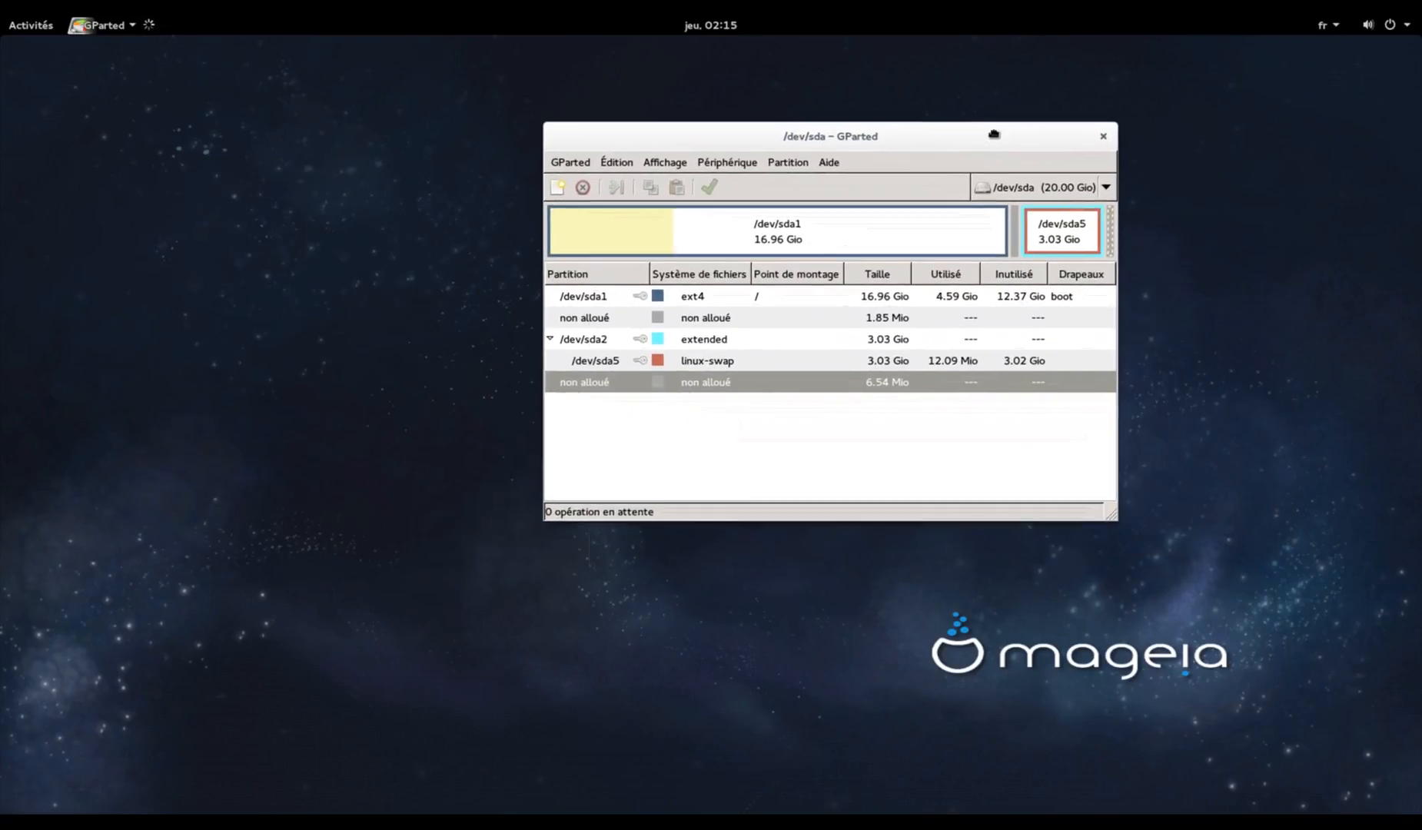
drag(1109, 514, 1226, 590)
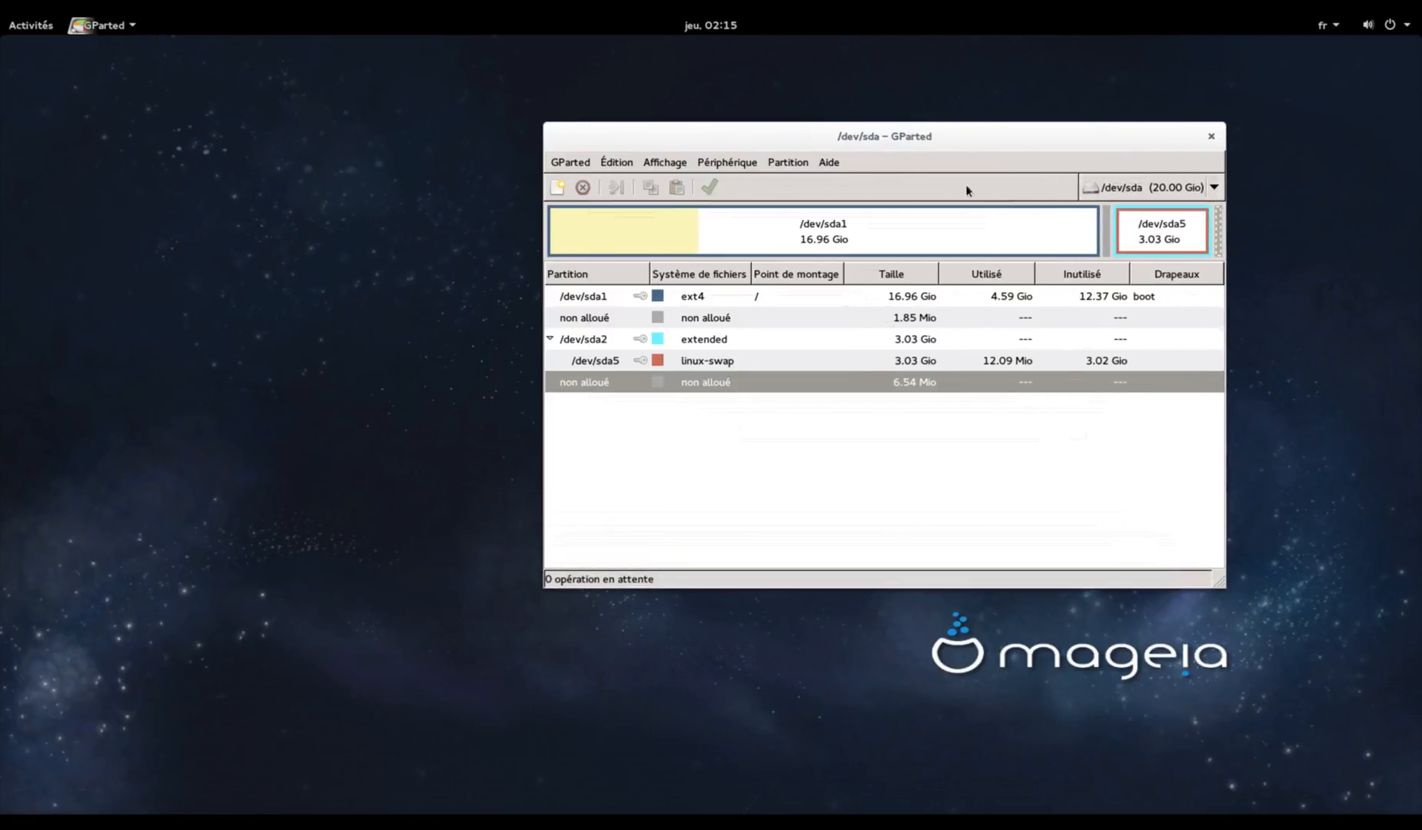
click(1218, 187)
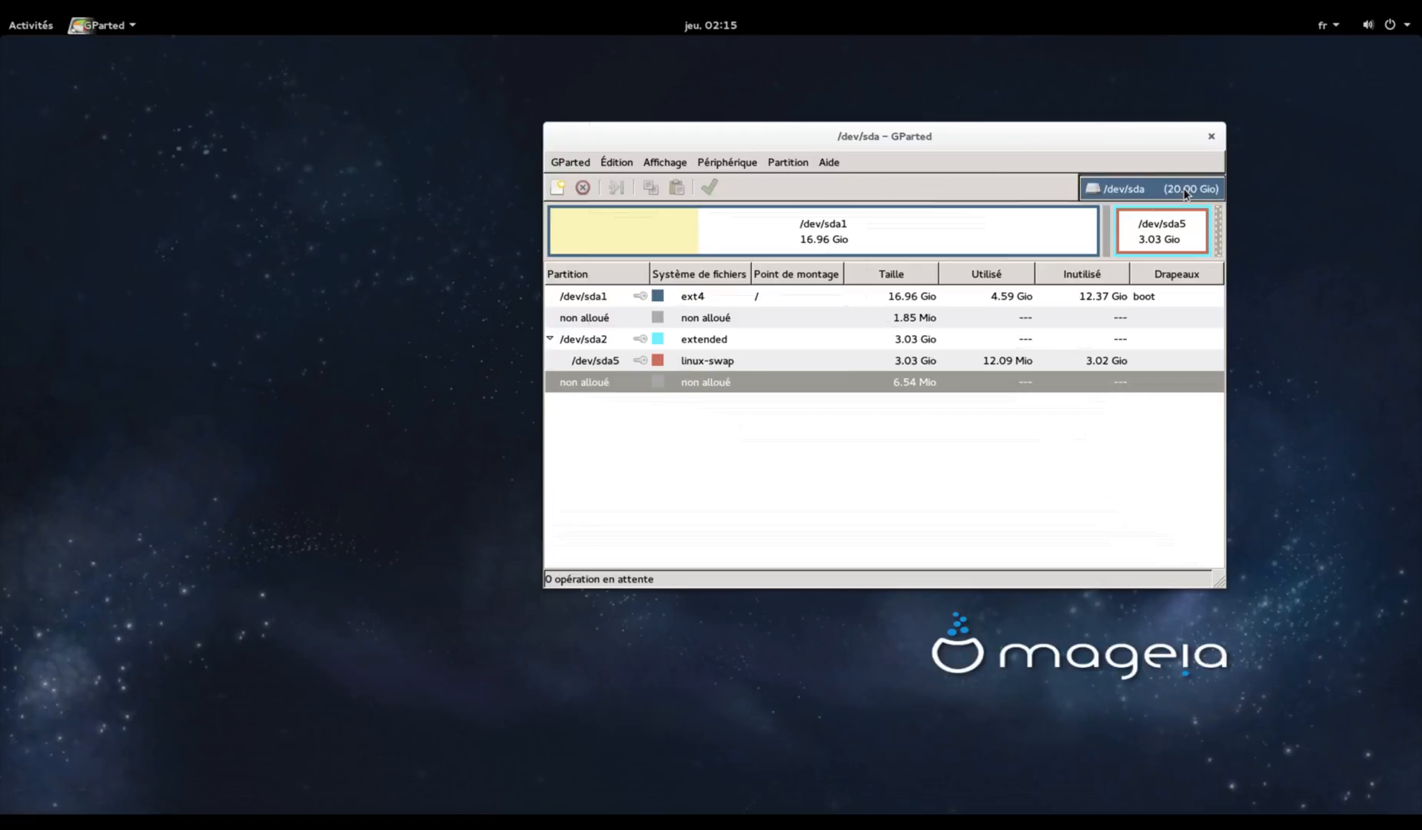
click(1185, 194)
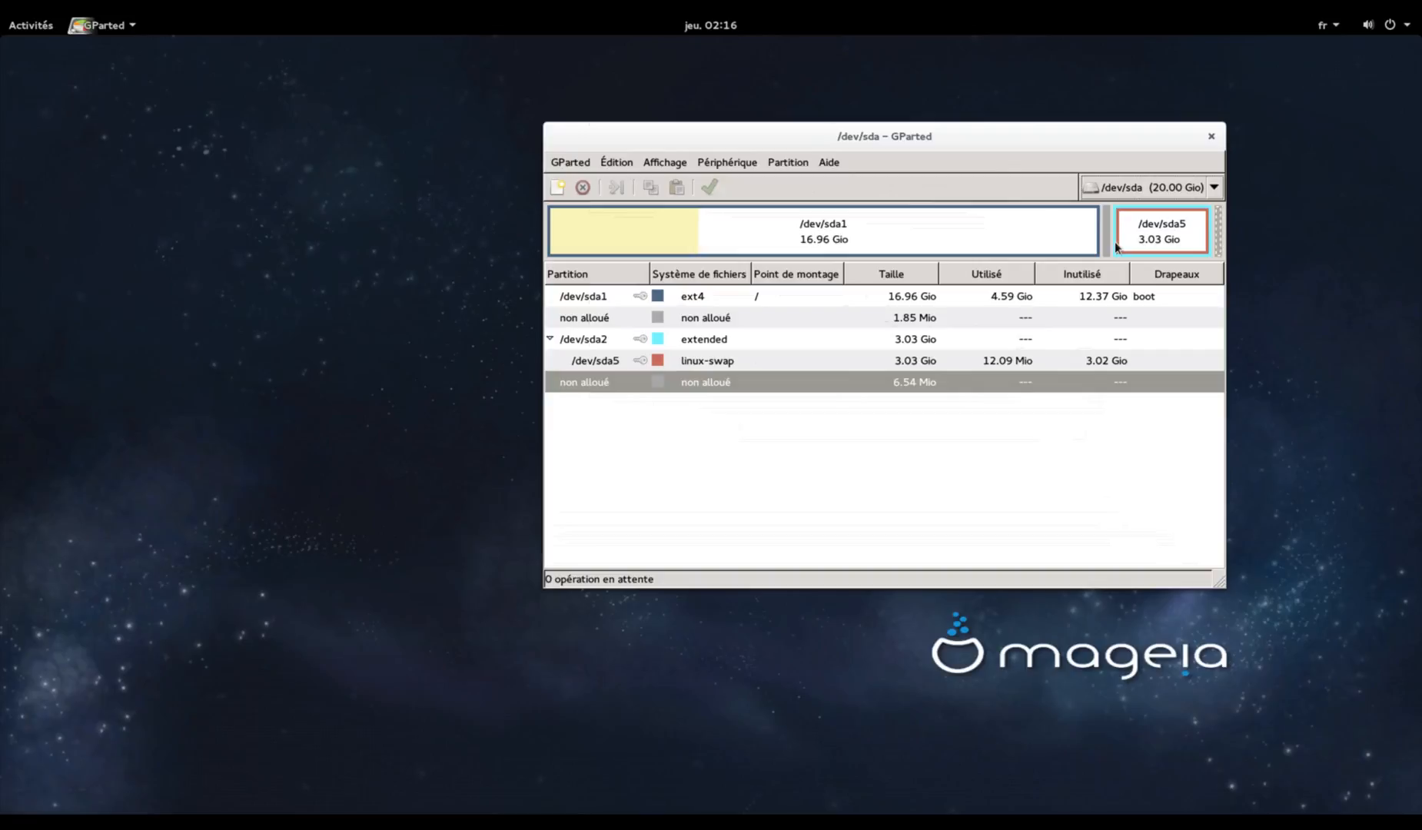
click(747, 325)
click(746, 384)
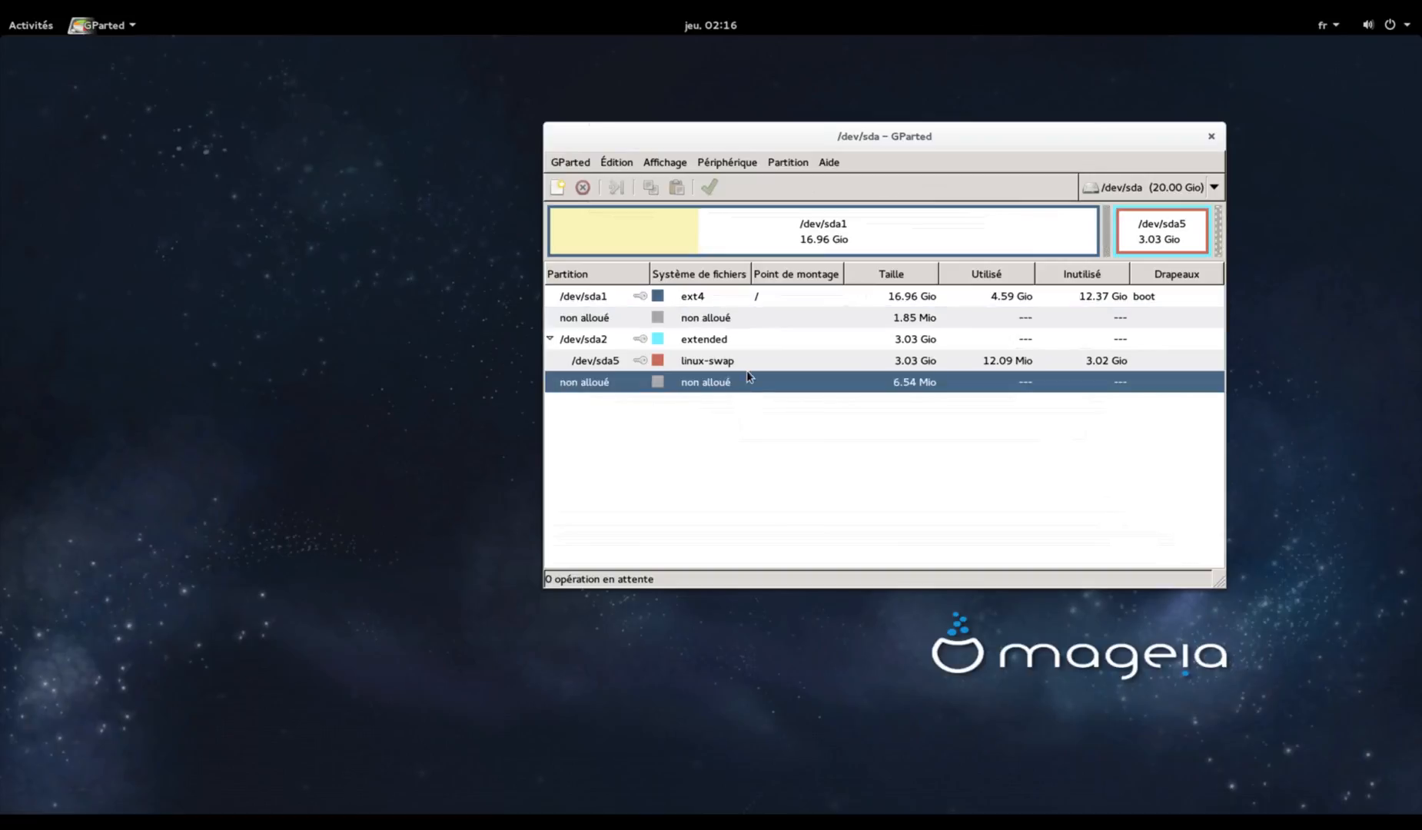
click(778, 318)
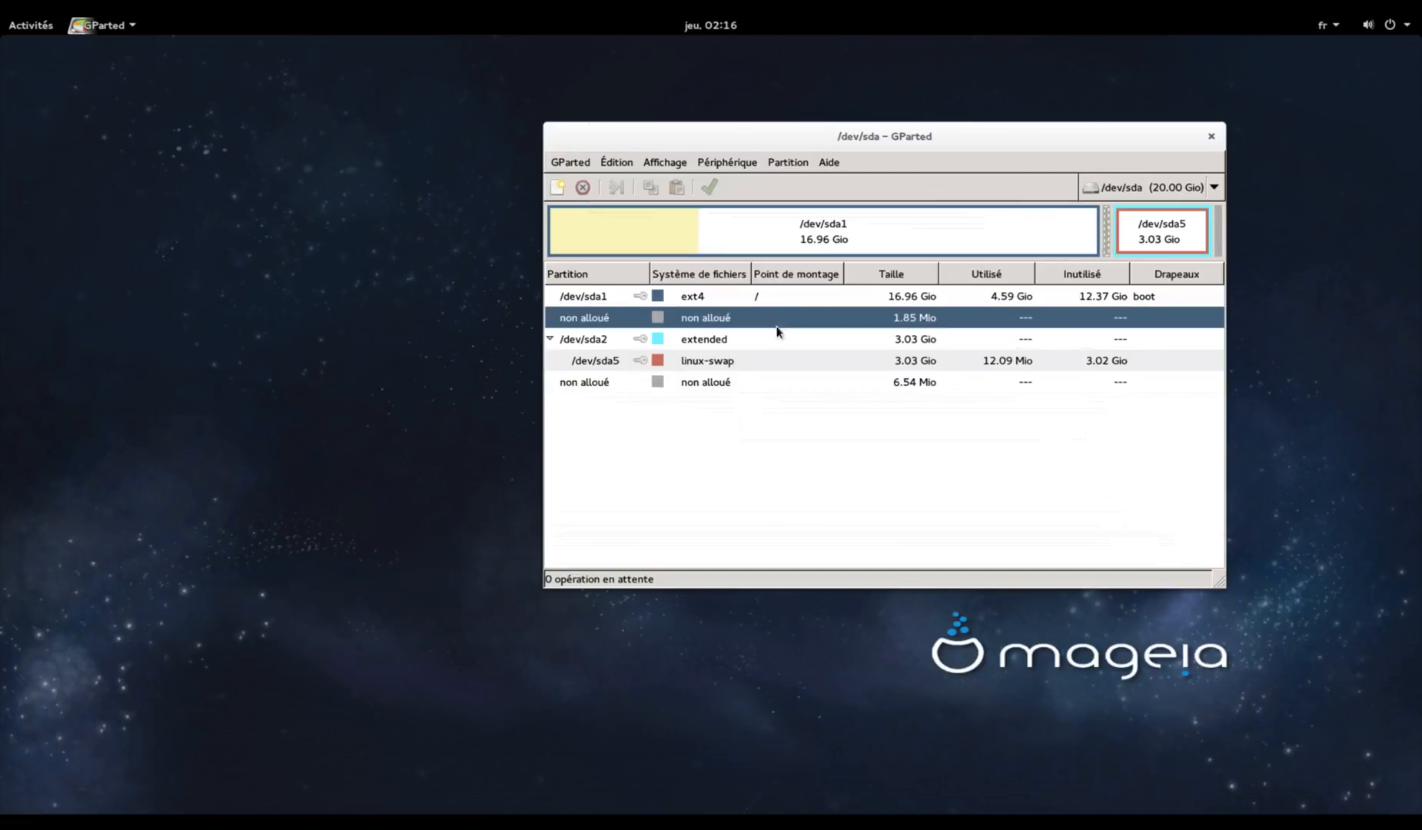
click(802, 386)
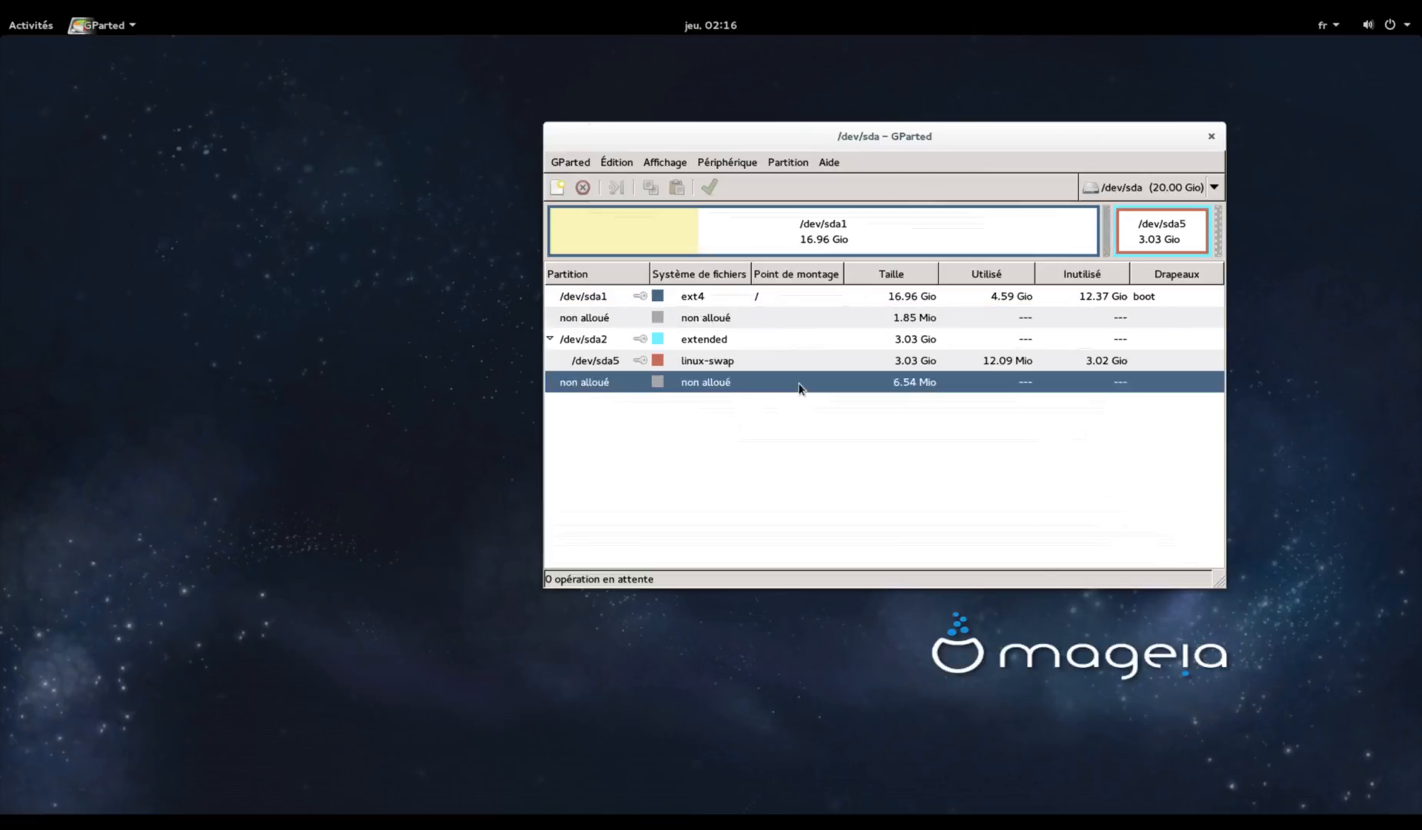
click(812, 320)
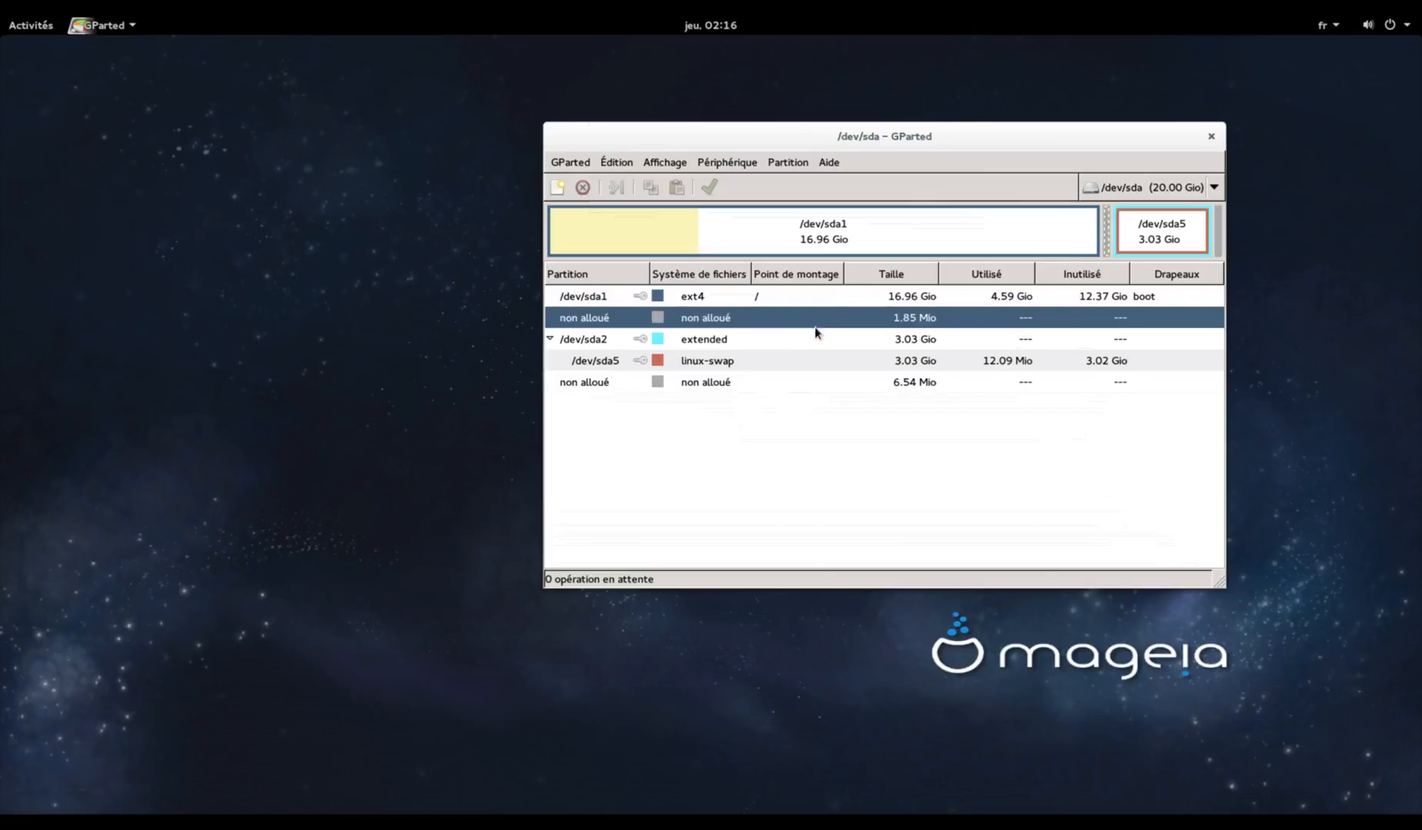
click(890, 390)
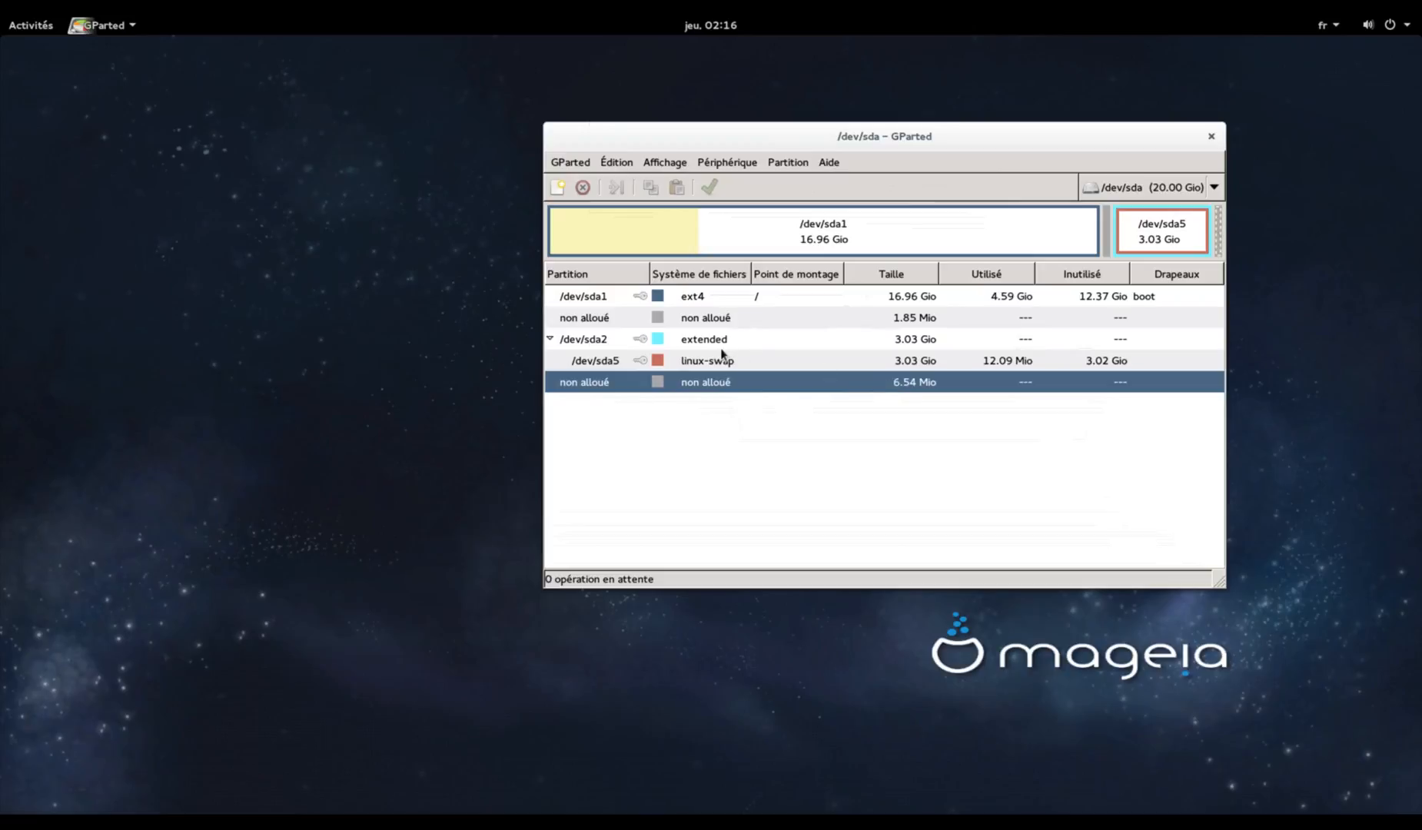
click(620, 343)
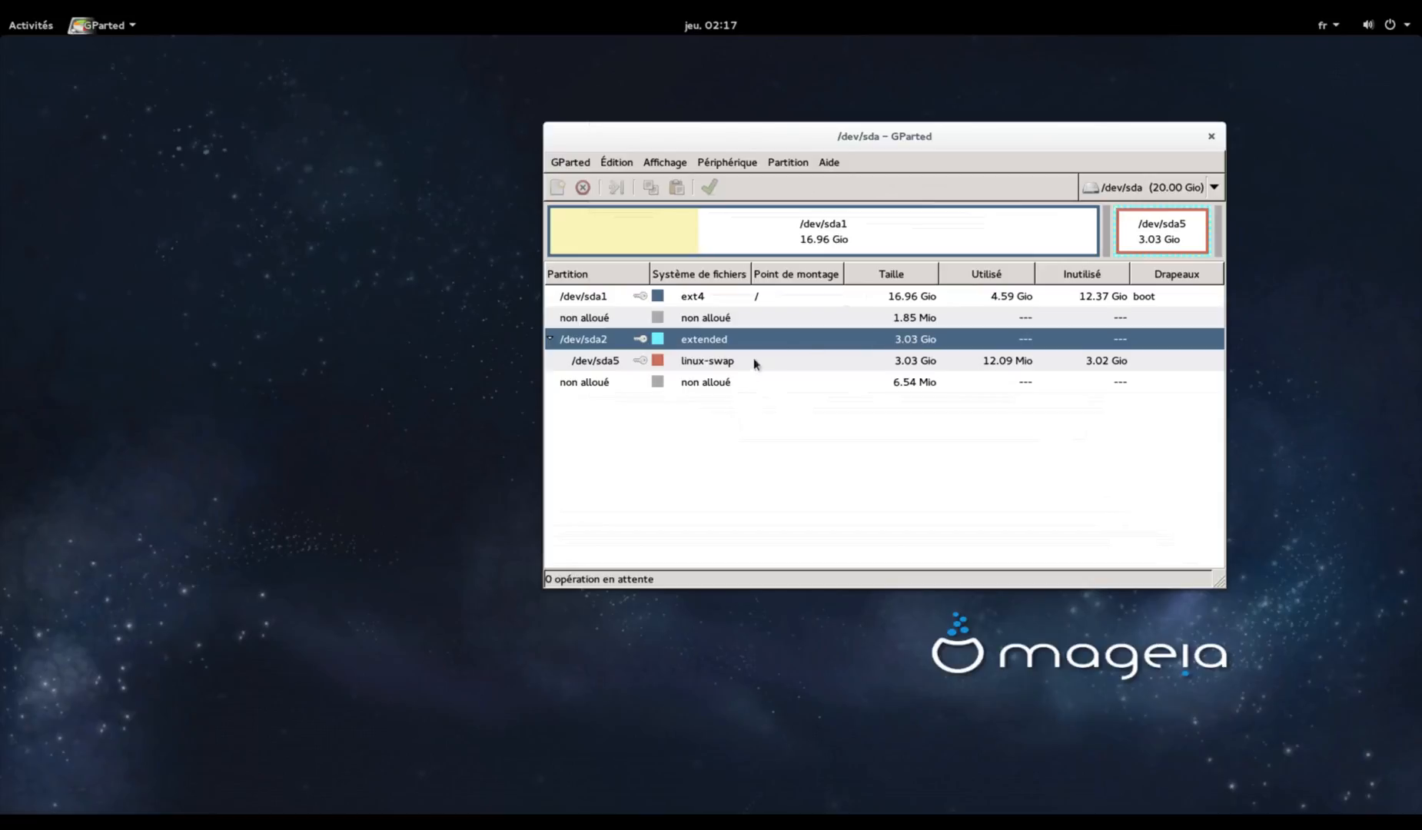
click(551, 340)
click(551, 339)
click(551, 339)
click(550, 339)
click(551, 339)
click(550, 339)
click(605, 361)
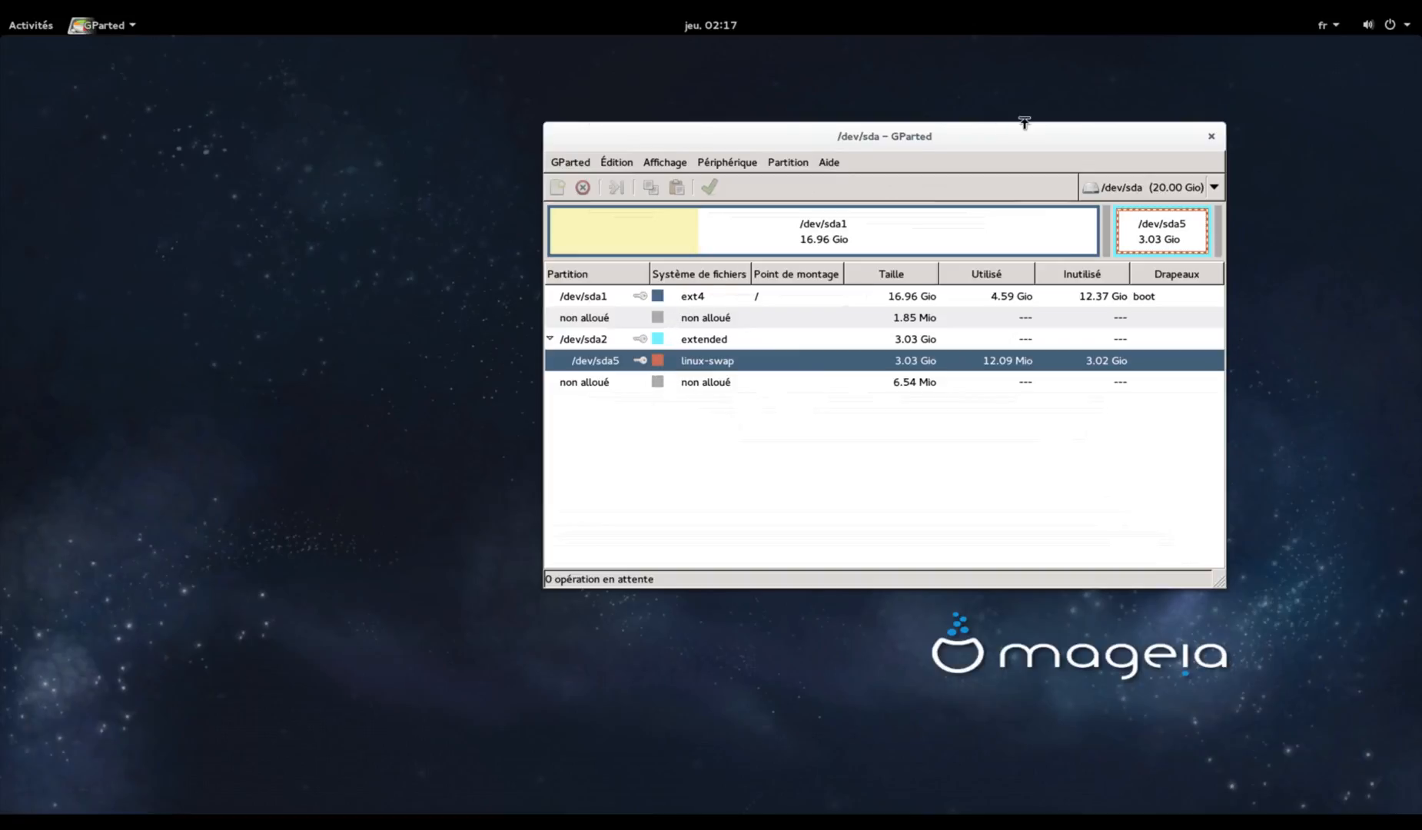
drag(1012, 126, 1087, 146)
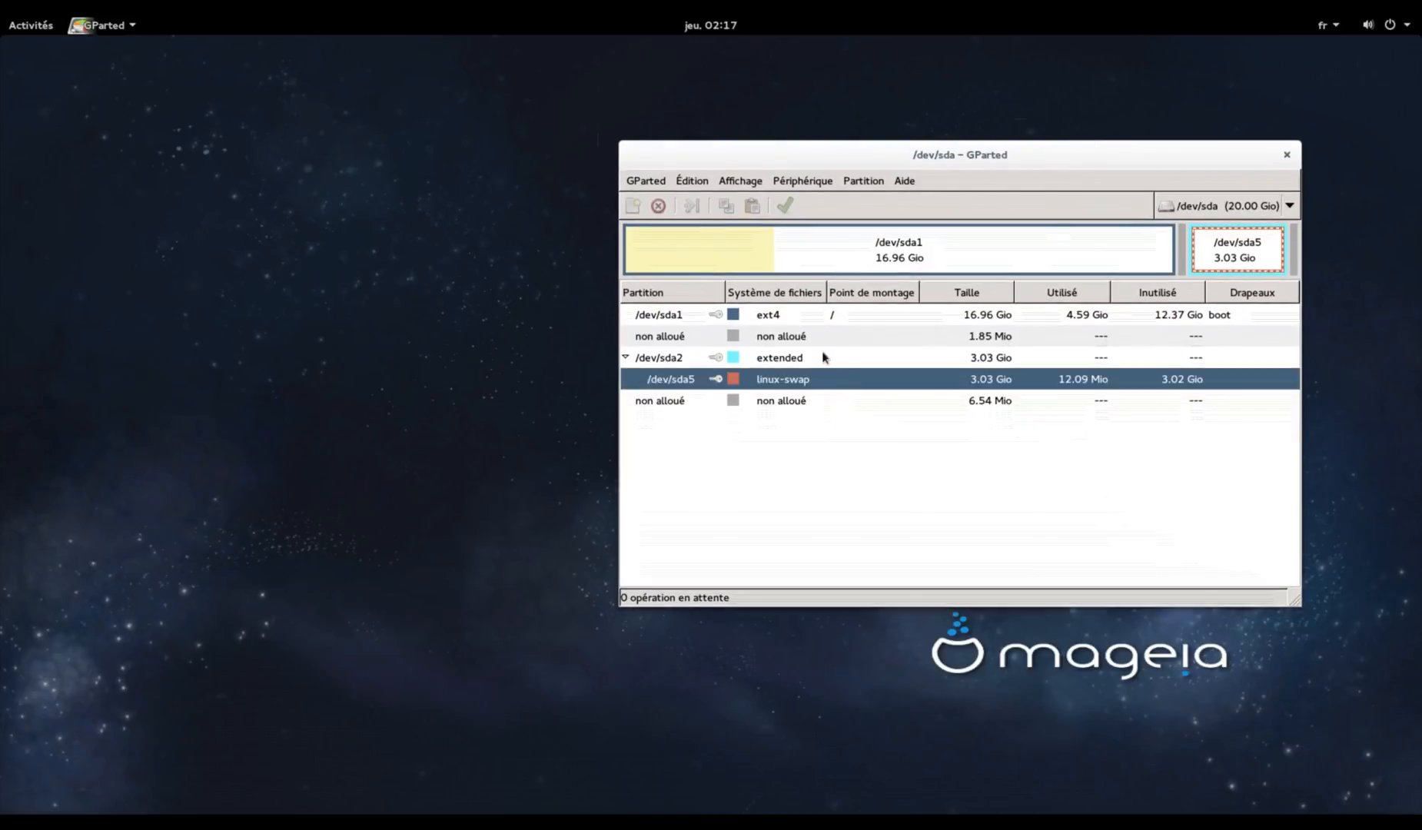
click(889, 338)
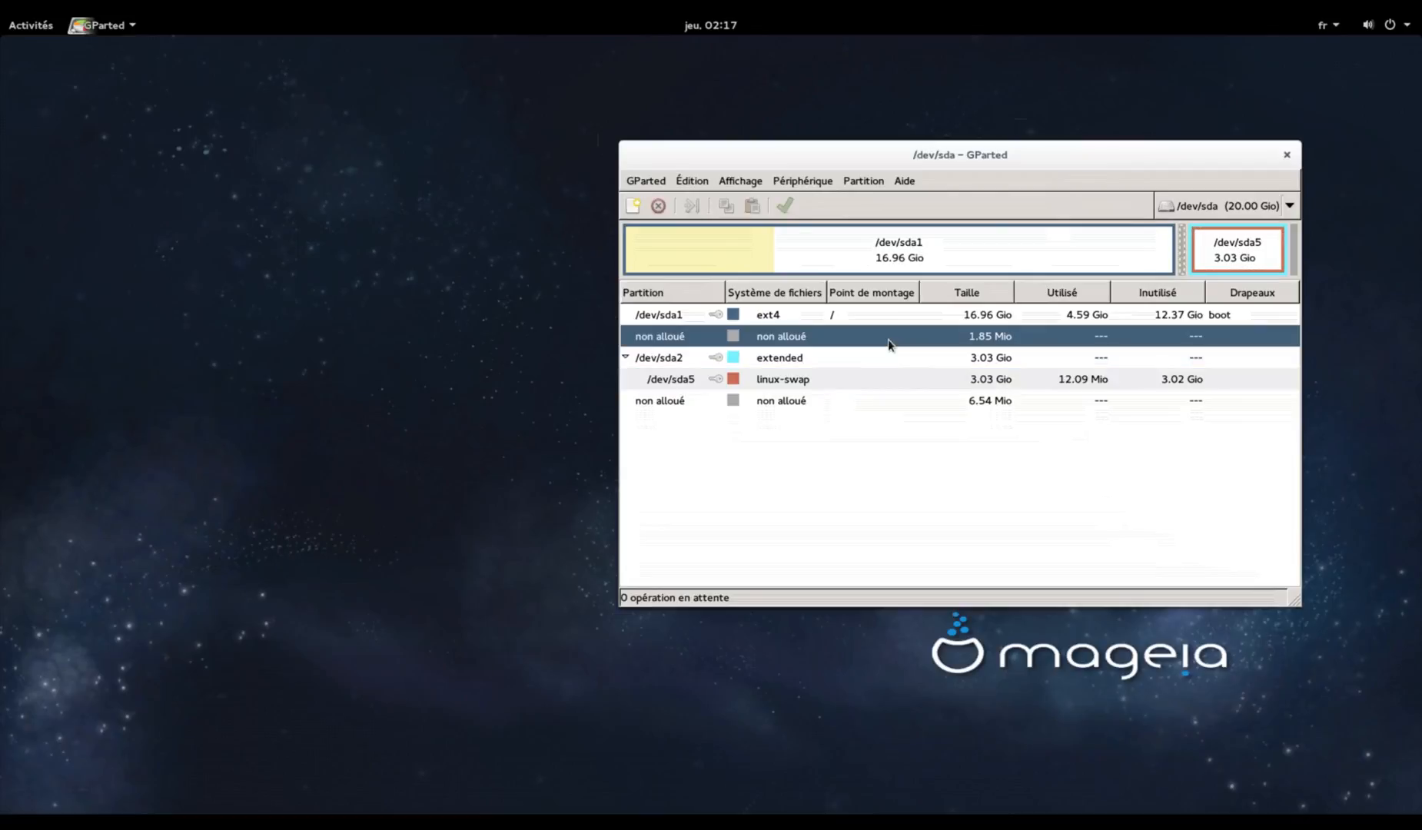
click(890, 399)
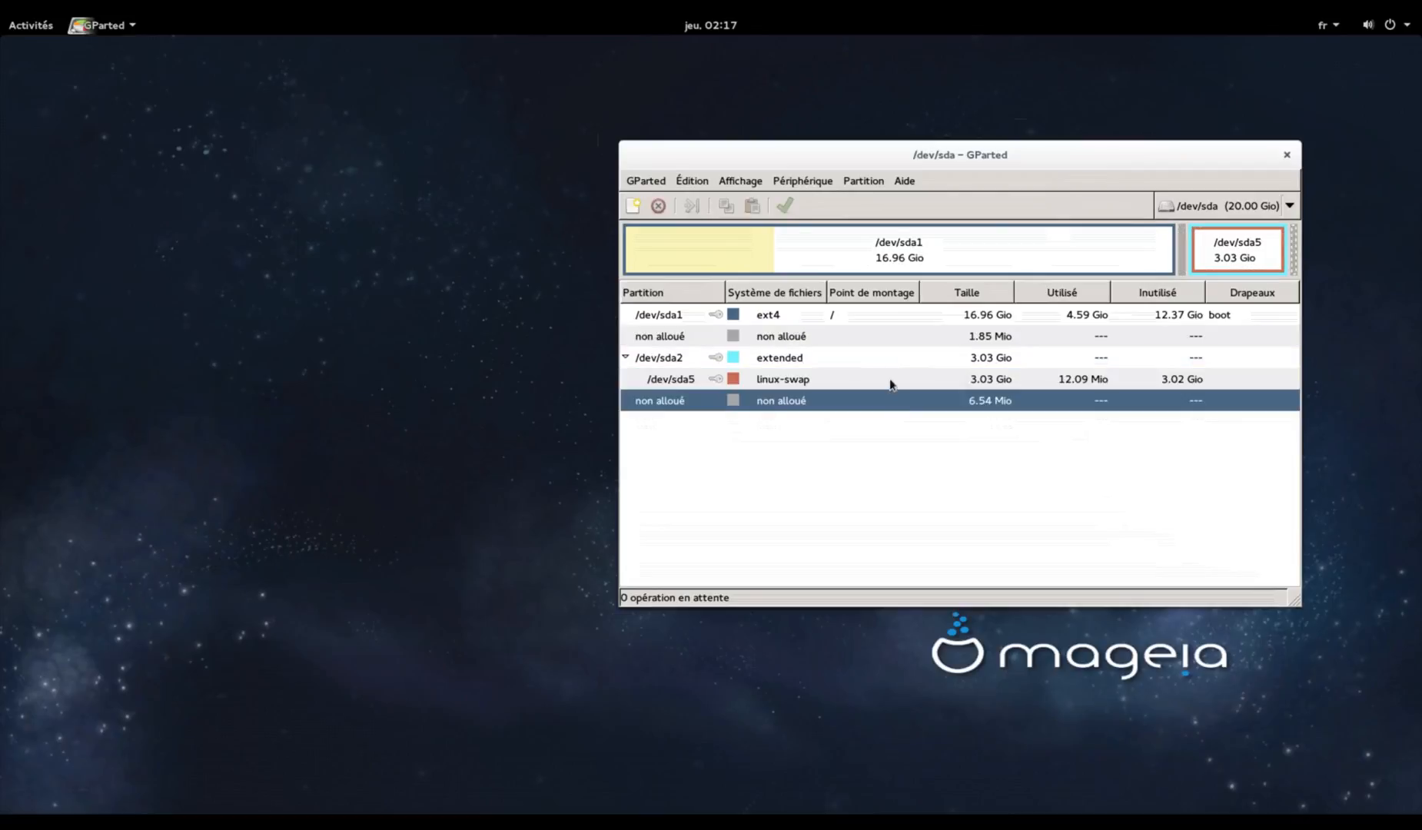
key(Home)
click(820, 380)
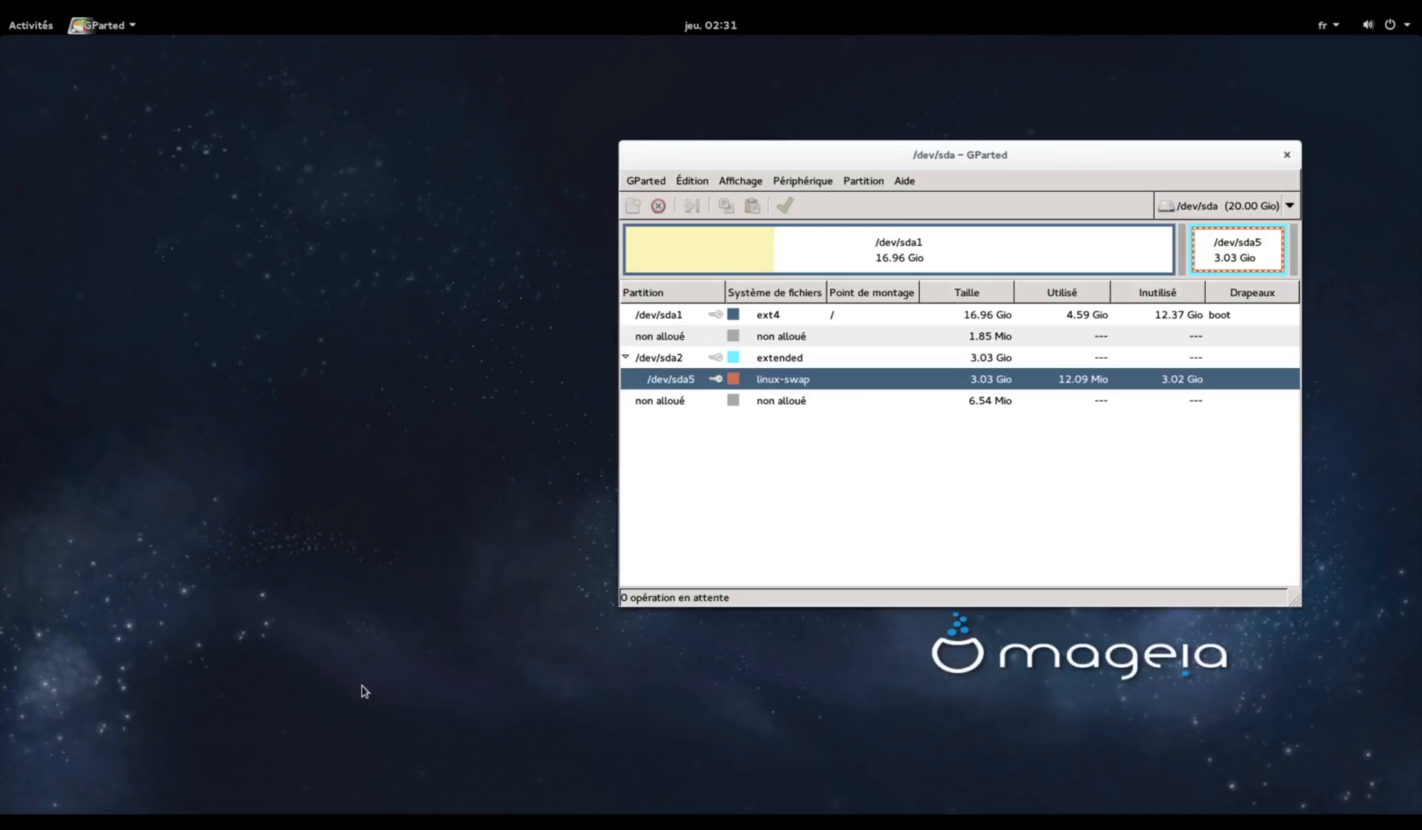
Launch Terminal from page 2 of the applications grid
click(9, 23)
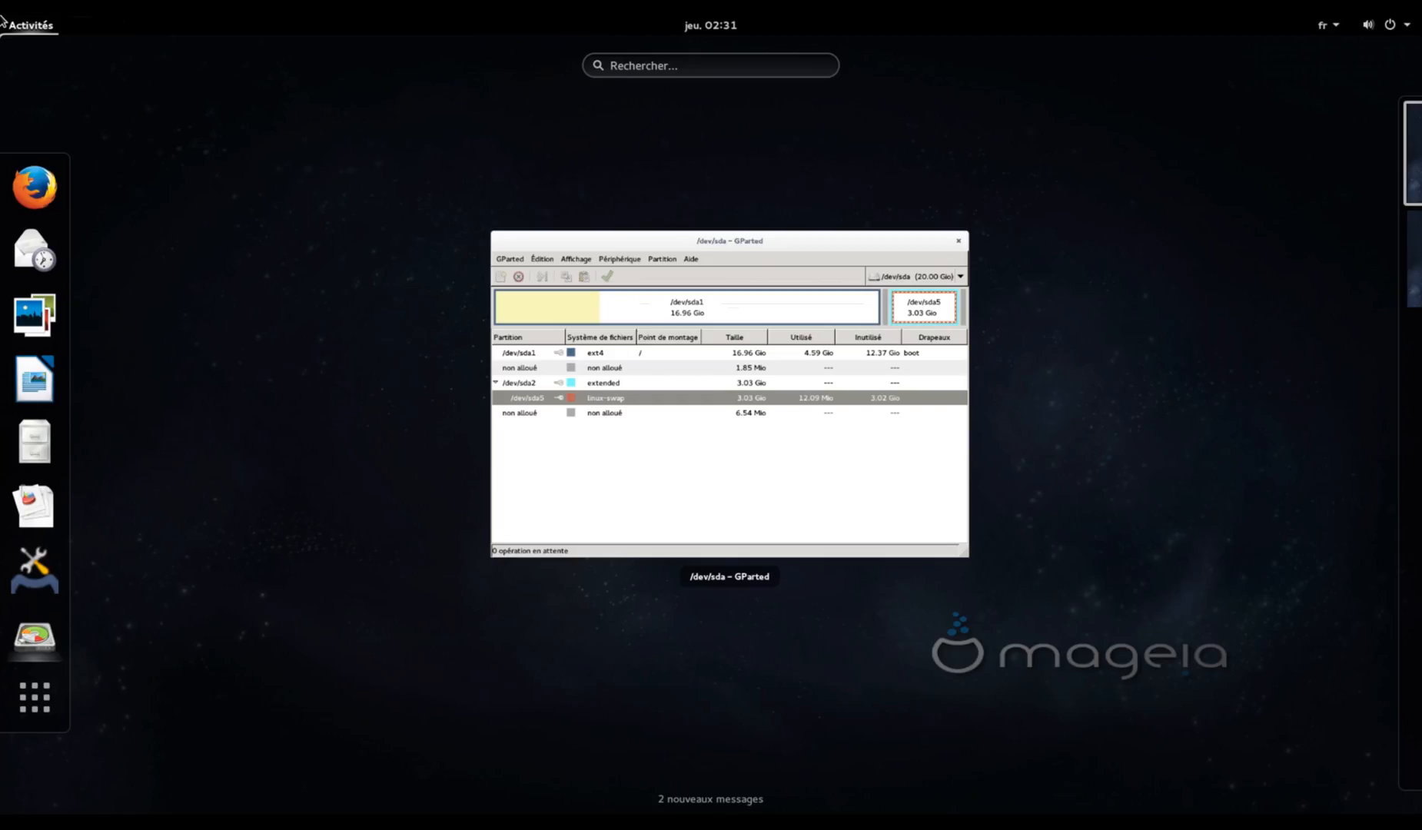
click(21, 721)
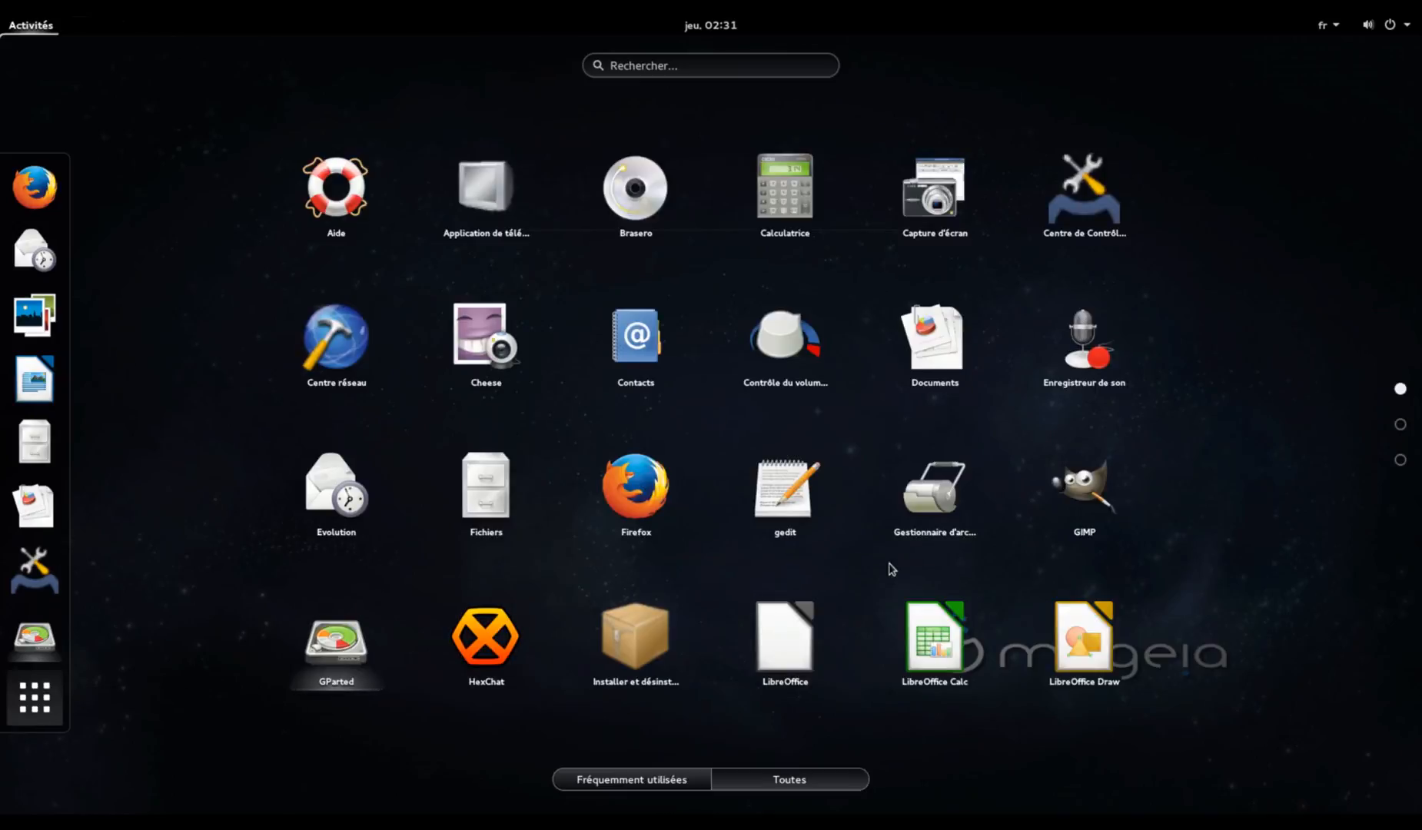
scroll(890, 569, down, 1)
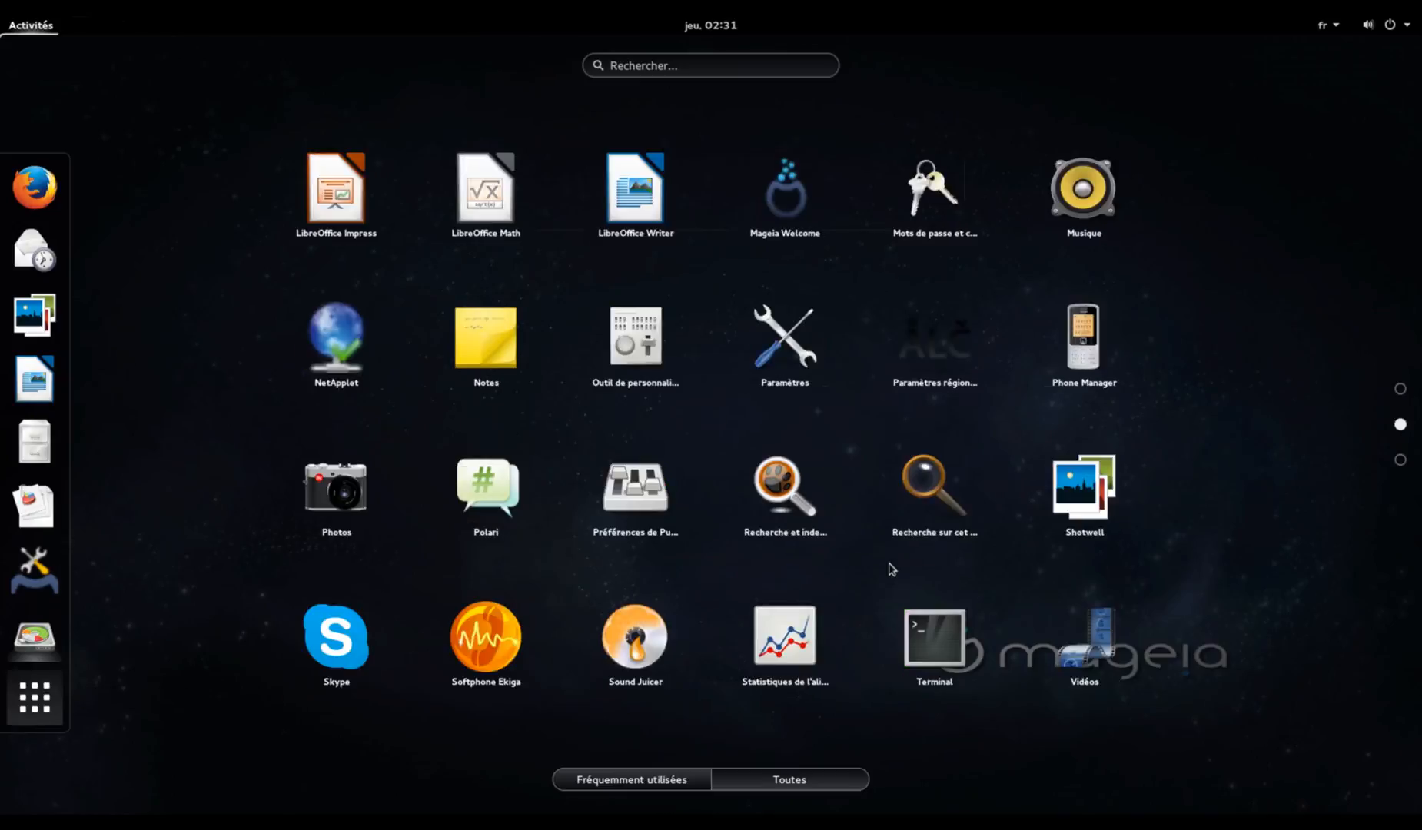
click(931, 626)
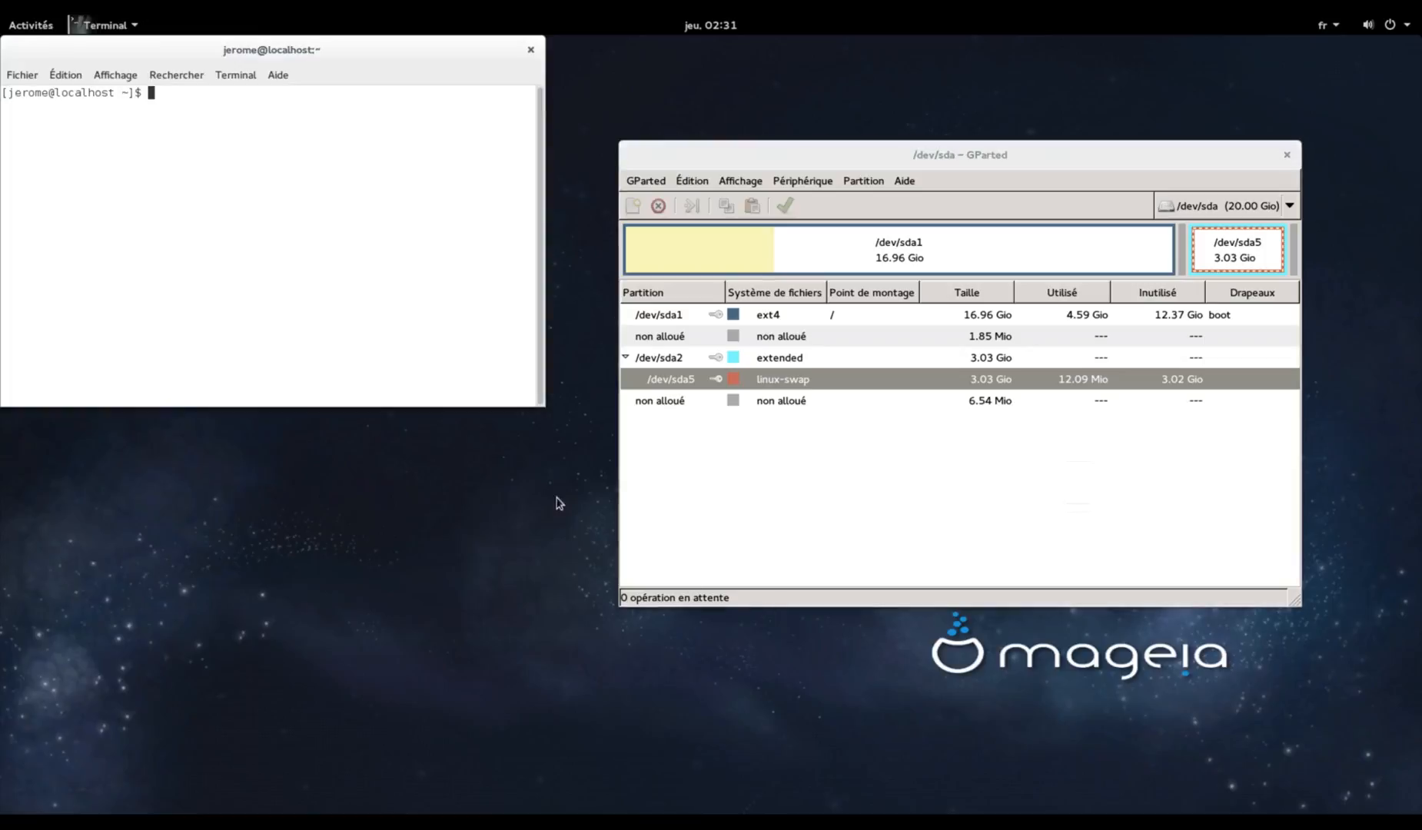
Place a widened Terminal at lower left and a shorter GParted at lower right
drag(341, 45, 407, 285)
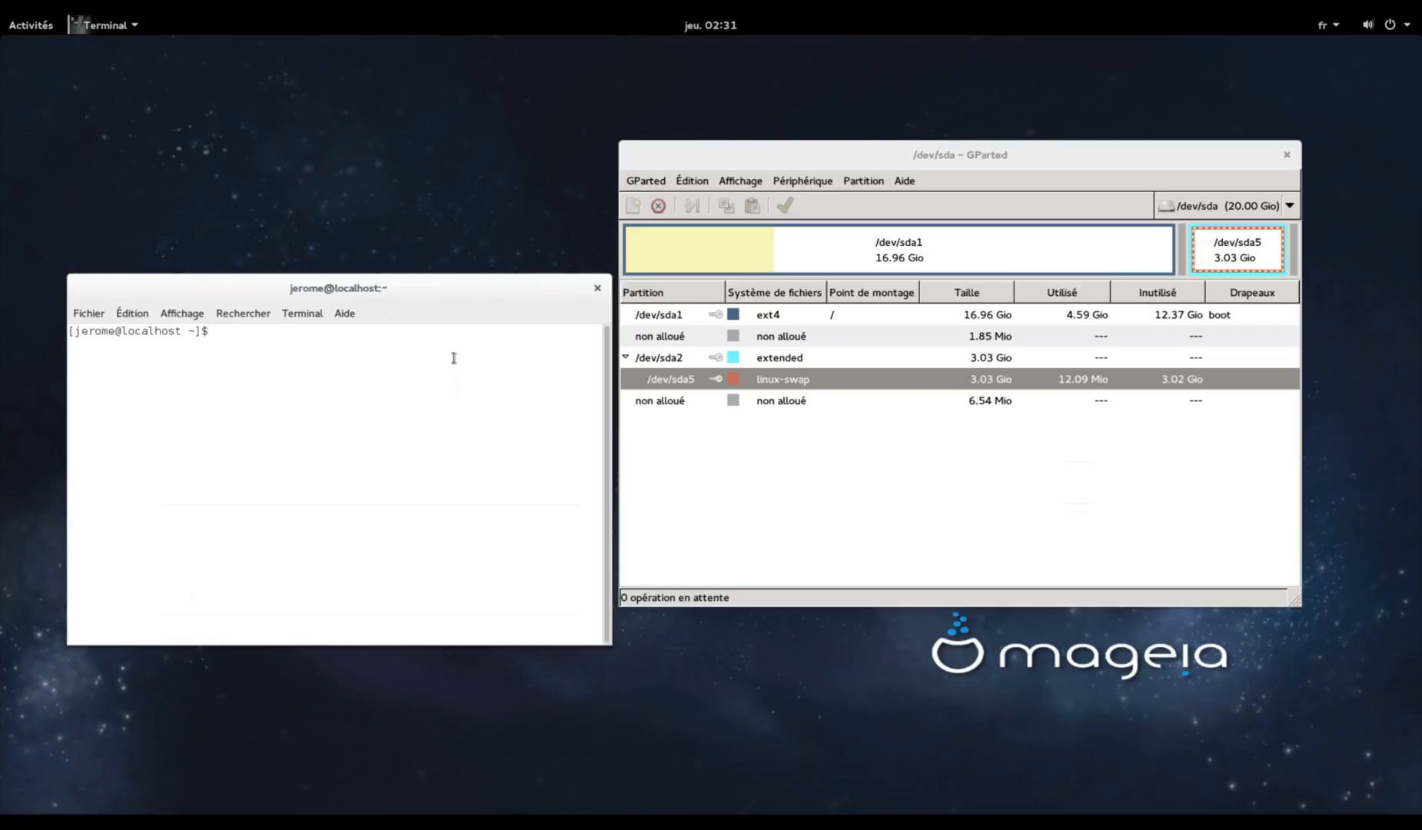
drag(444, 286, 432, 404)
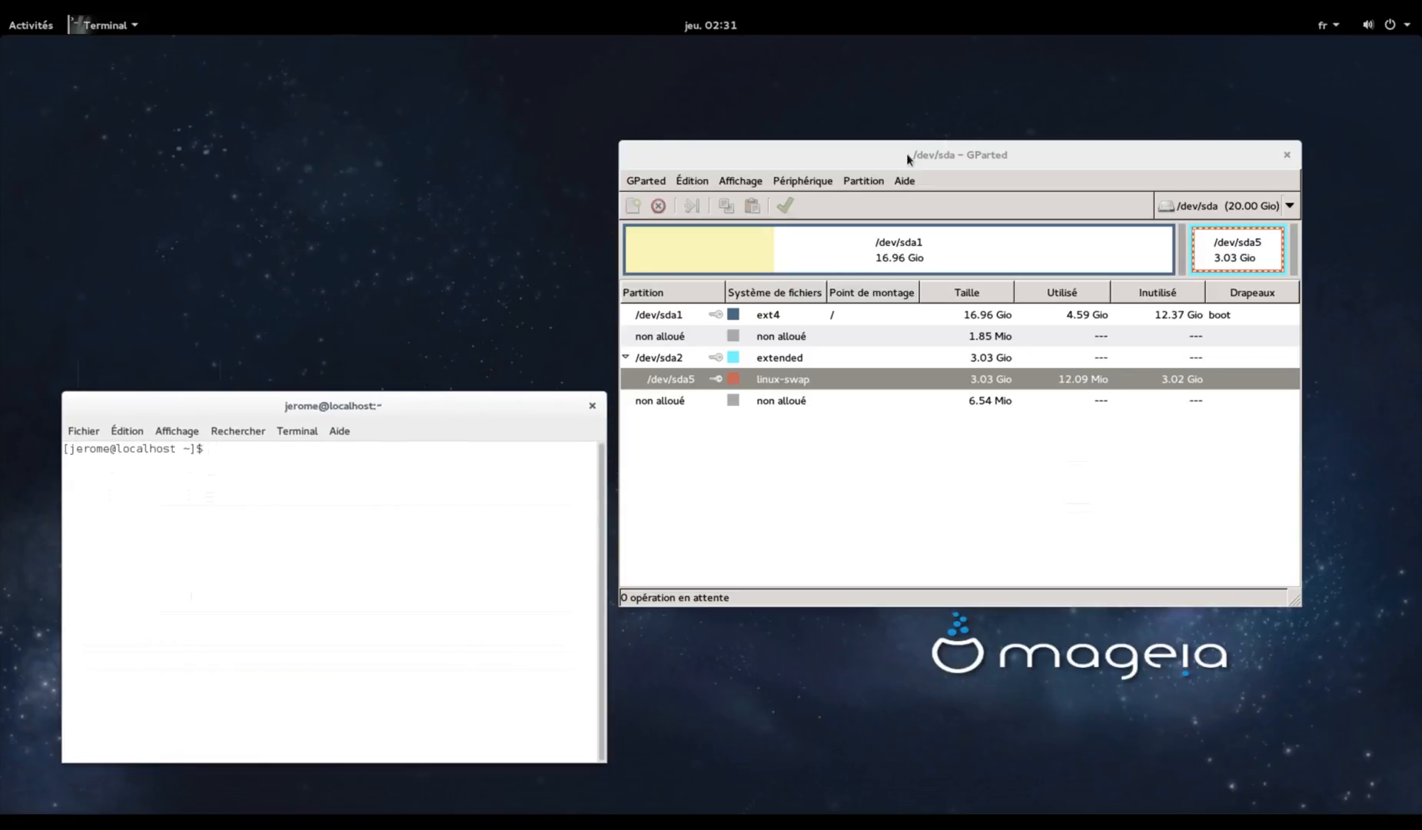
drag(917, 154, 1006, 350)
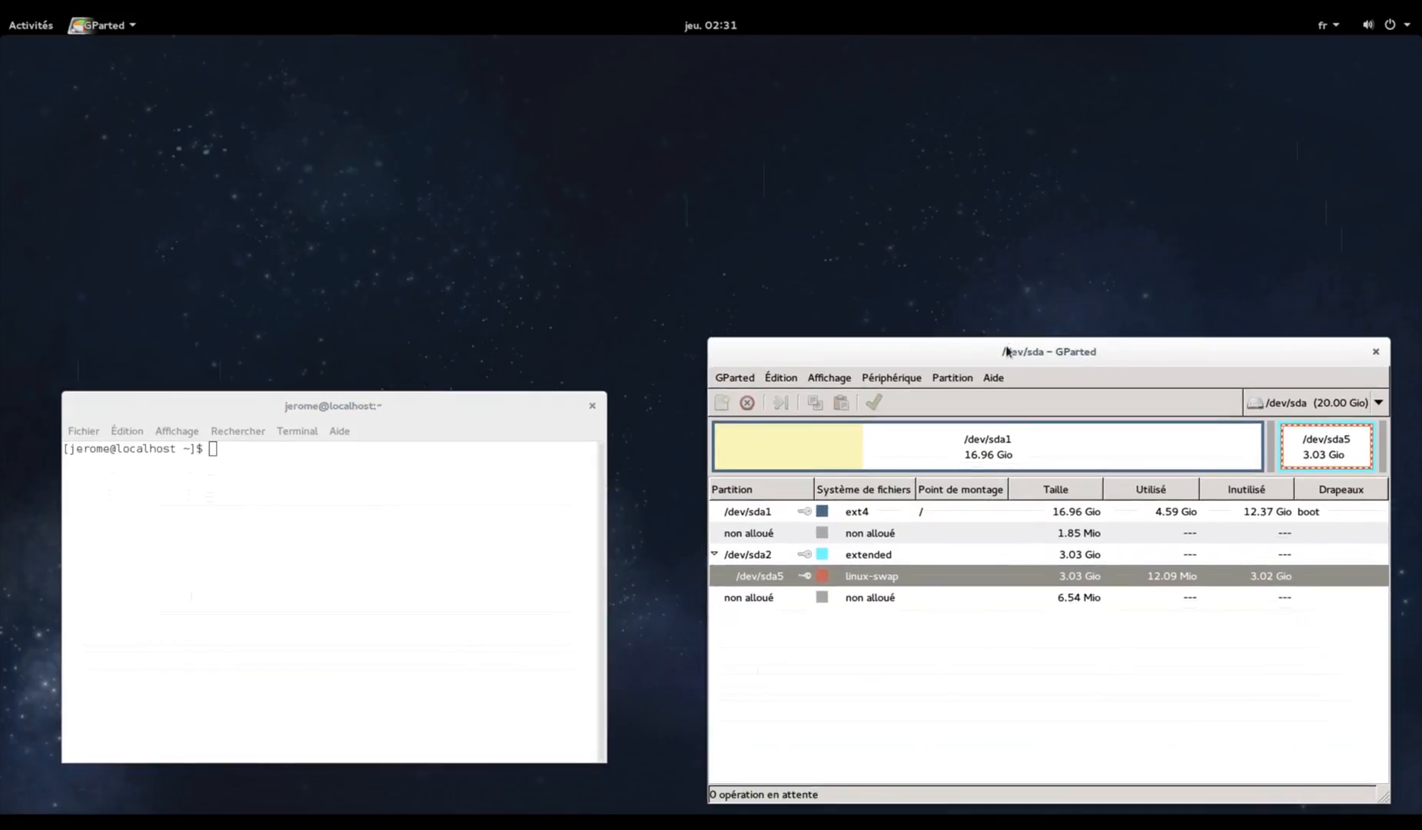
drag(1061, 802, 1069, 653)
drag(1065, 356, 1085, 508)
drag(480, 415, 433, 463)
drag(553, 593, 720, 605)
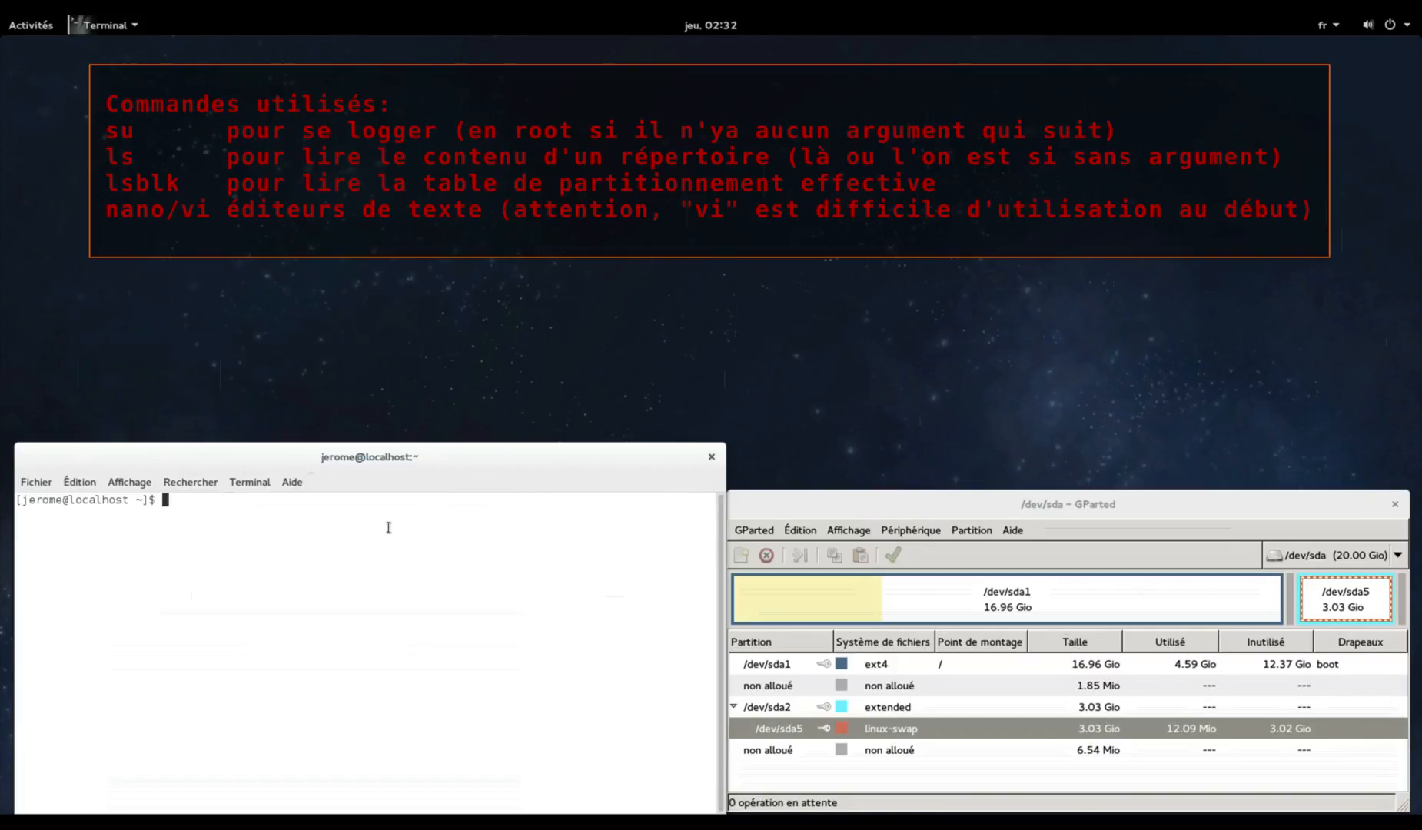
Run su in the terminal to switch the shell to root
text(su)
key(Return)
key(Return)
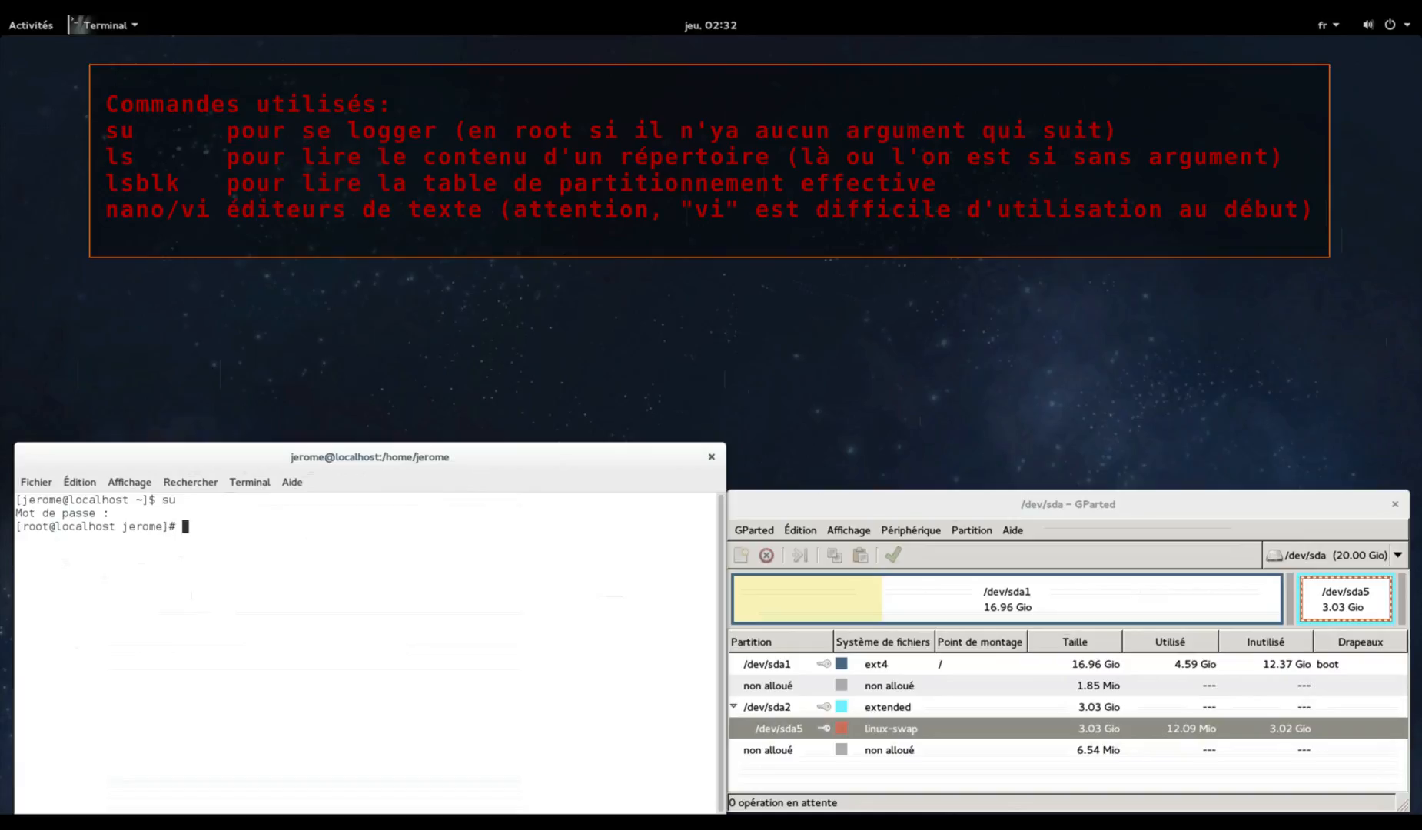
List the home folder with ls and display the swapoff usage help
text(ls)
key(Return)
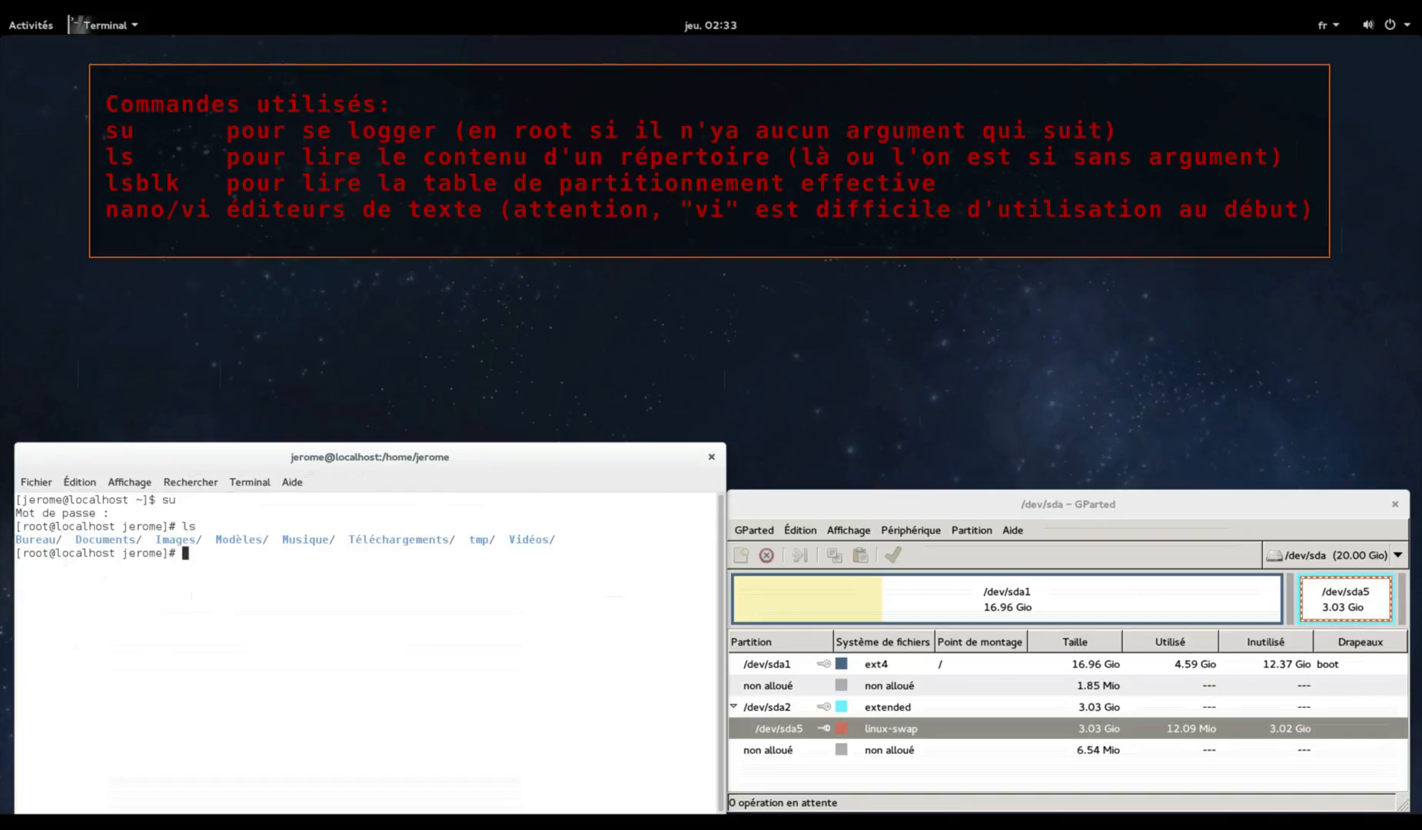
text(swapoff)
key(Return)
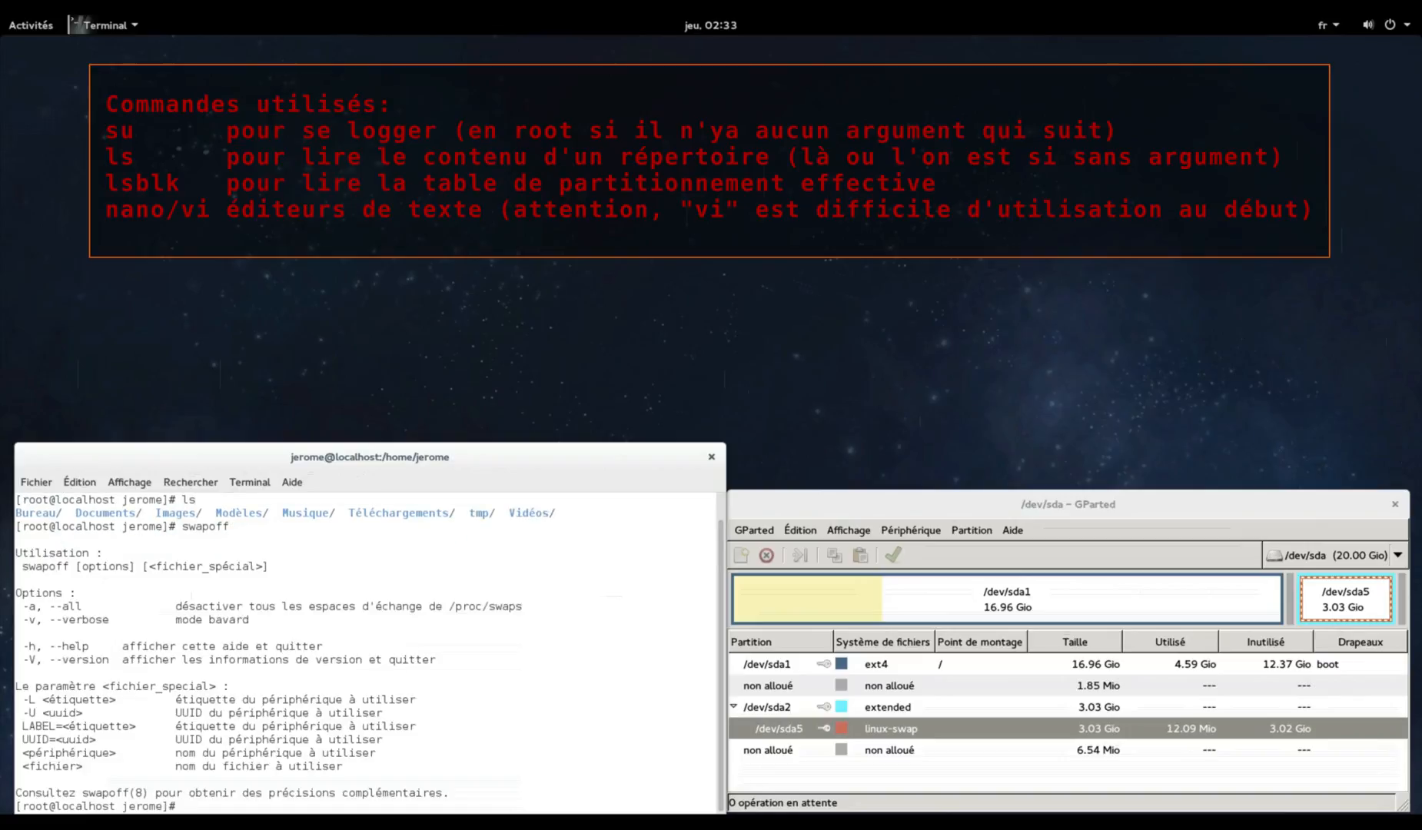
Deactivate all active swap space with swapoff -a
key(Up)
text(-a)
key(Return)
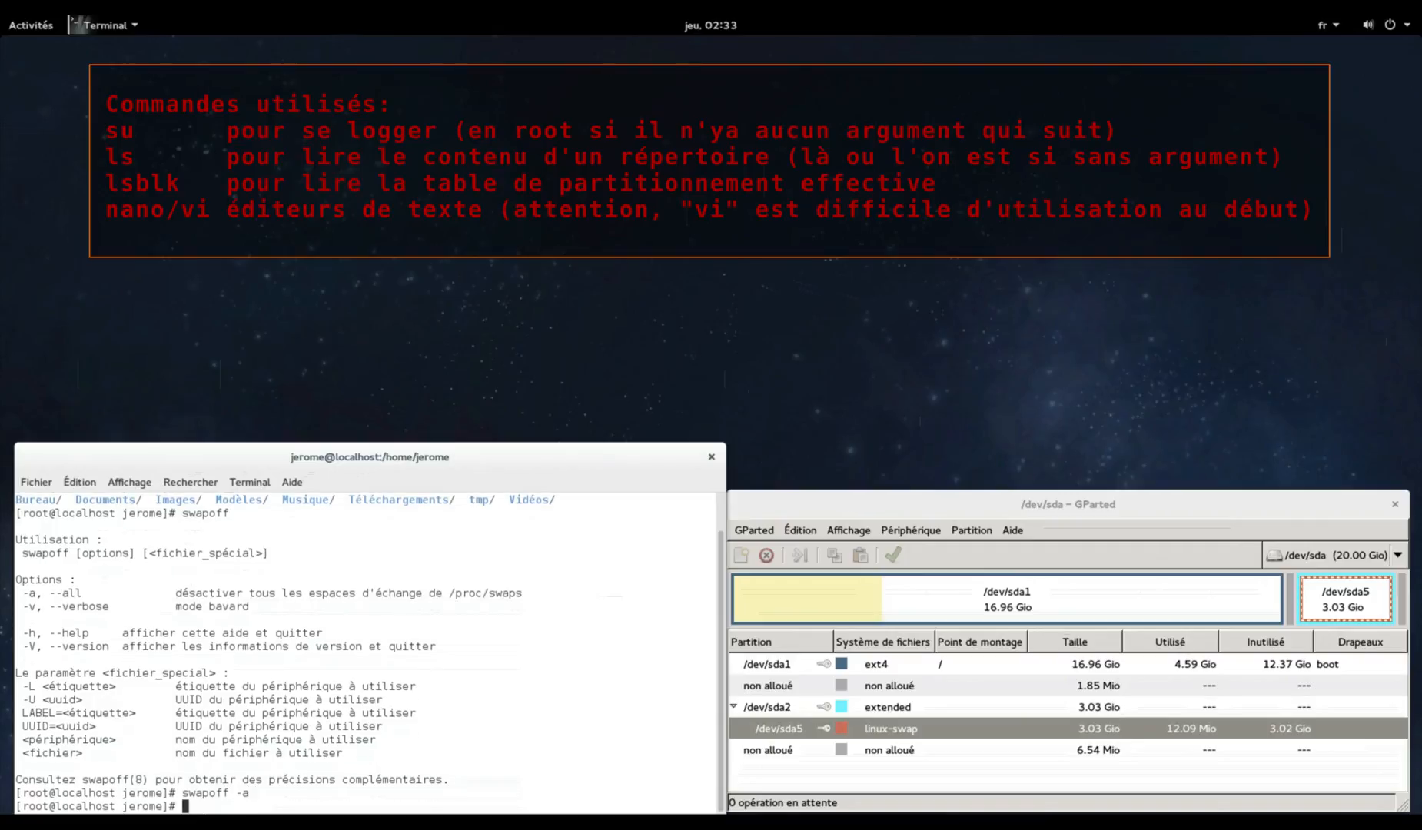
Bring GParted to the front and browse its Partition and Help menus
click(982, 497)
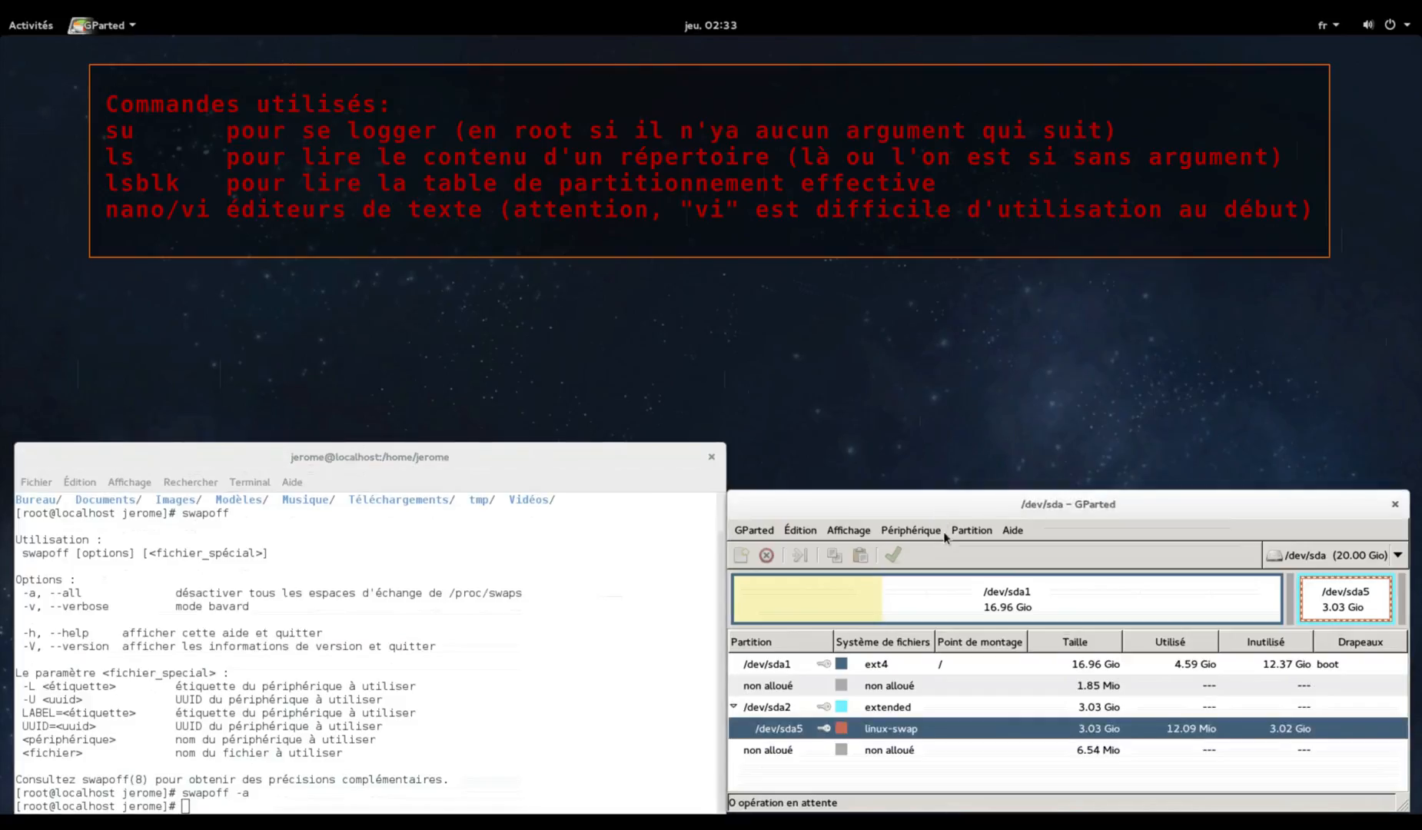
click(971, 532)
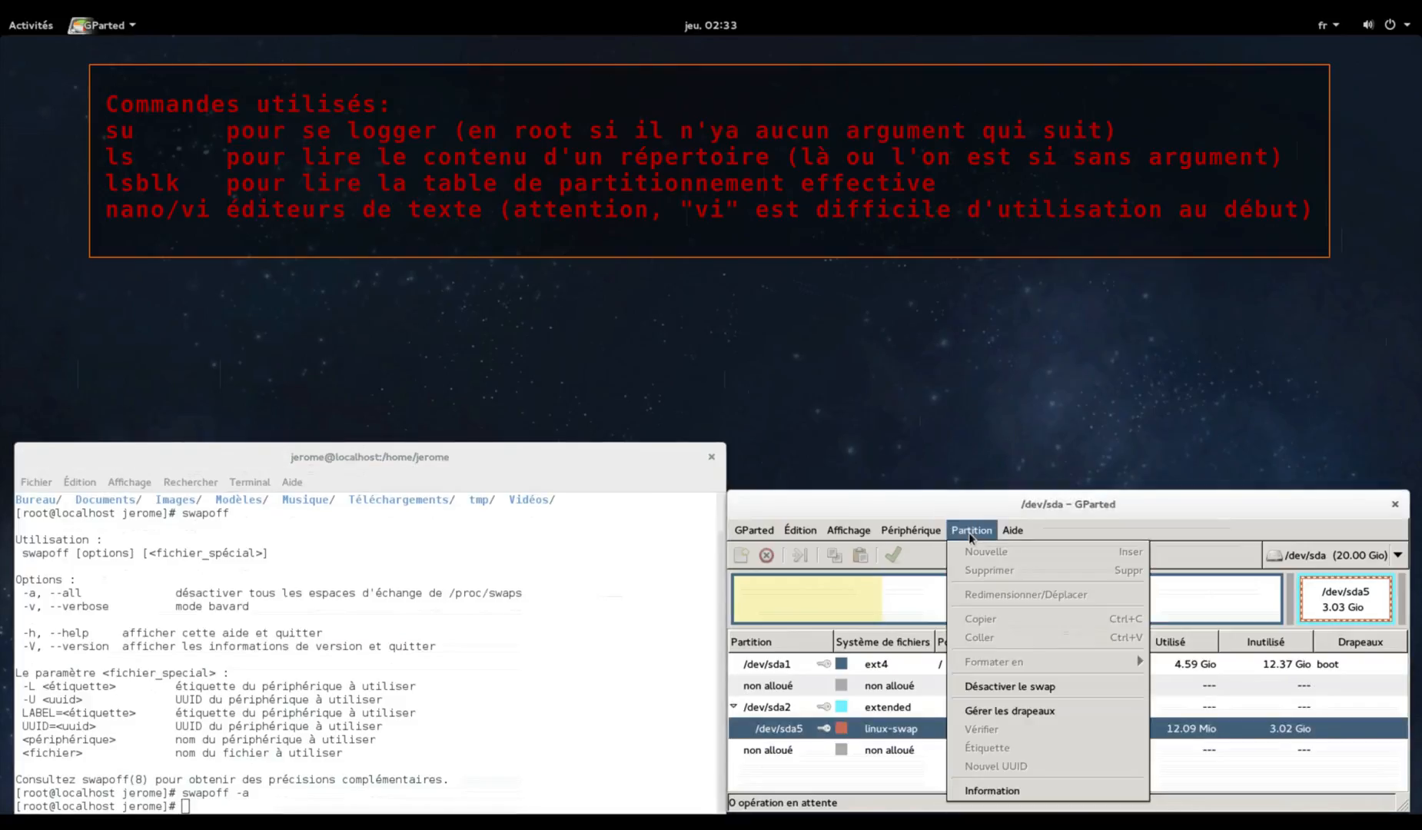
click(969, 532)
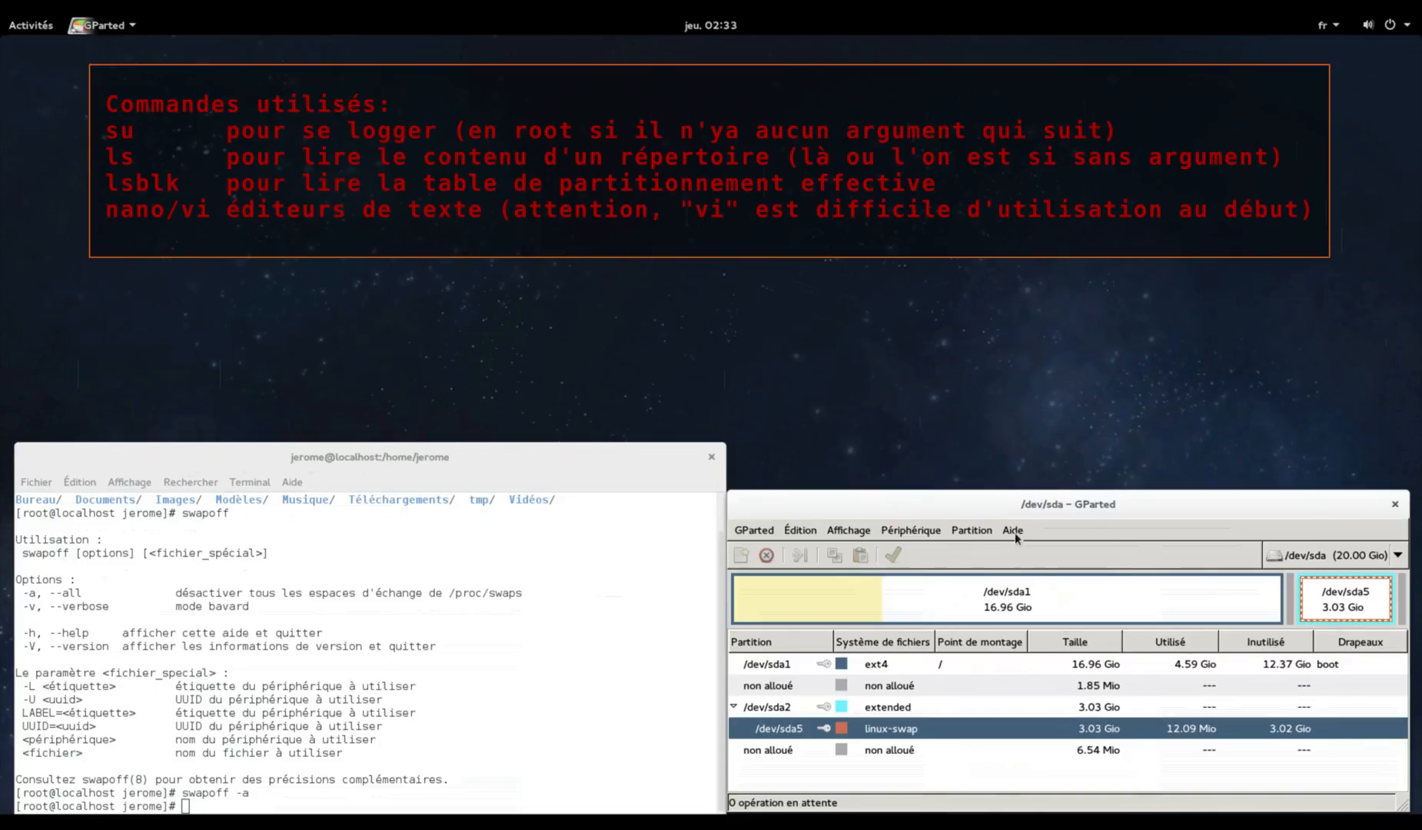
click(1013, 532)
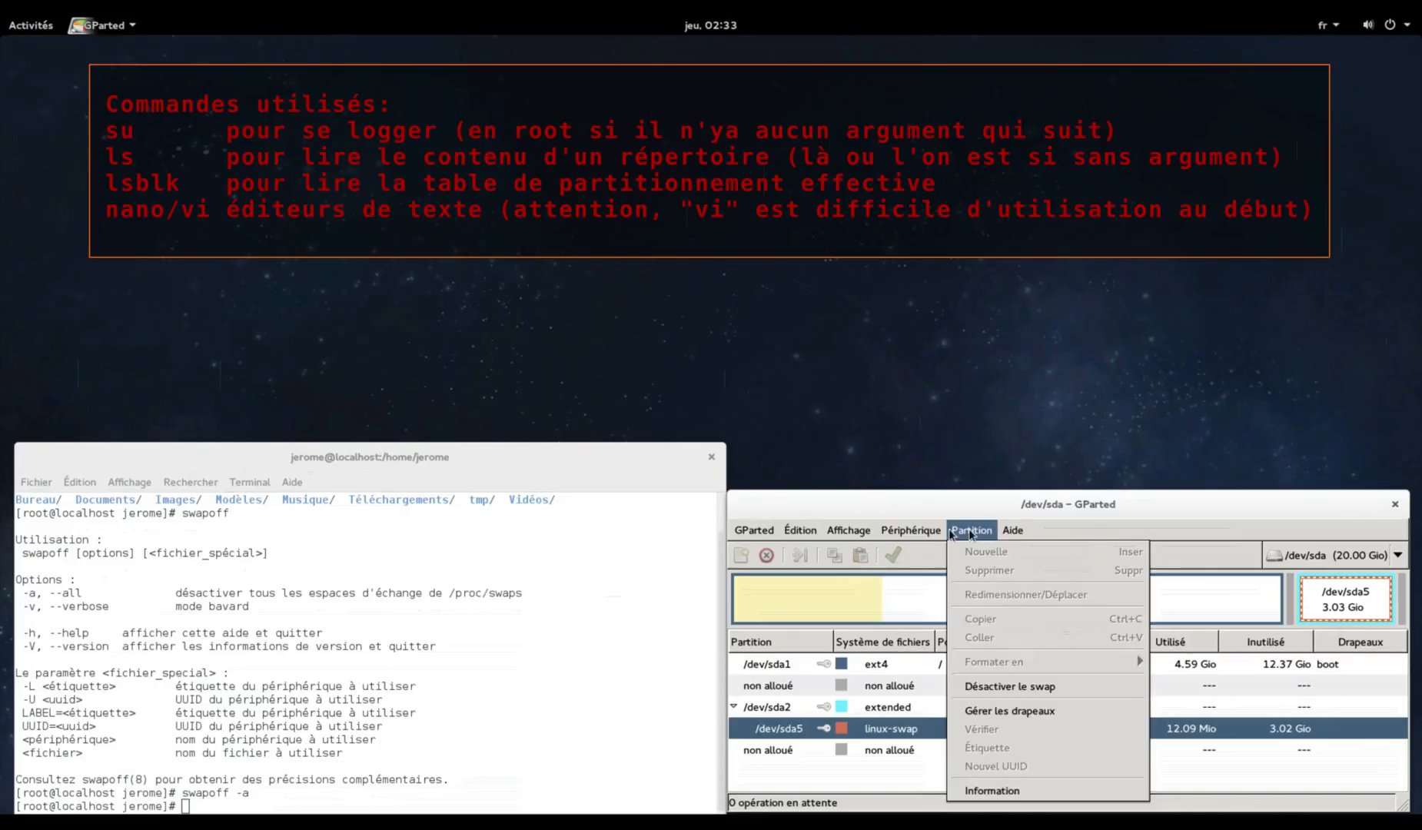
click(914, 533)
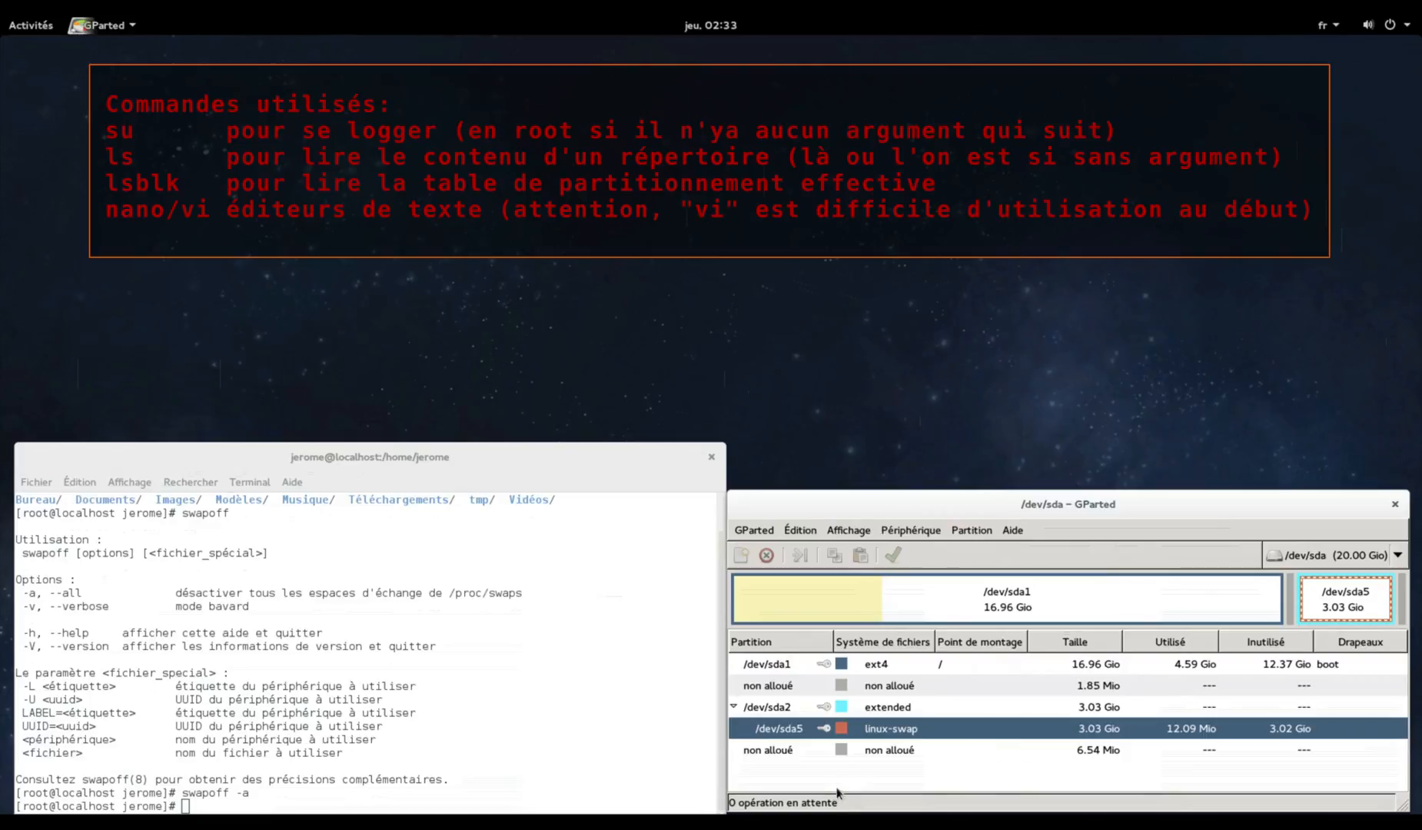
Try to deactivate swap on /dev/sda5 and dismiss the 'Impossible de désactiver le swap' error
right_click(825, 731)
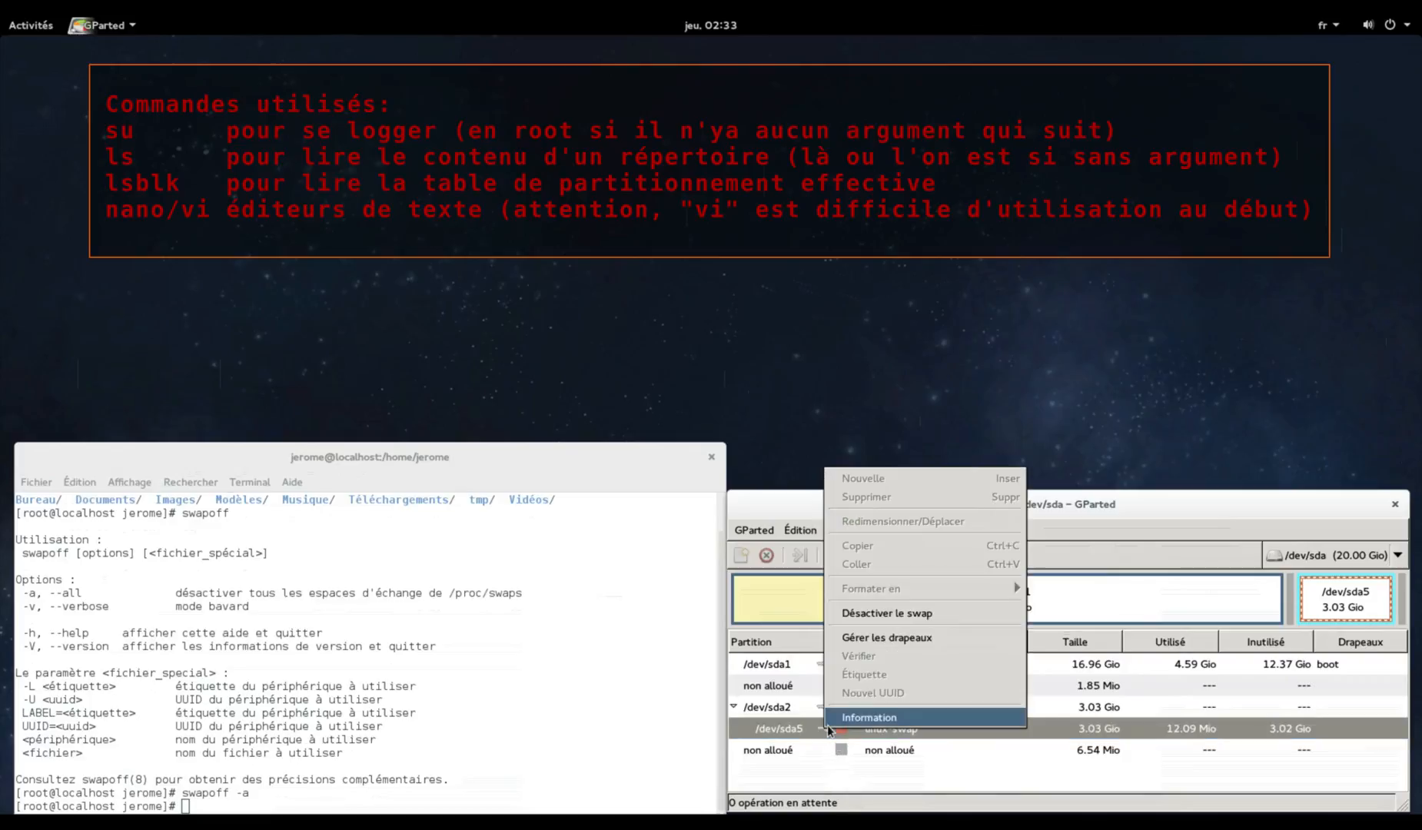
click(942, 615)
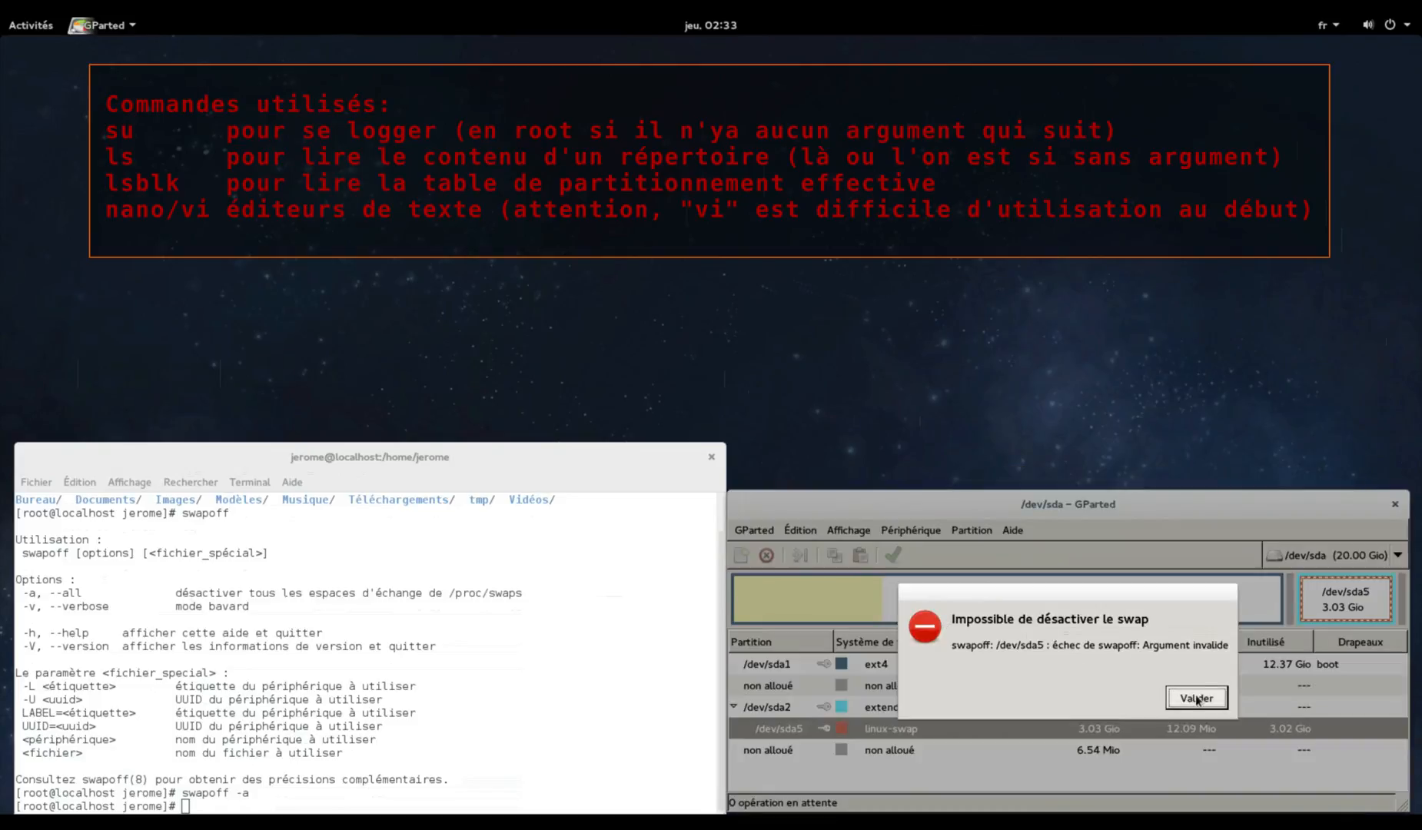
click(1197, 698)
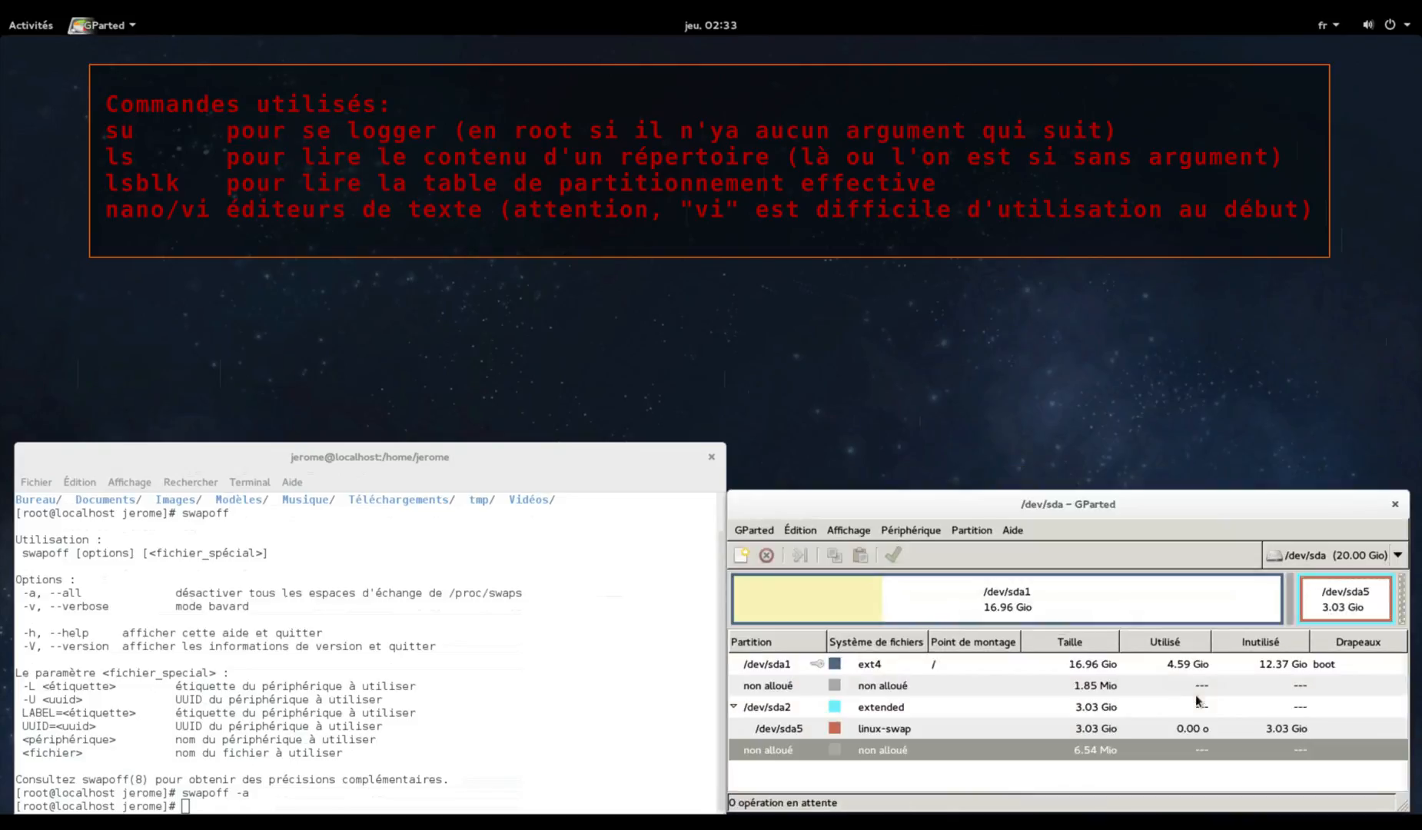
Queue deletion of the /dev/sda5 linux-swap partition
click(879, 734)
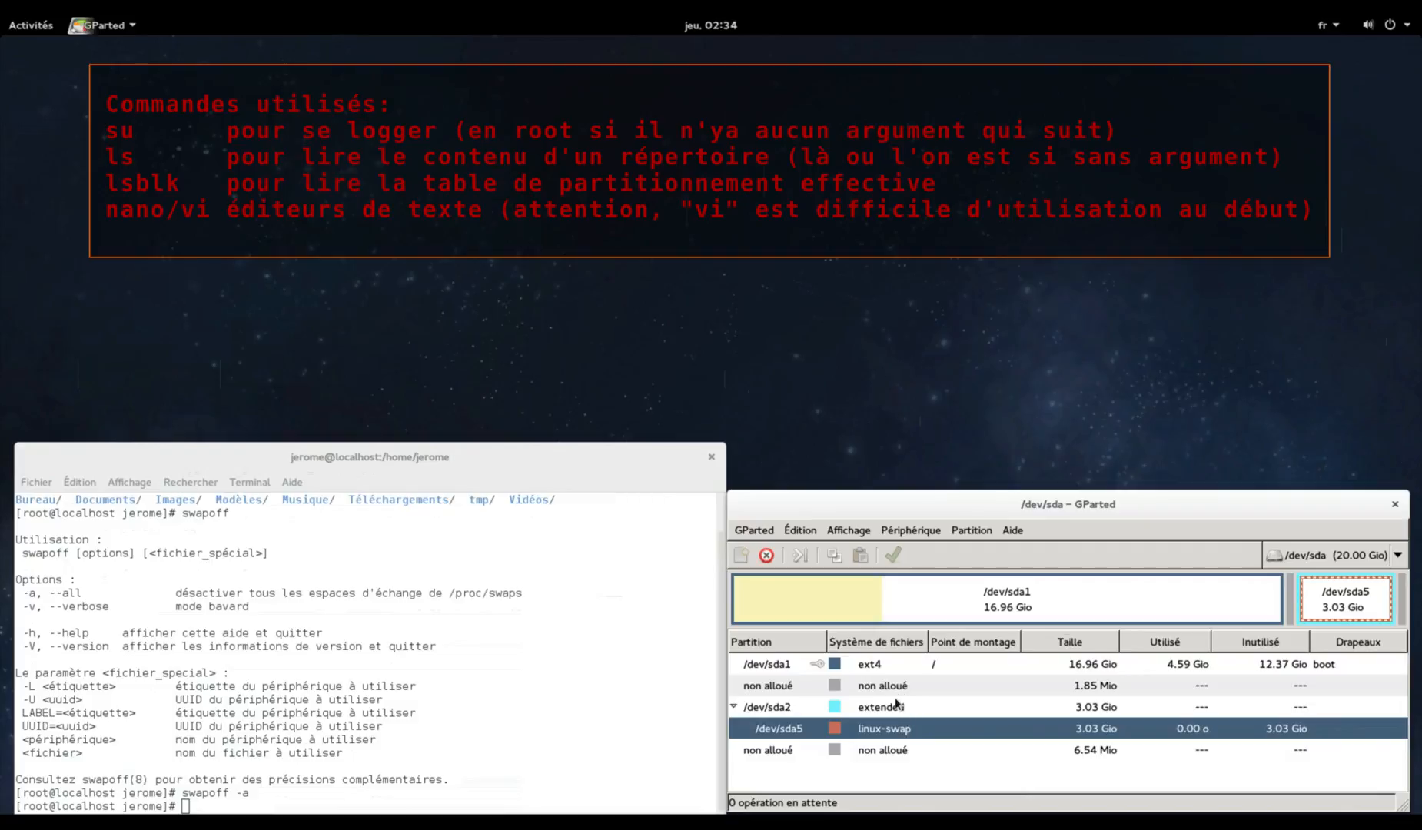
right_click(898, 731)
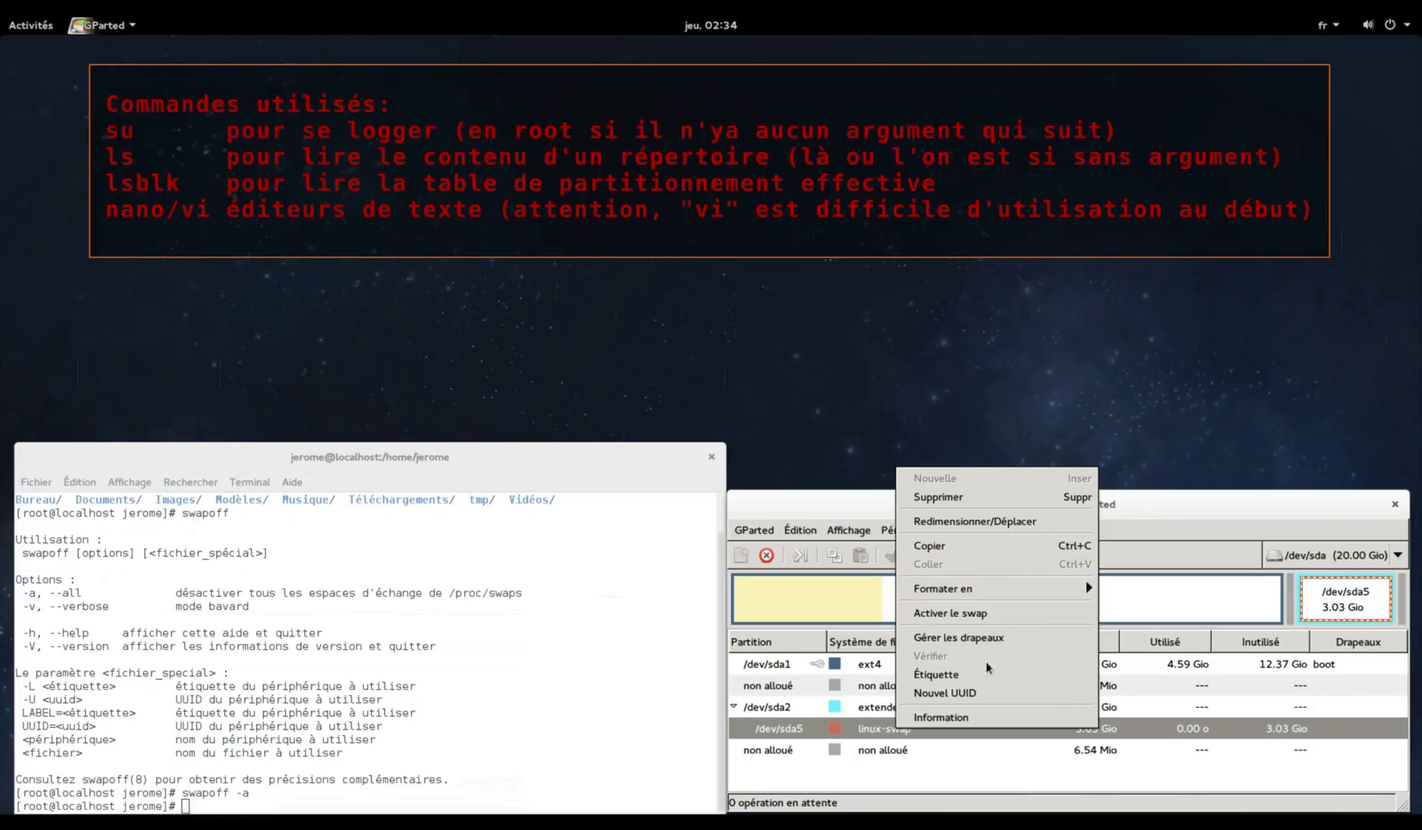
click(966, 500)
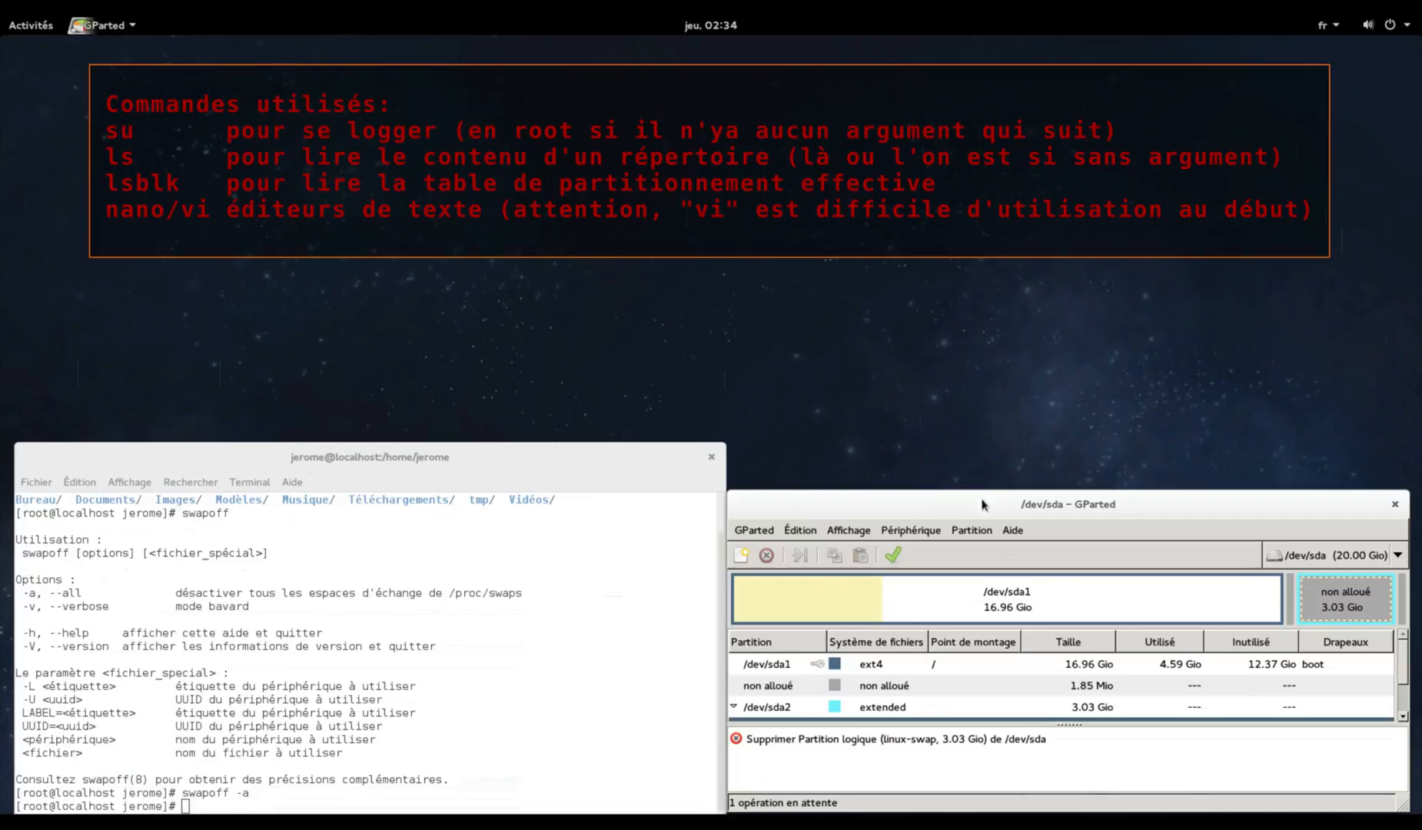
Enlarge the GParted window and queue deletion of the /dev/sda2 extended partition
drag(984, 493, 990, 443)
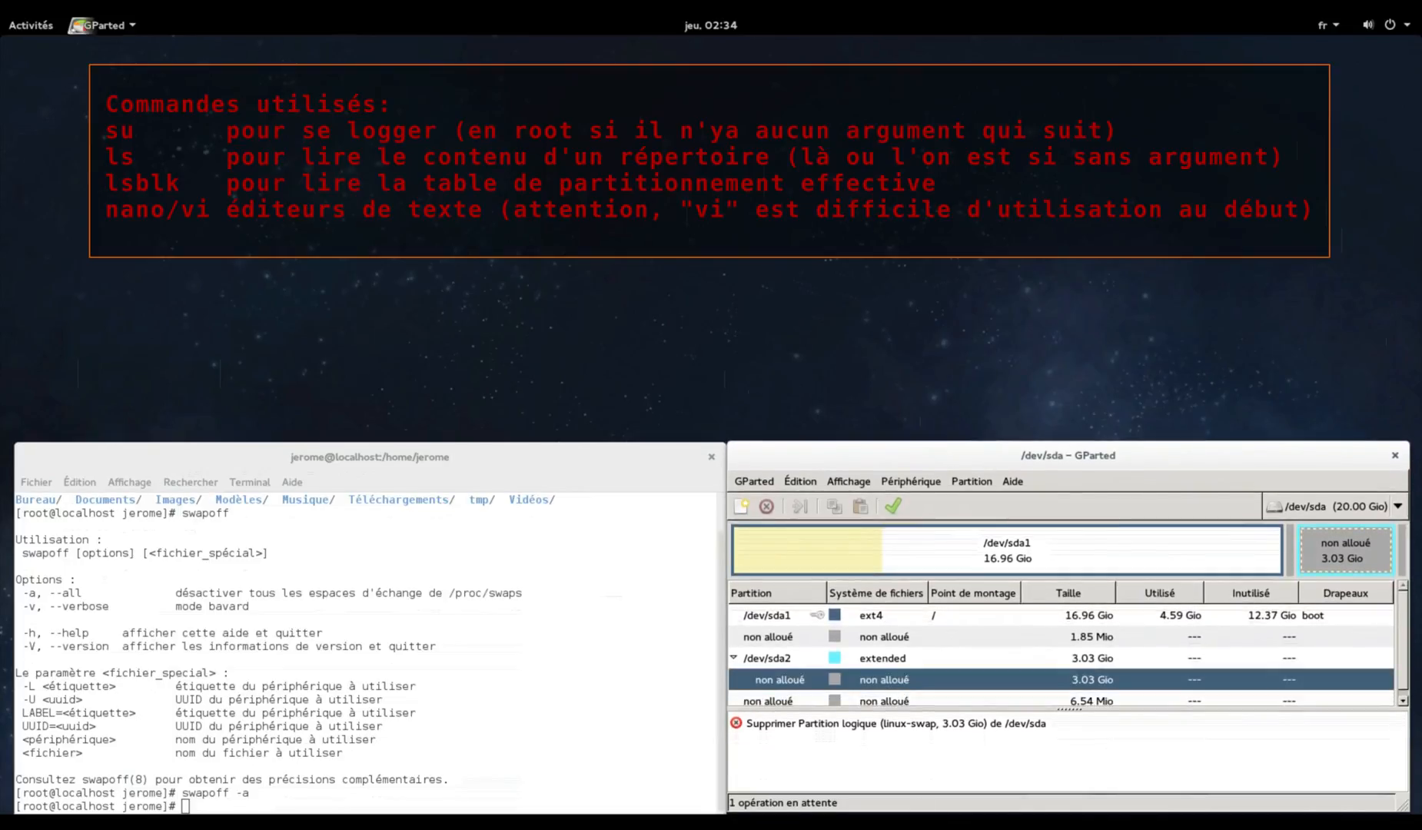
drag(1041, 709, 1043, 728)
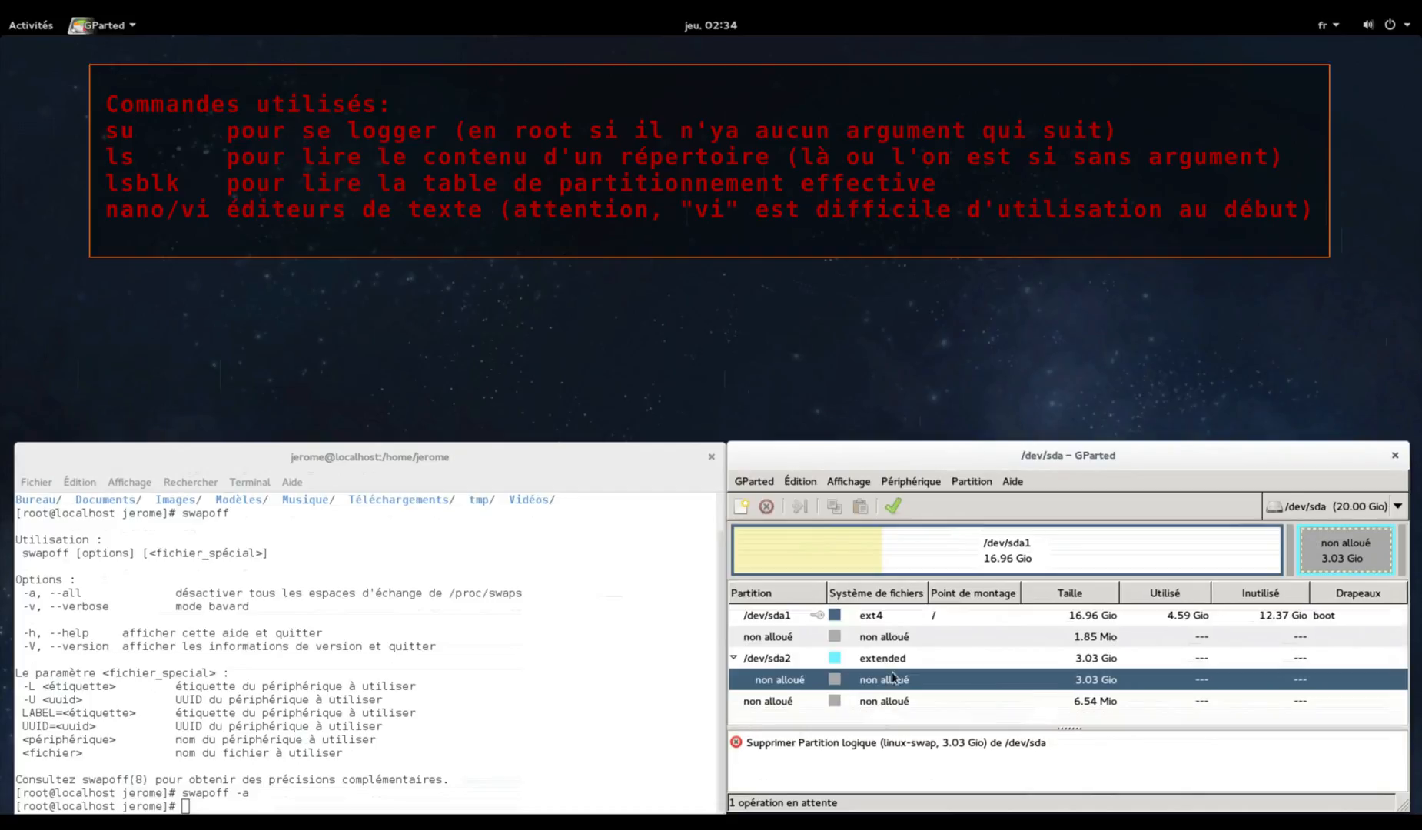
click(820, 658)
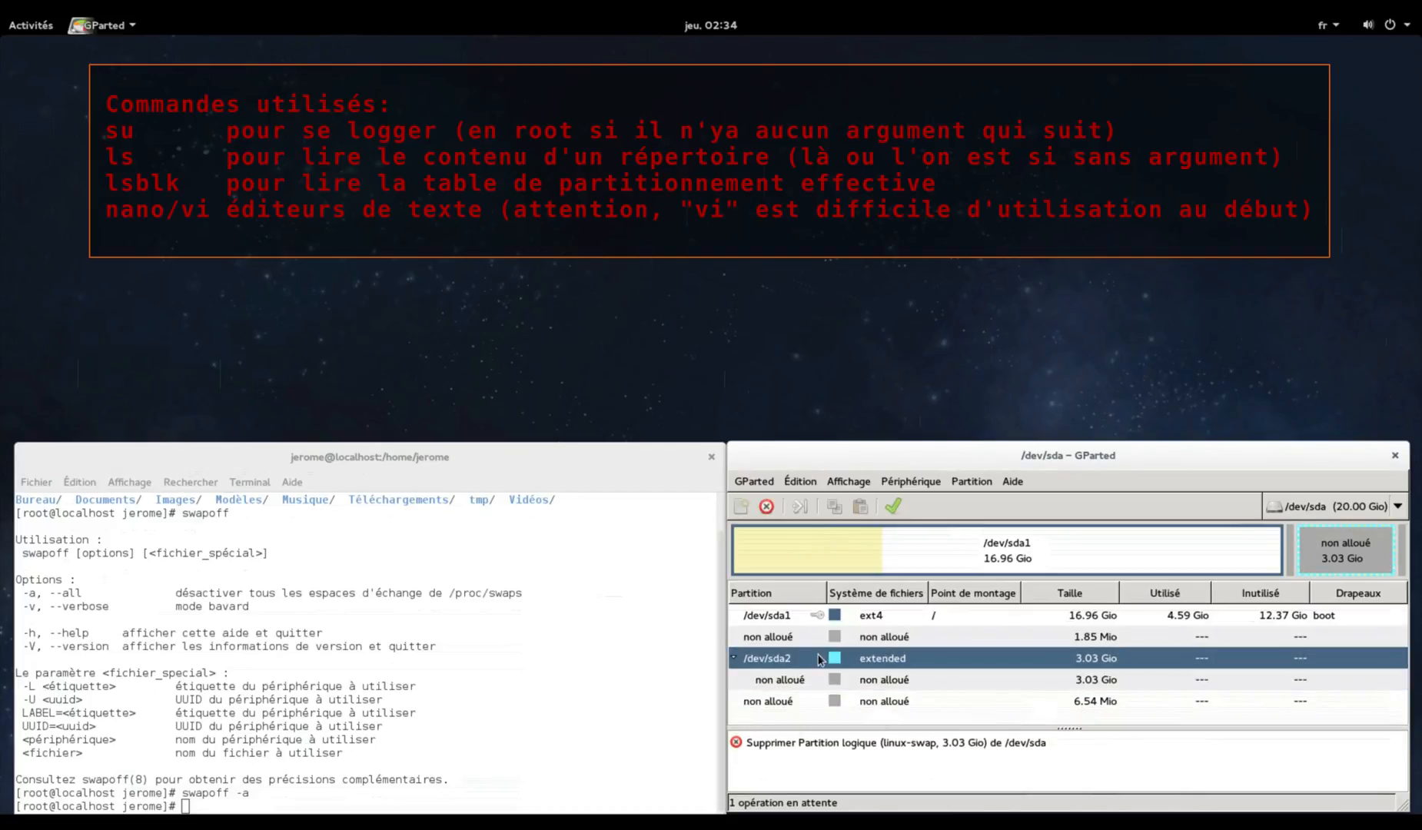
right_click(820, 658)
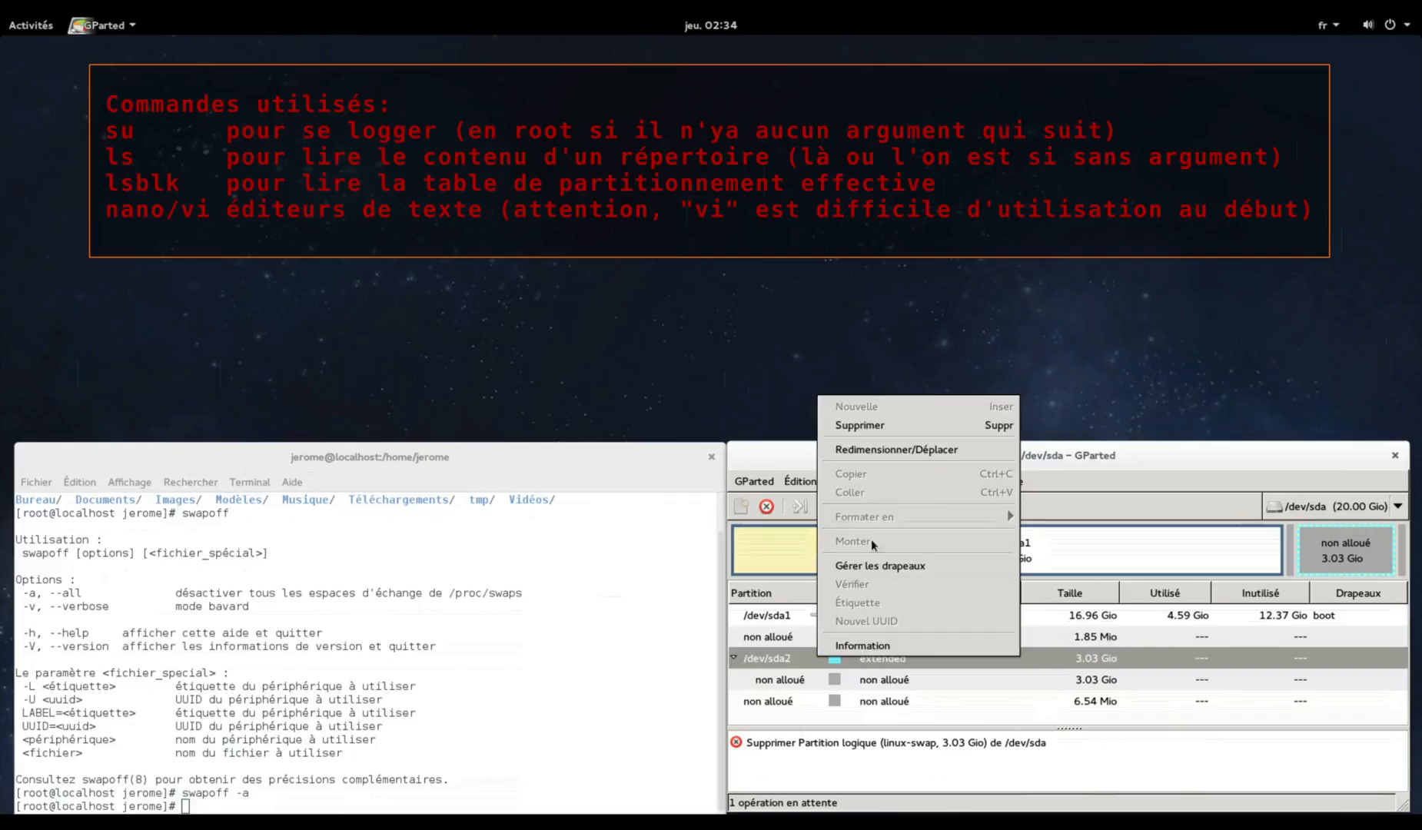
click(921, 427)
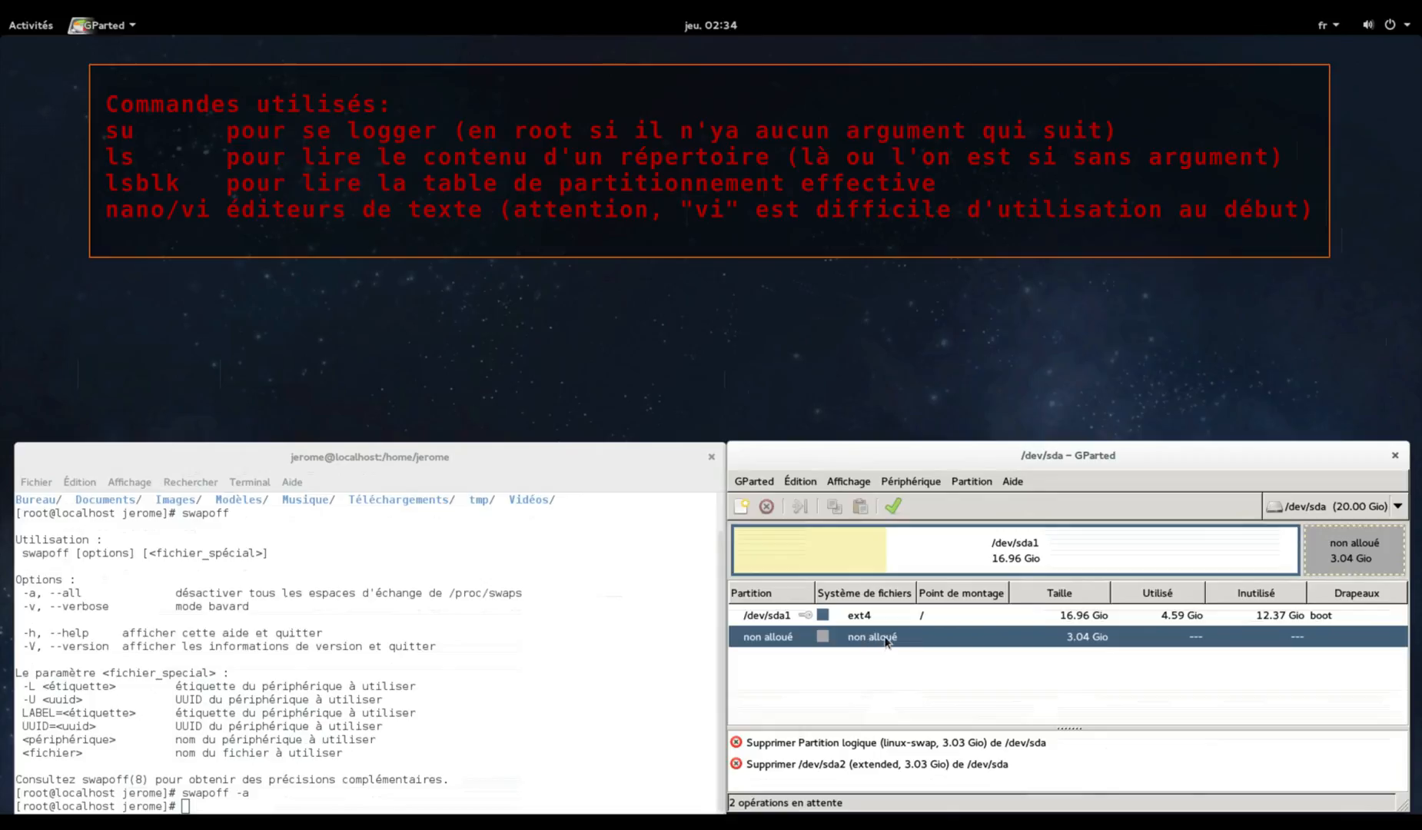
Add a new primary linux-swap partition spanning the 3.04 Gio of unallocated space
right_click(887, 642)
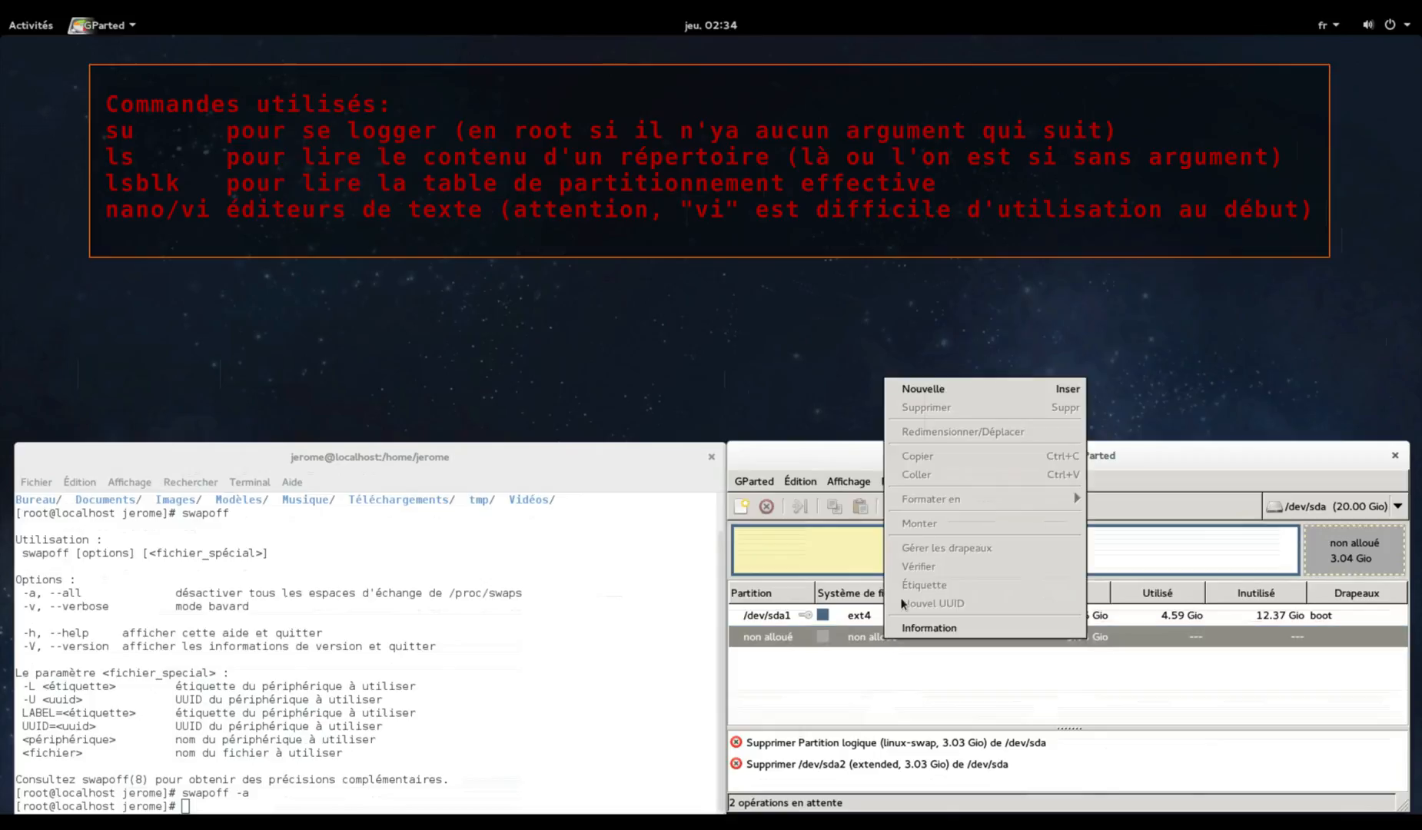
click(1049, 390)
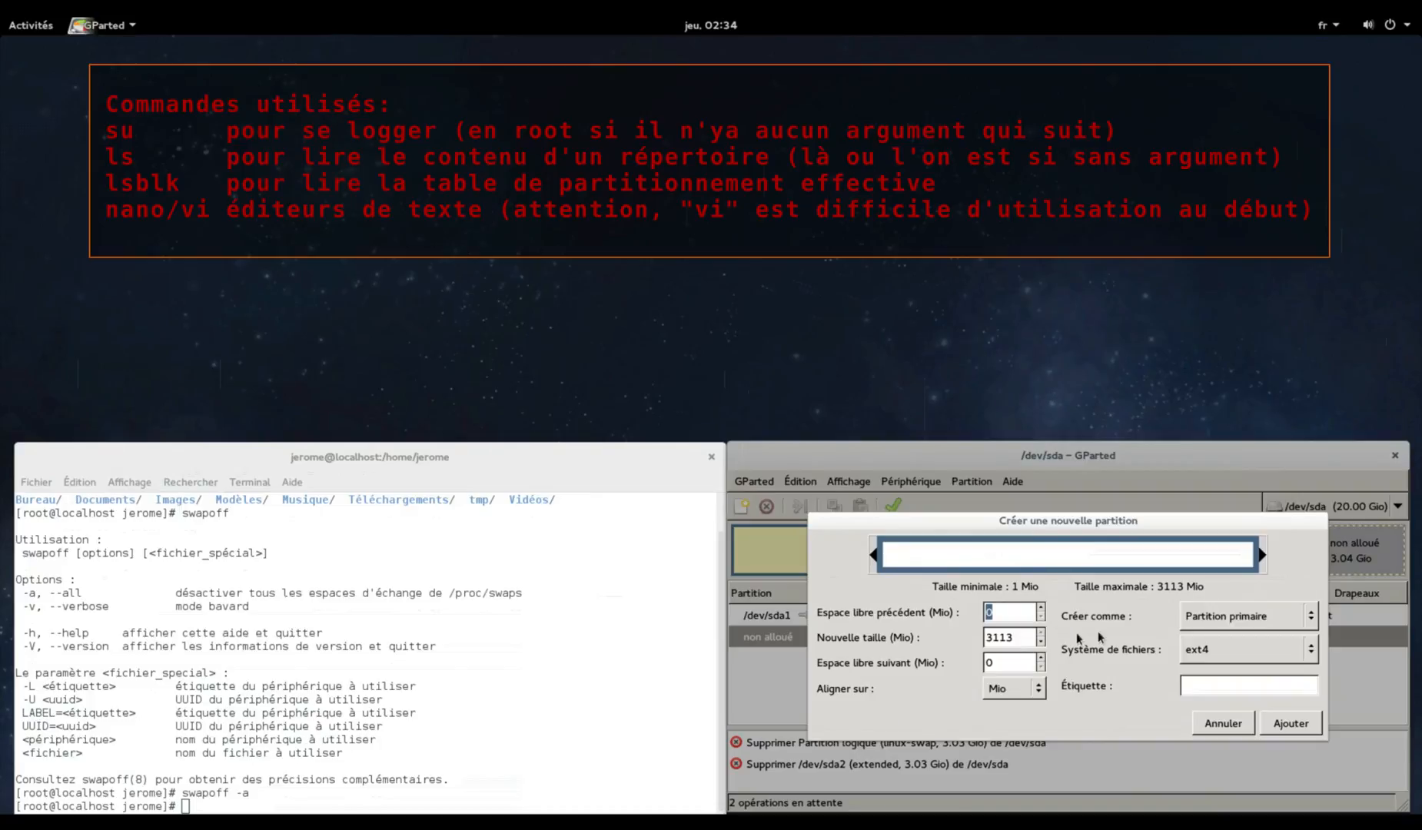
click(1211, 625)
click(1214, 654)
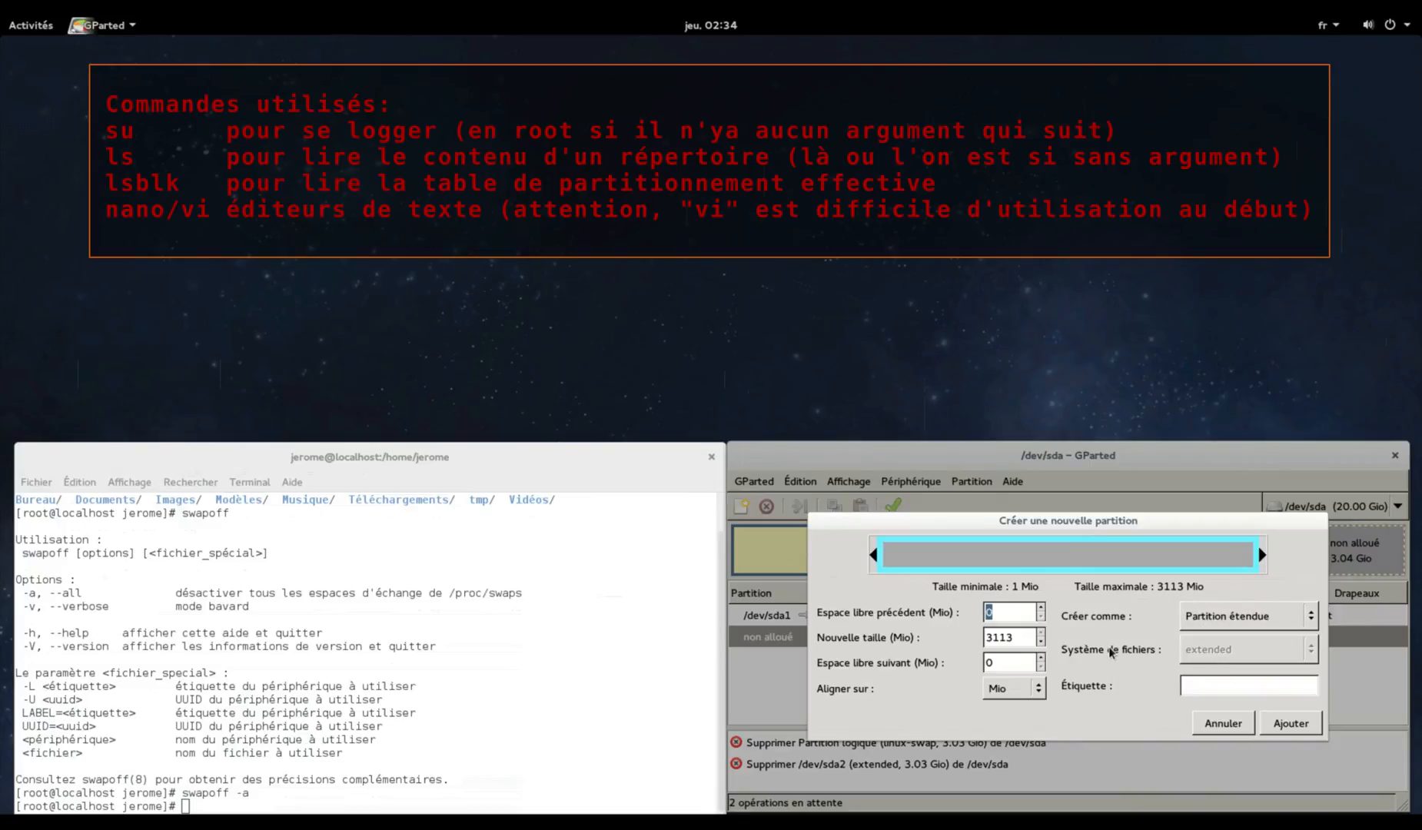
click(1275, 623)
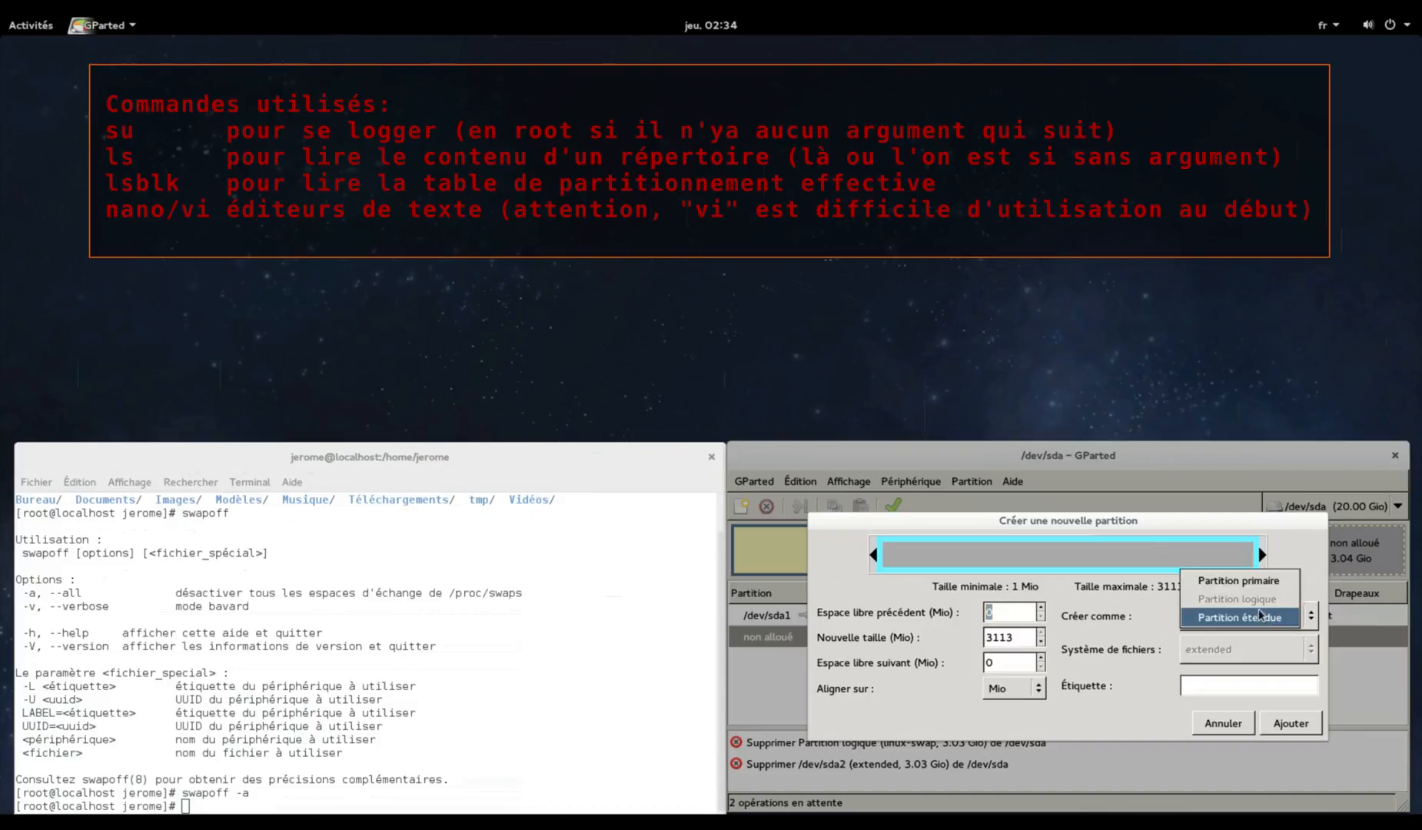
click(1261, 584)
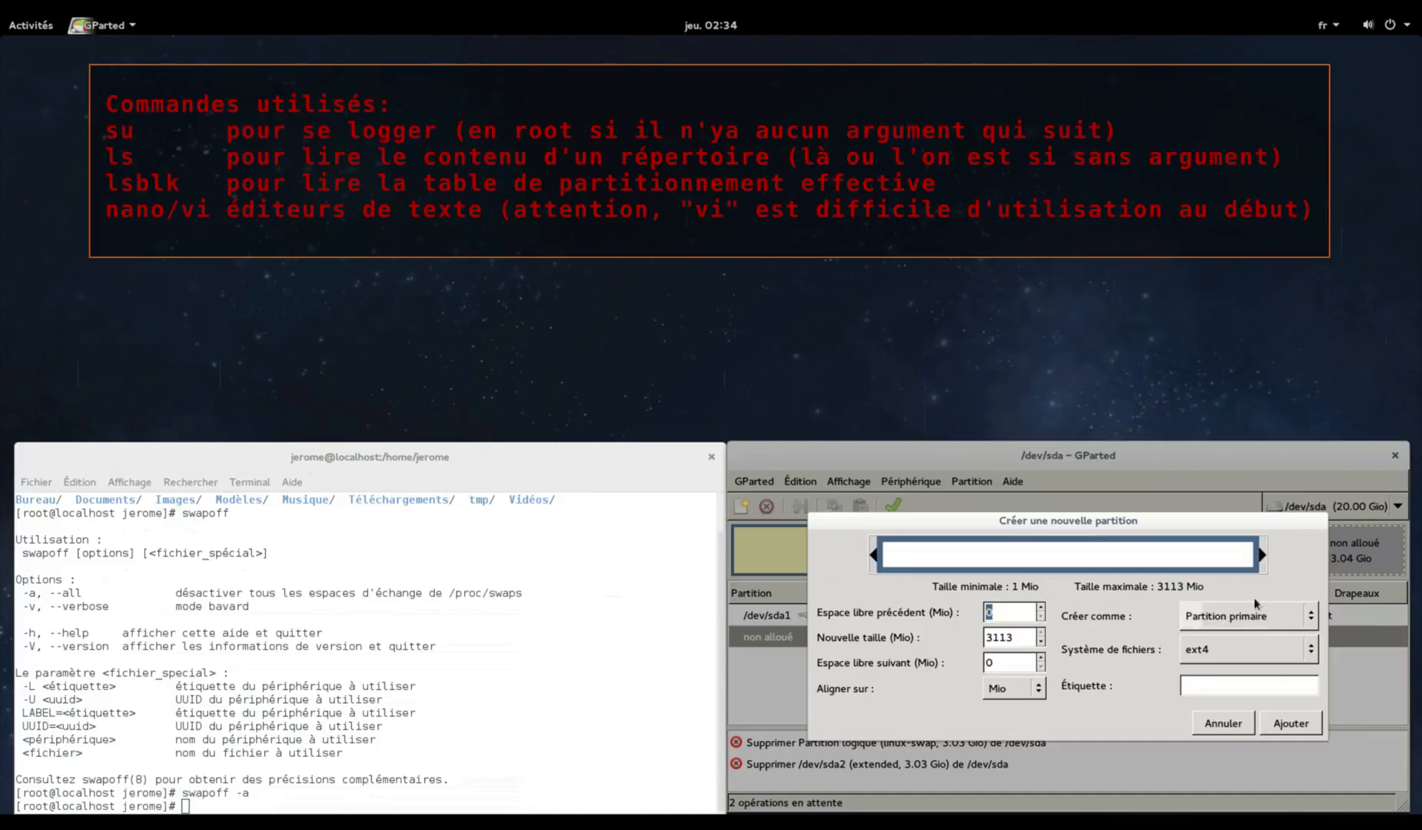
click(1241, 651)
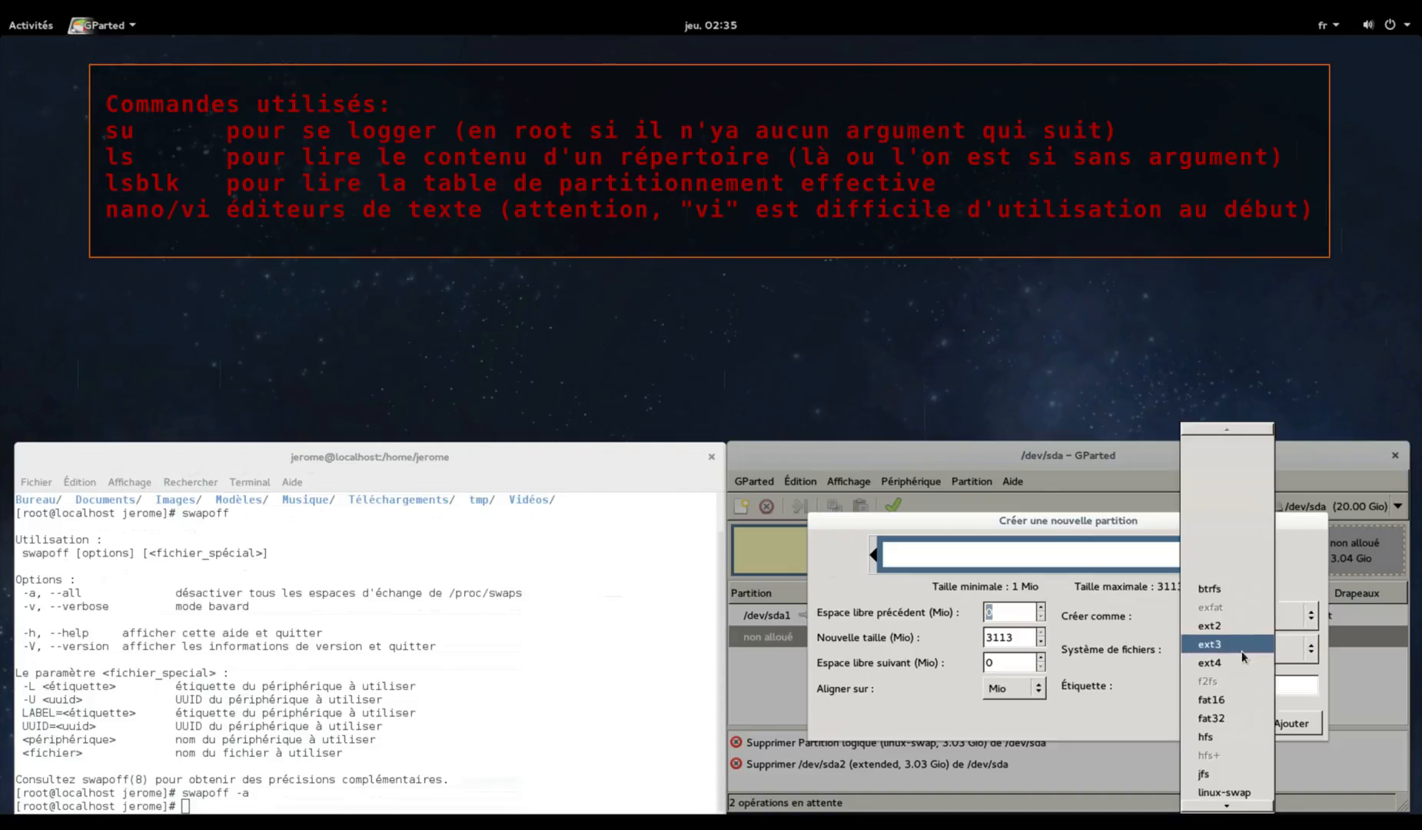
click(1253, 790)
click(1287, 726)
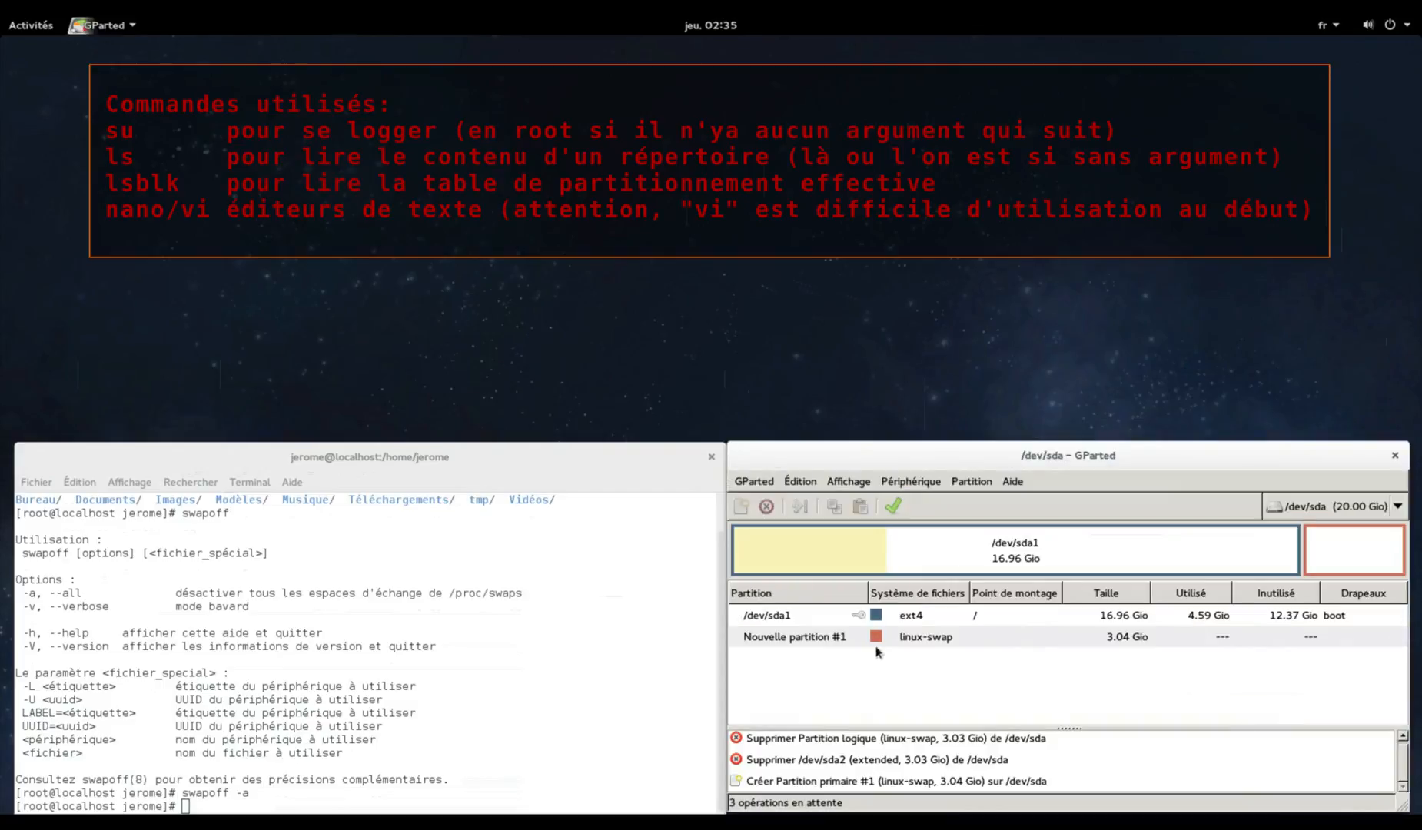
Apply the three pending operations and confirm with Appliquer
right_click(836, 638)
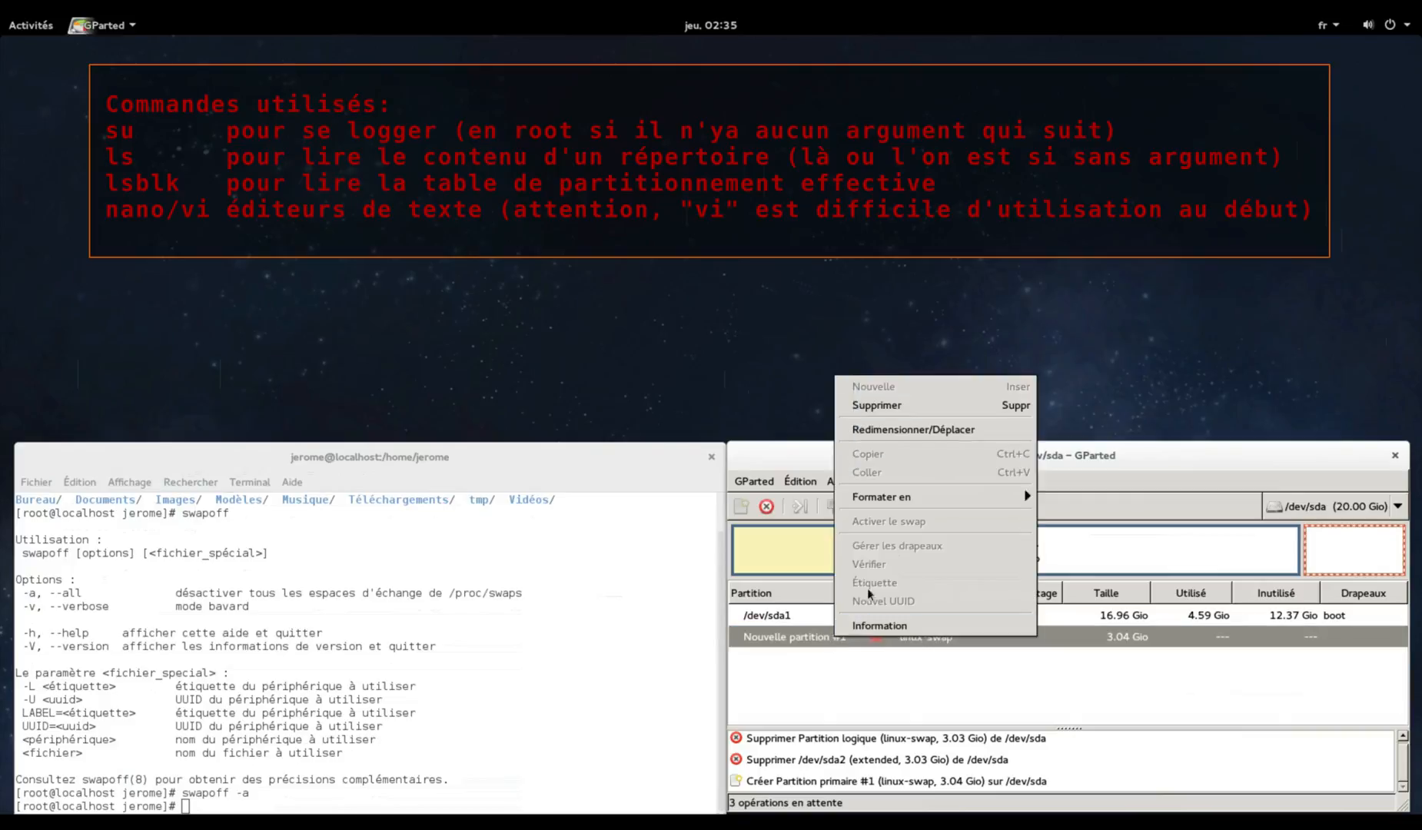
mouse_move(1006, 507)
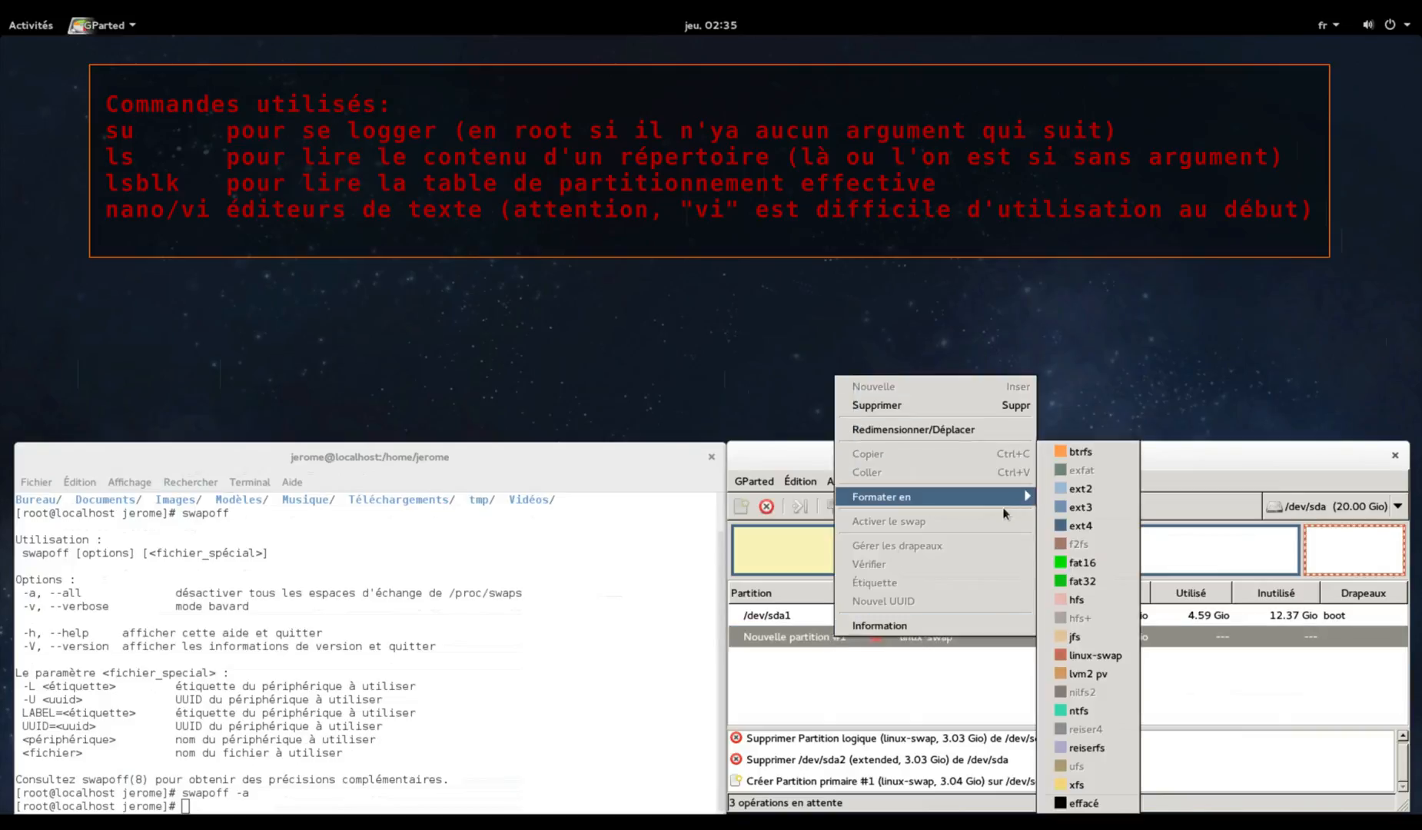
click(941, 692)
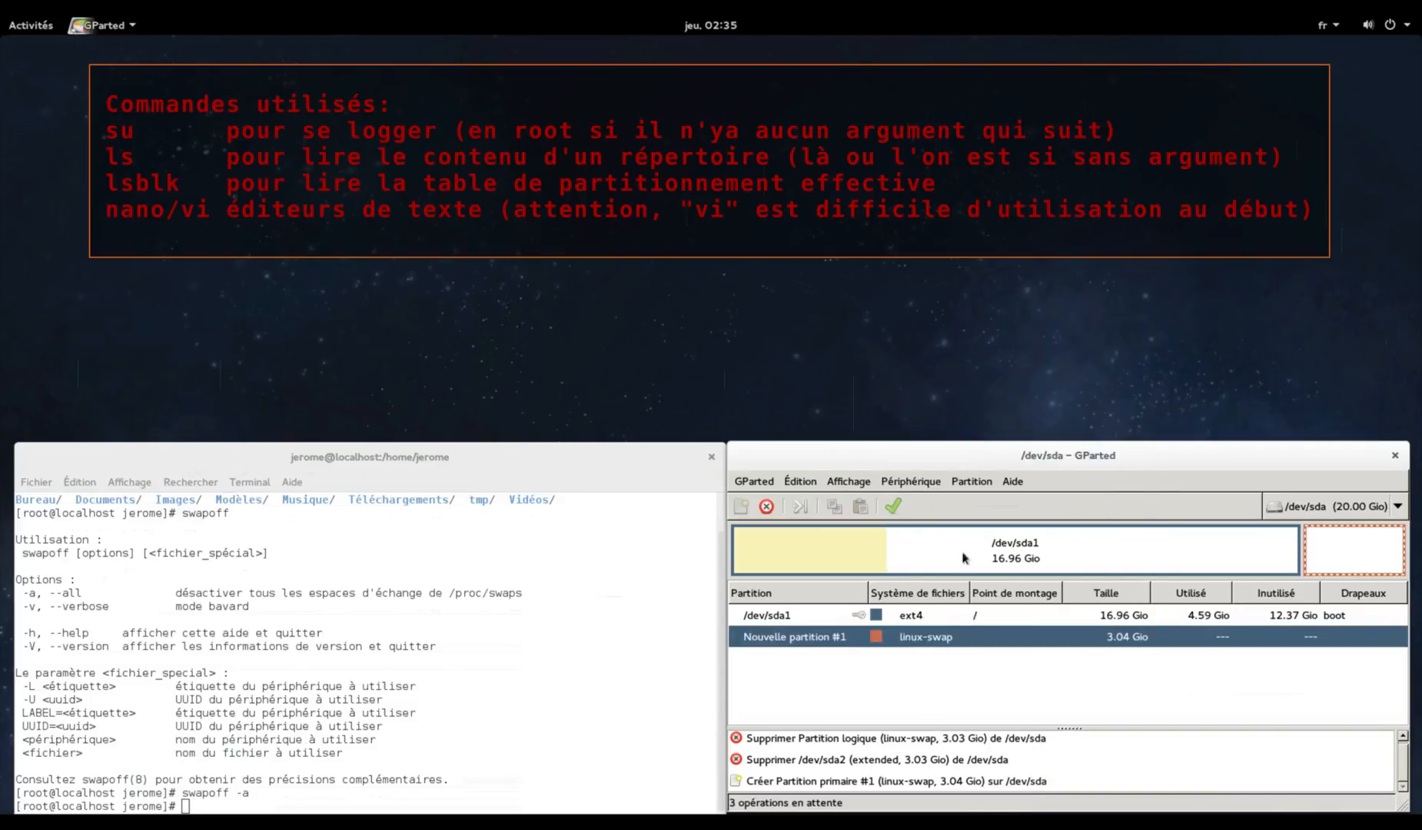
click(894, 507)
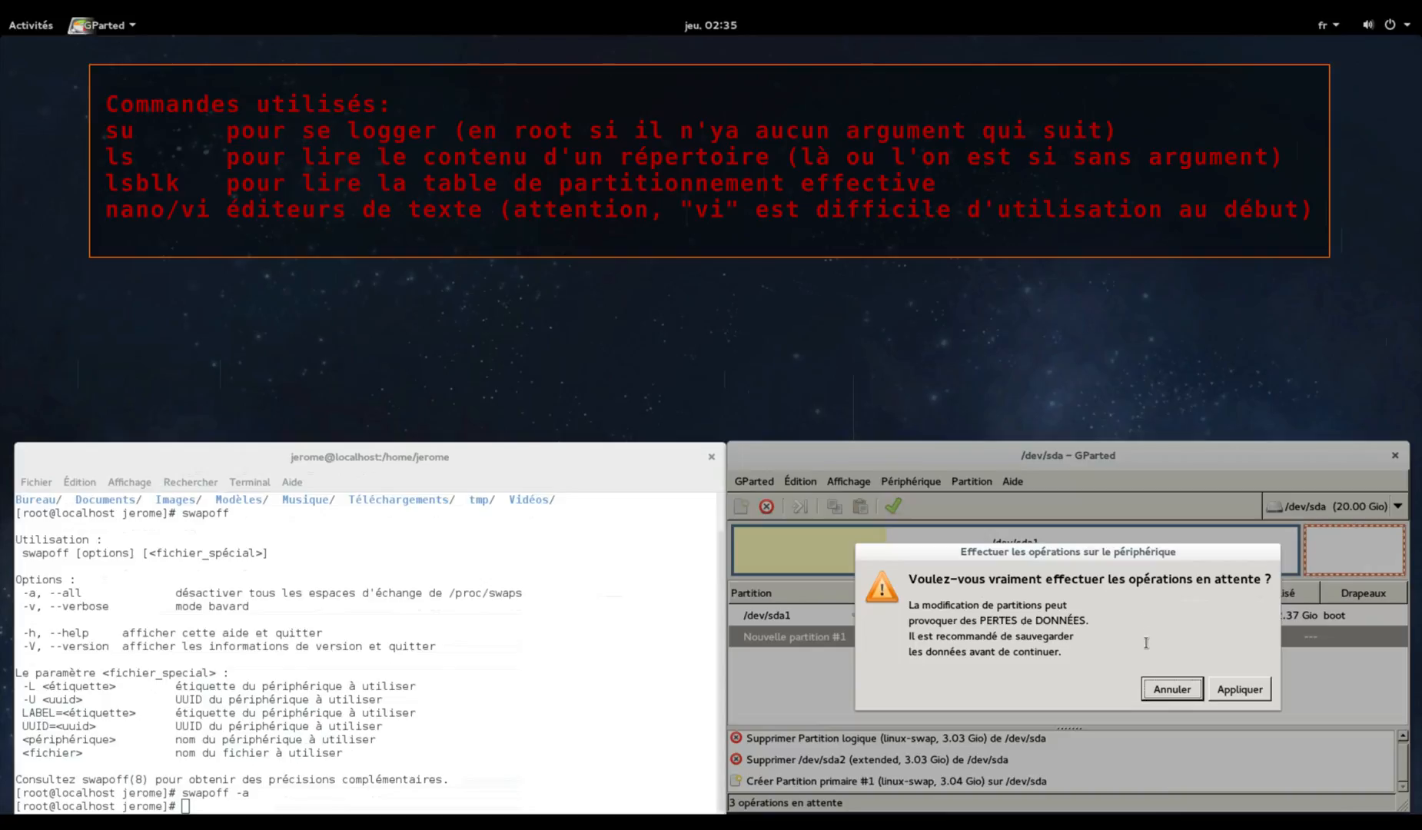
click(1224, 689)
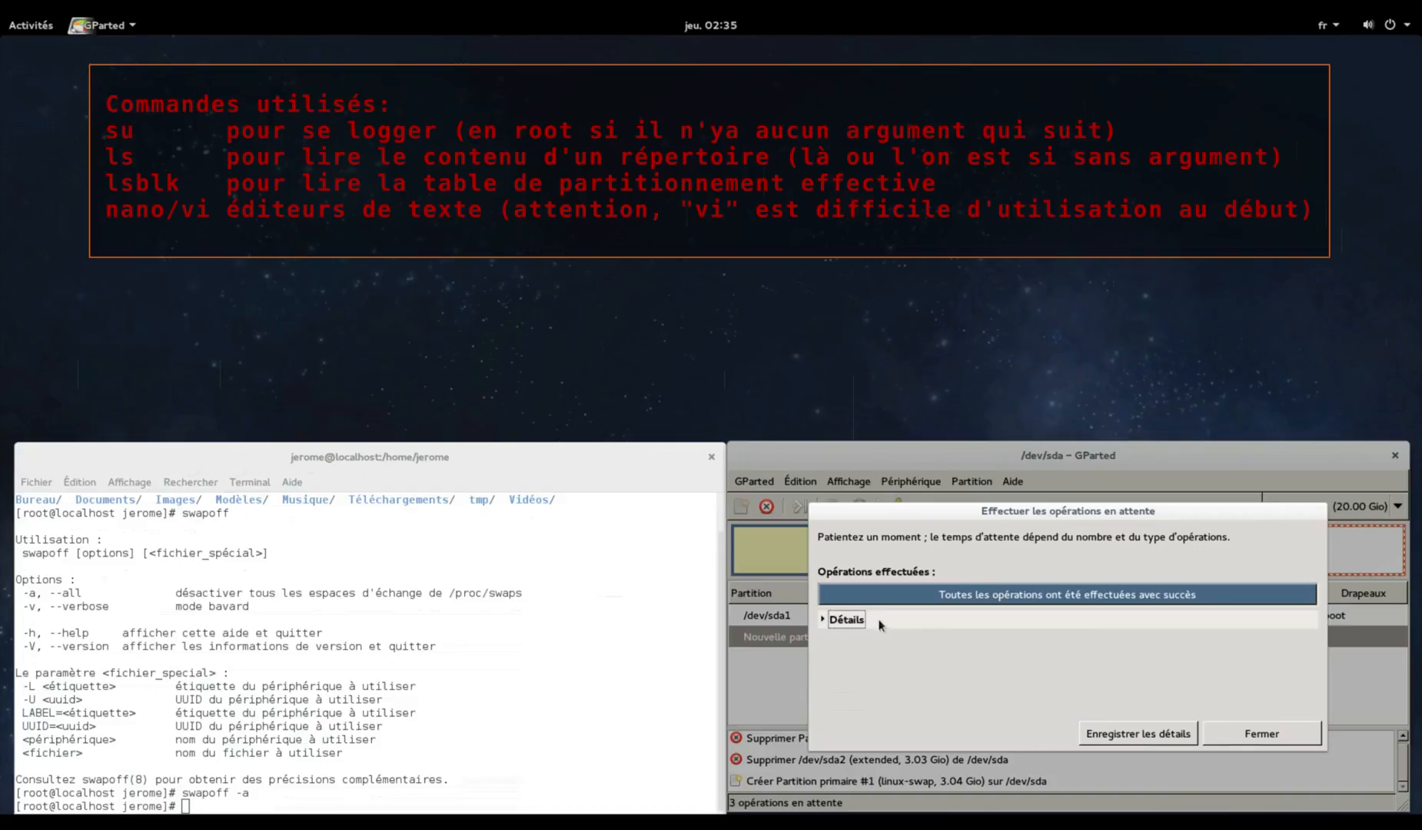
Close the operations report and activate swap on the new /dev/sda2 partition
click(1238, 735)
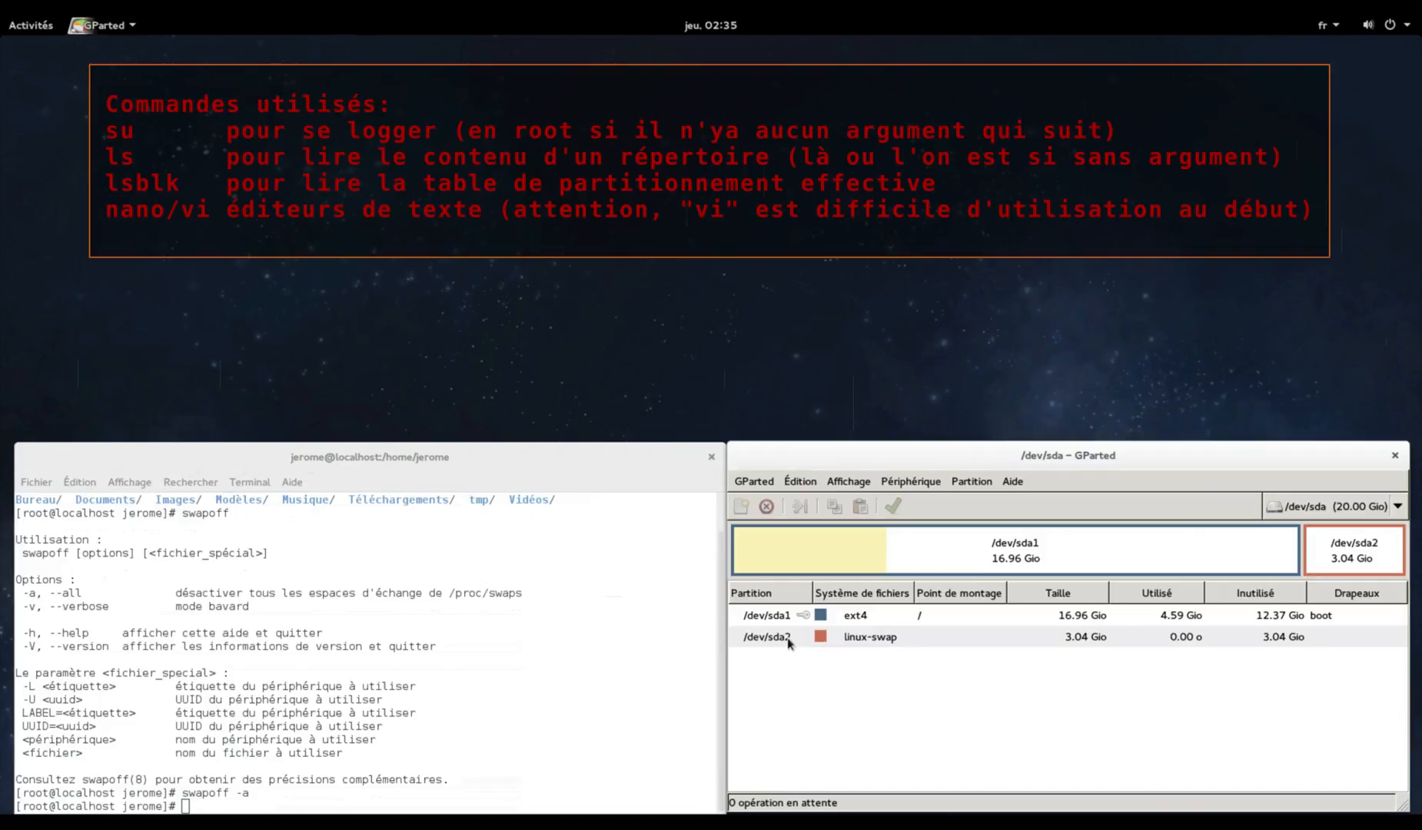
right_click(850, 641)
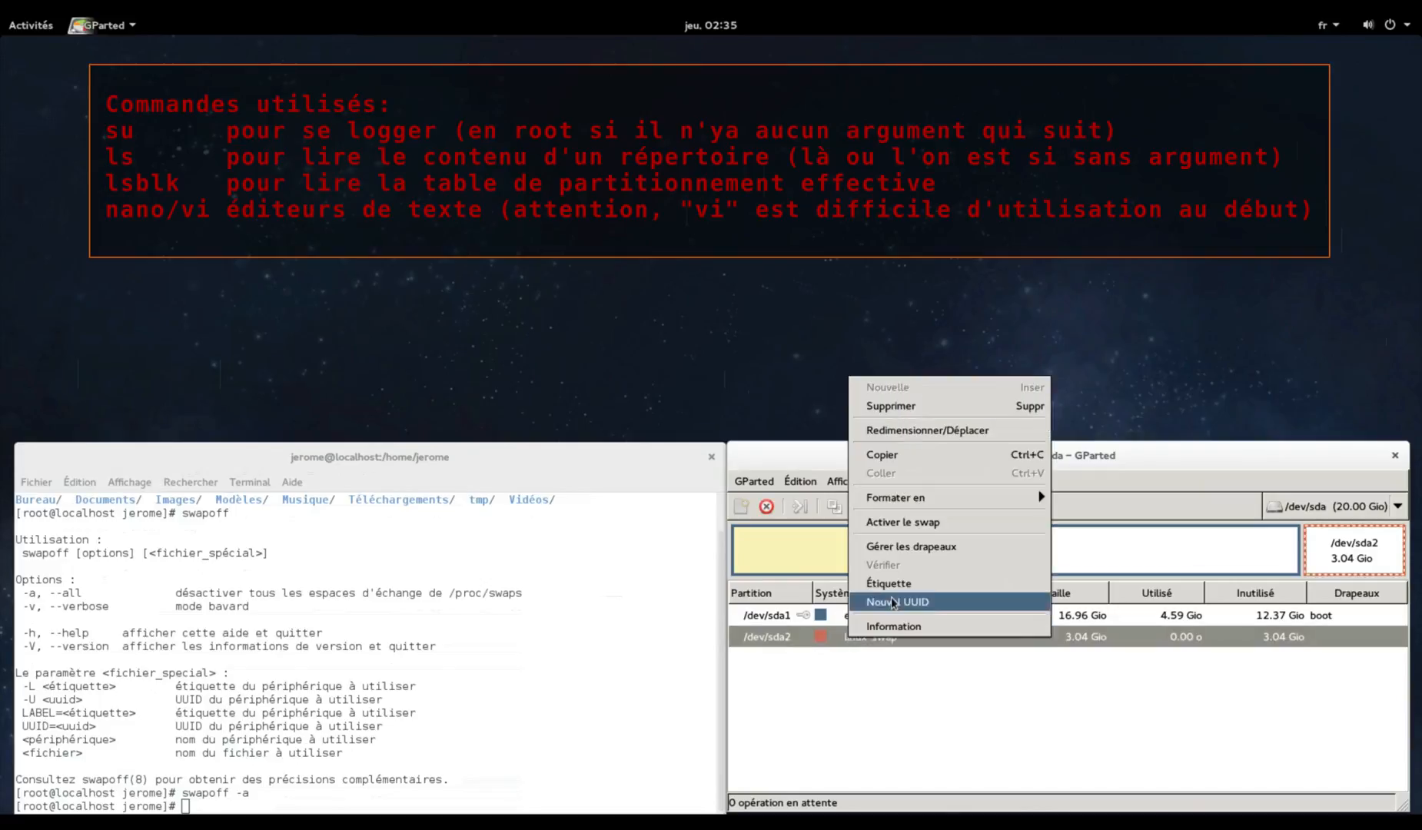
click(948, 526)
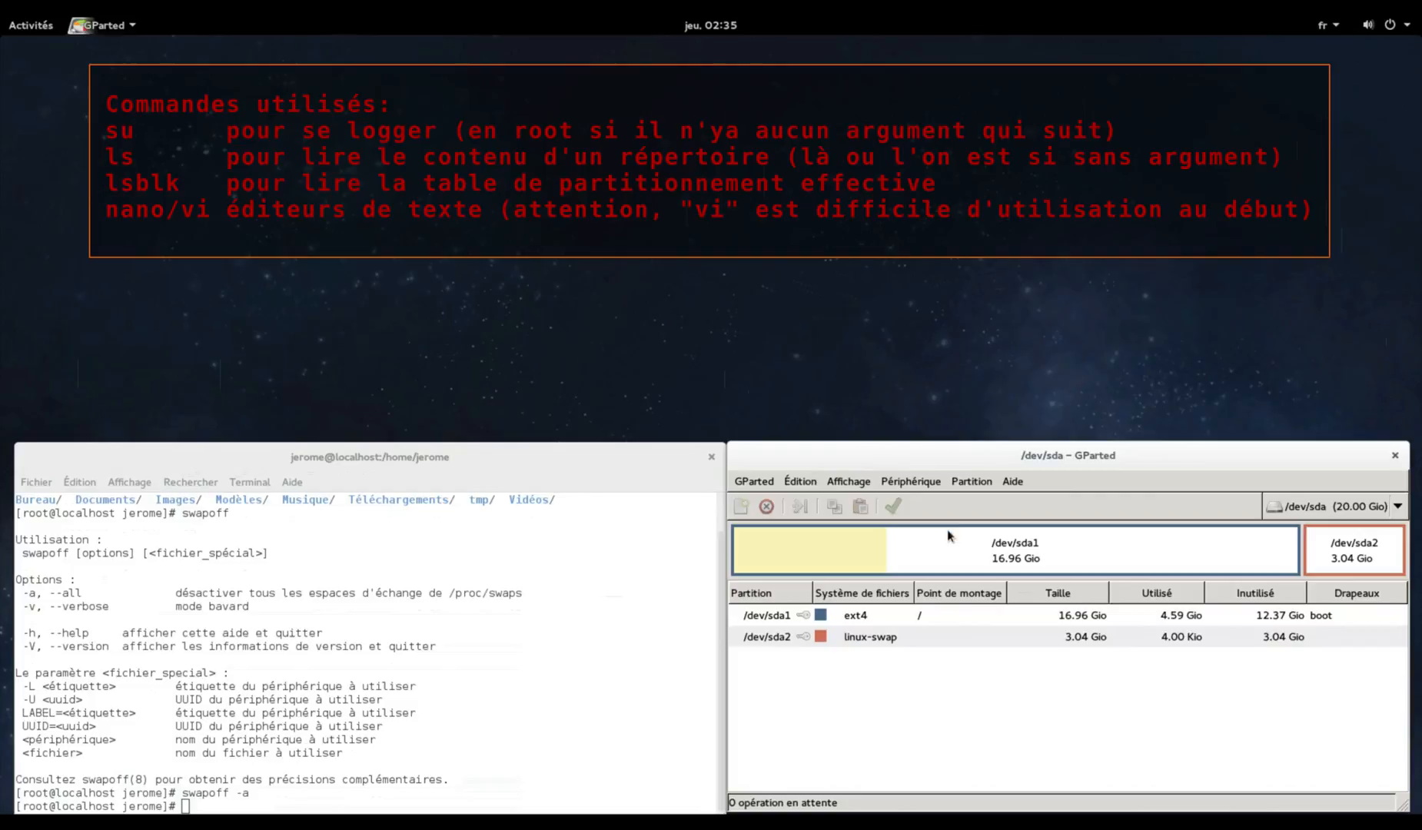
click(558, 647)
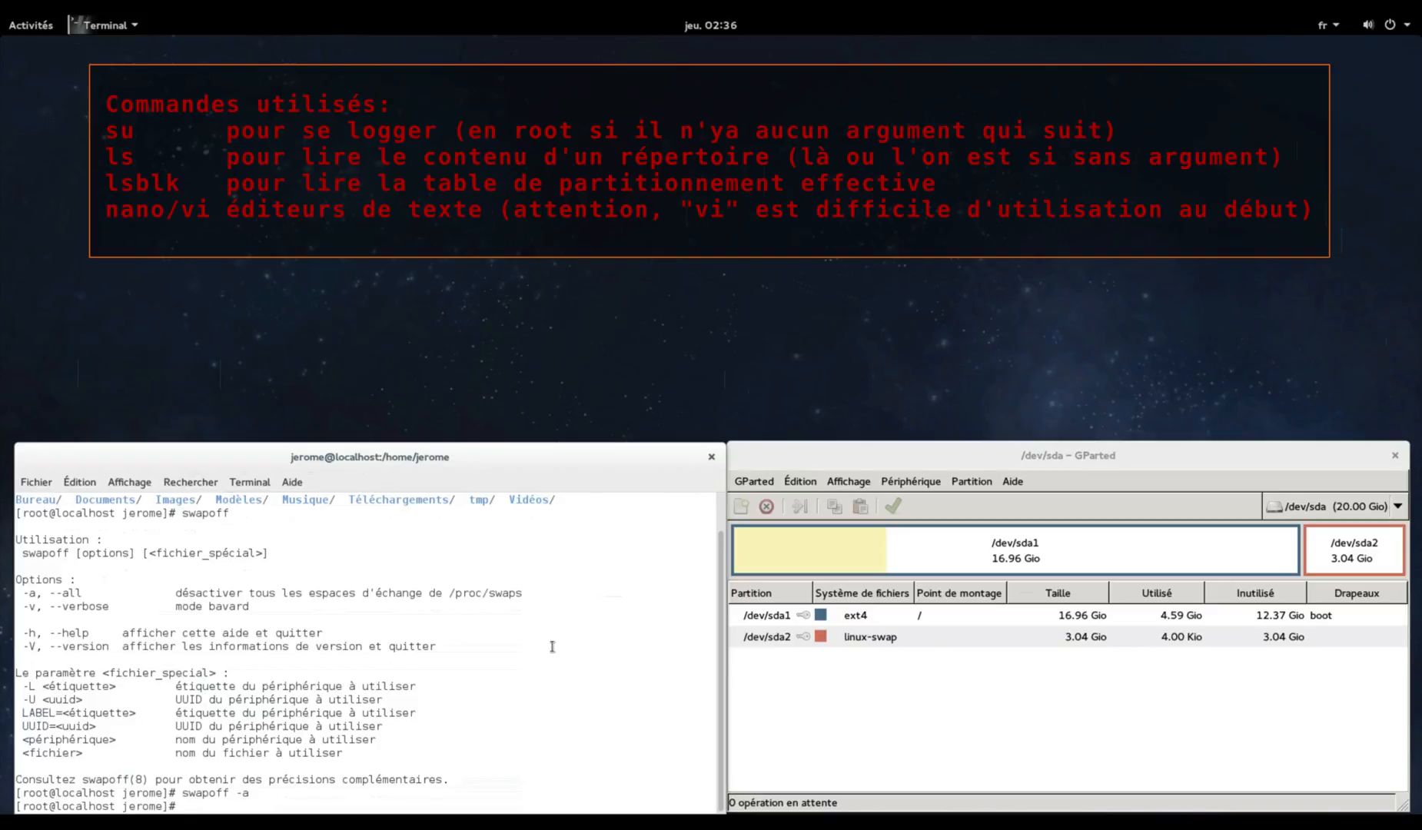
Run lsblk to see sda2 as 3G [SWAP], then try nano /etc/fstab
text(lsblk)
key(Return)
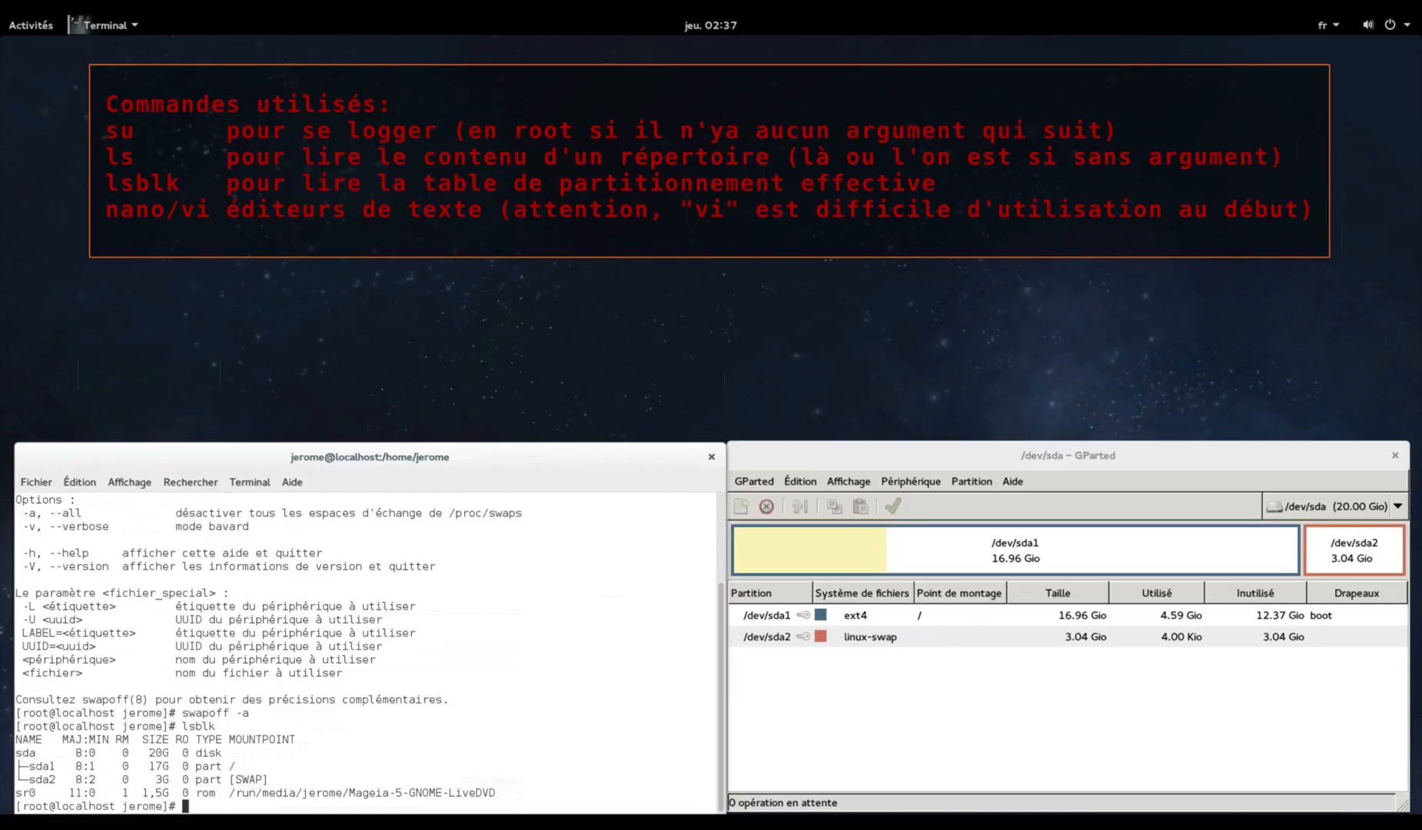
text(nano /etc/fstab)
key(Return)
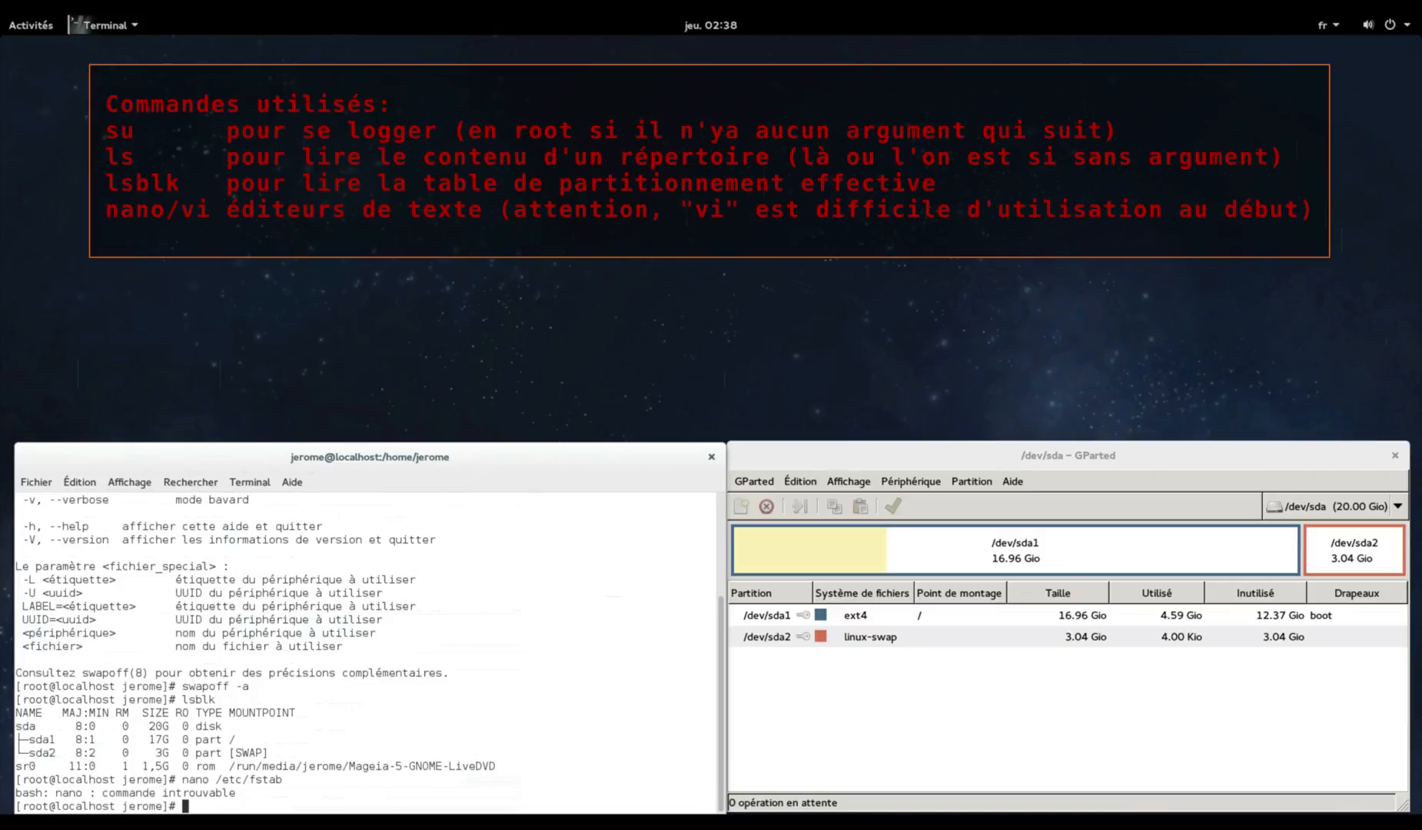
Edit the recalled command to vi /etc/fstab, run it, and move to line 2
key(Up)
key(Left)
key(Left)
key(Left)
key(Left)
key(Left)
key(Left)
key(Left)
key(Left)
key(Left)
key(Left)
key(Left)
key(Left)
key(Right)
key(BackSpace)
key(BackSpace)
key(BackSpace)
key(BackSpace)
text(vi)
key(Return)
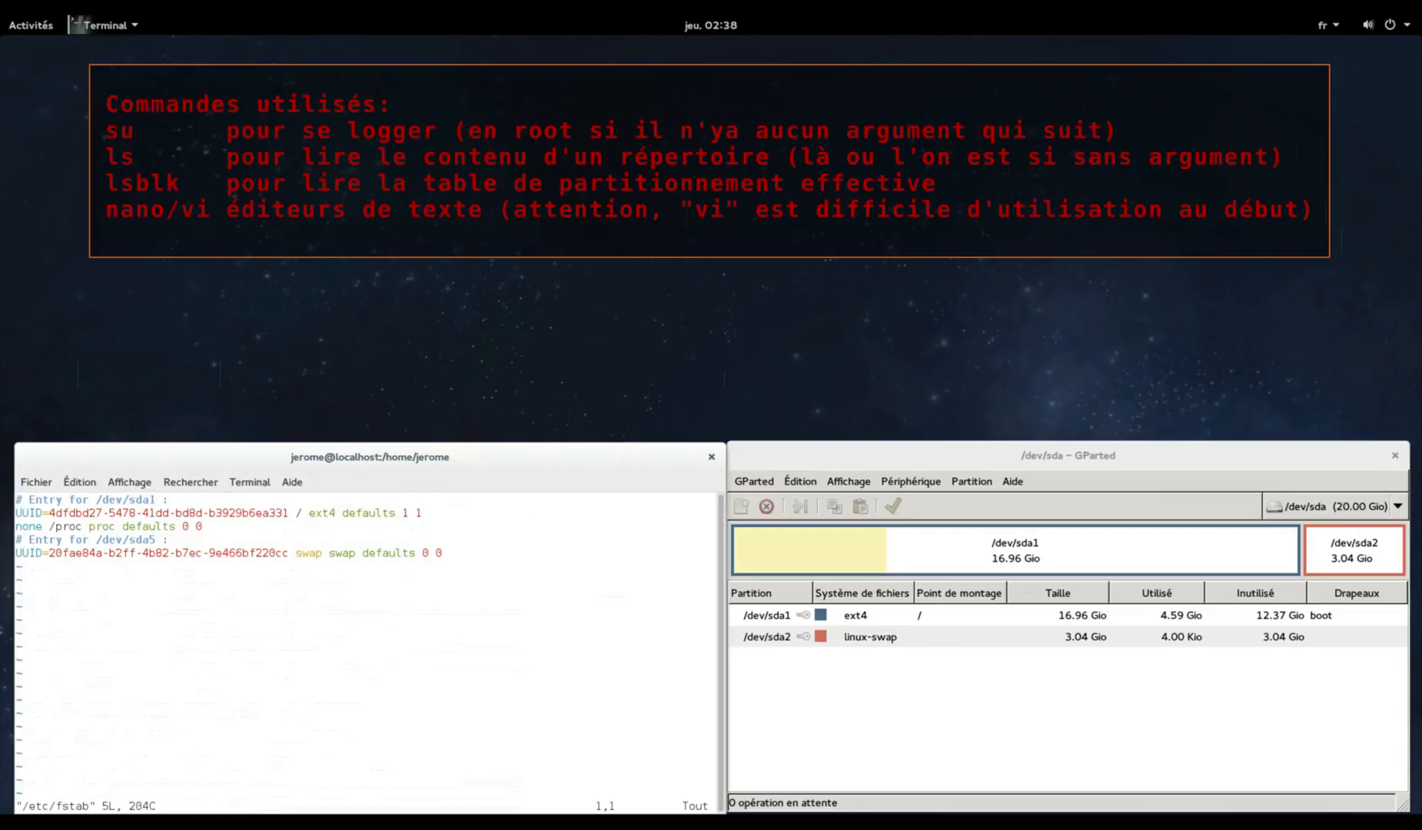
key(Down)
Show the /dev/sda2 Information window and copy its UUID
click(969, 630)
right_click(968, 629)
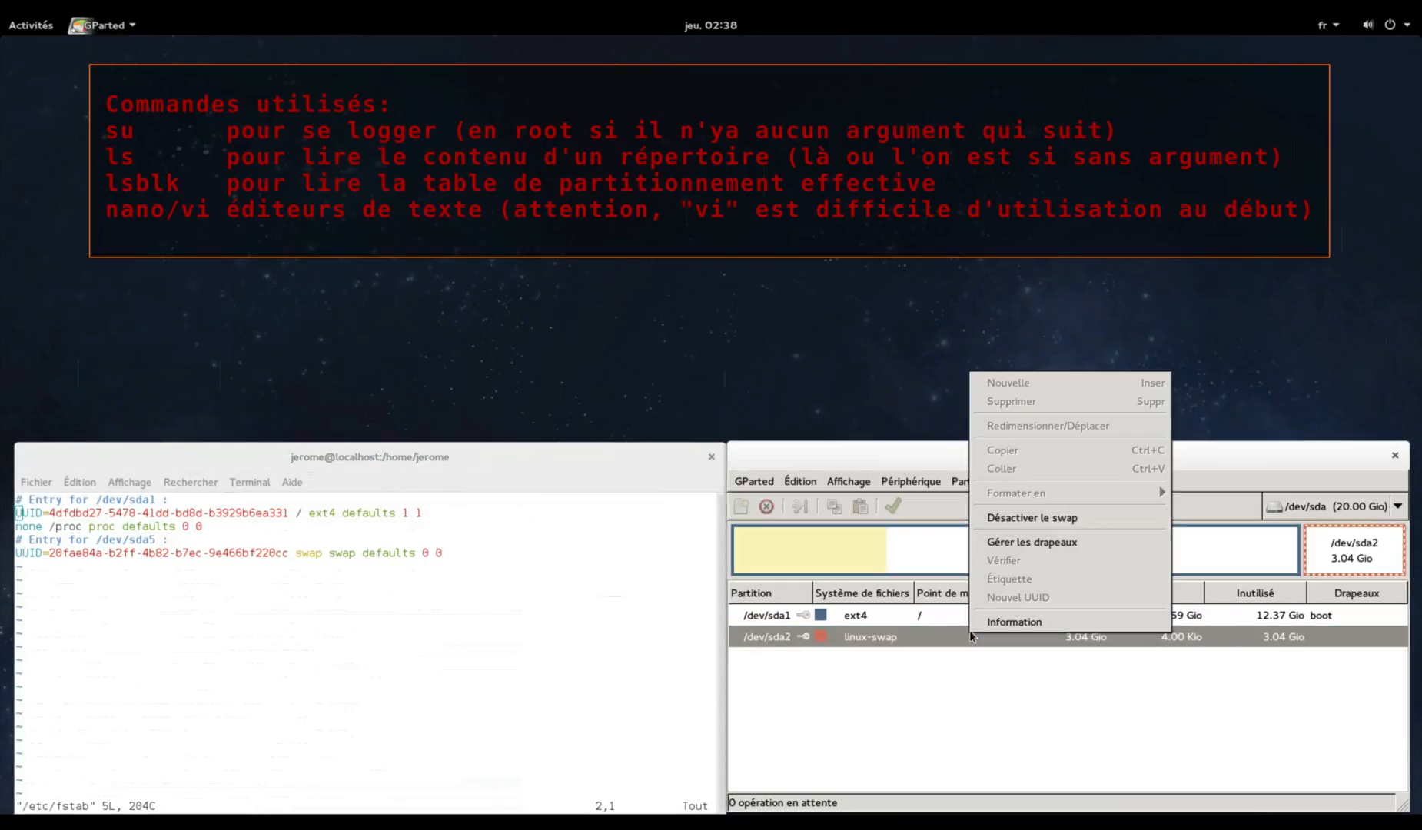
click(993, 624)
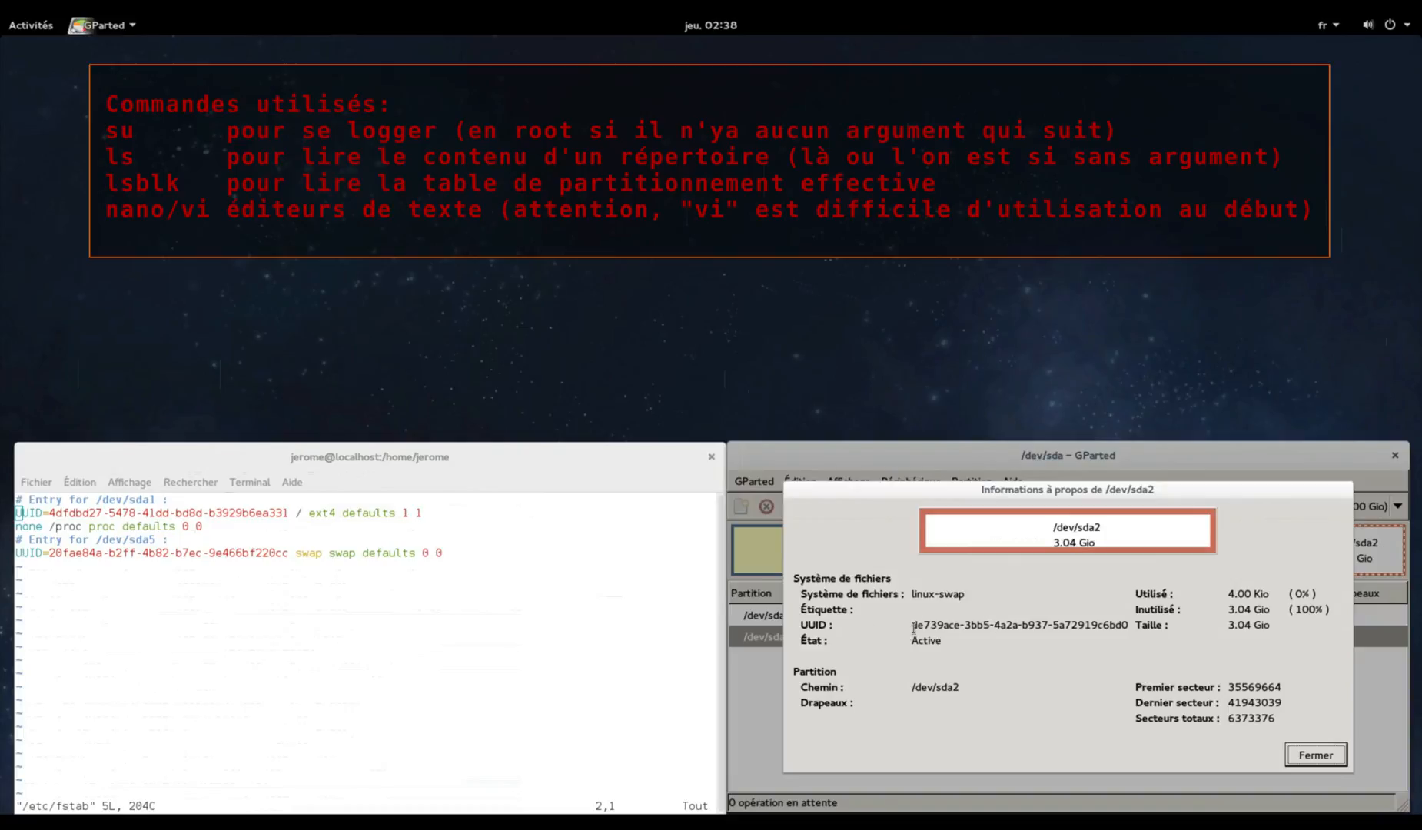
drag(913, 626, 1127, 623)
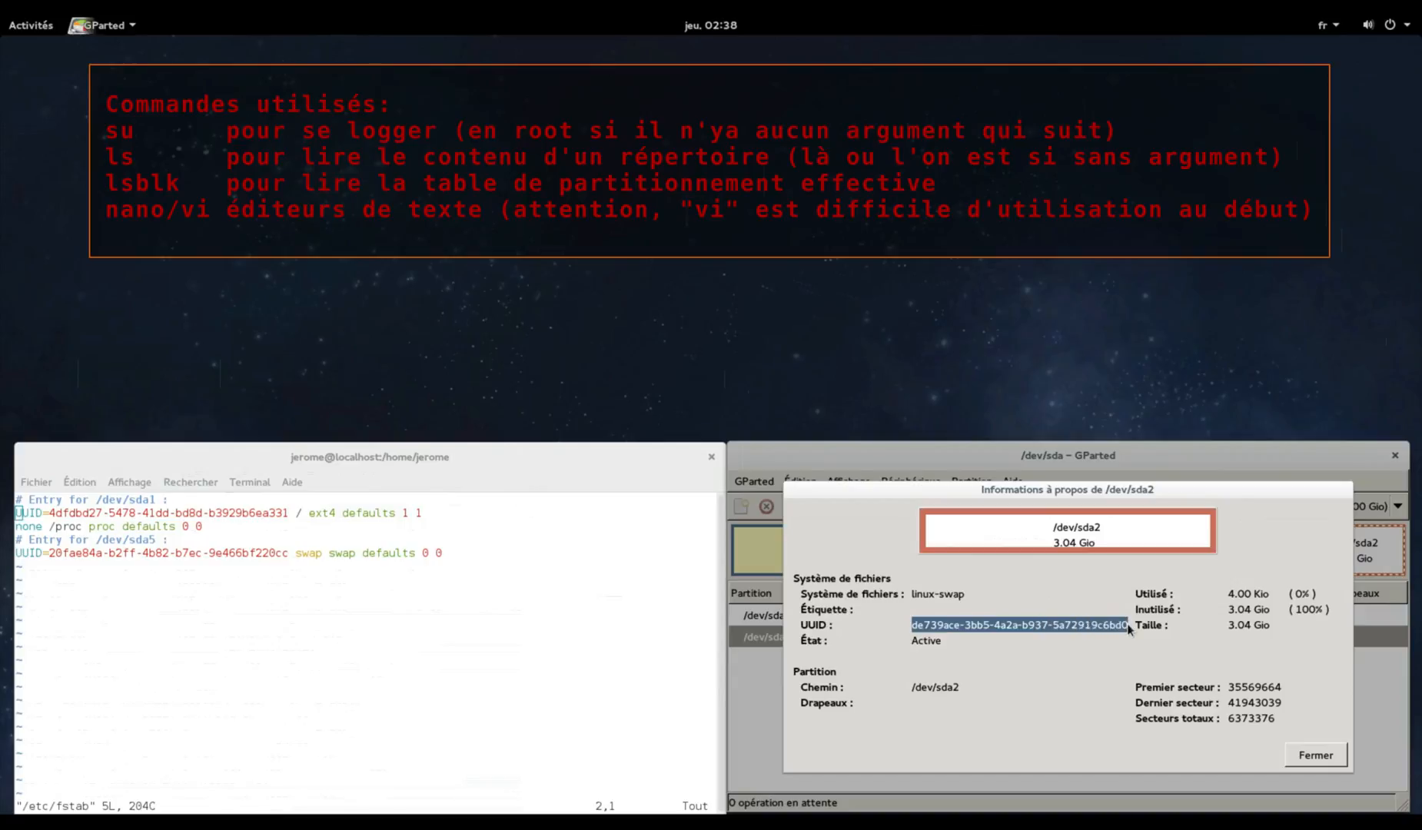
right_click(1127, 624)
click(1158, 652)
click(363, 588)
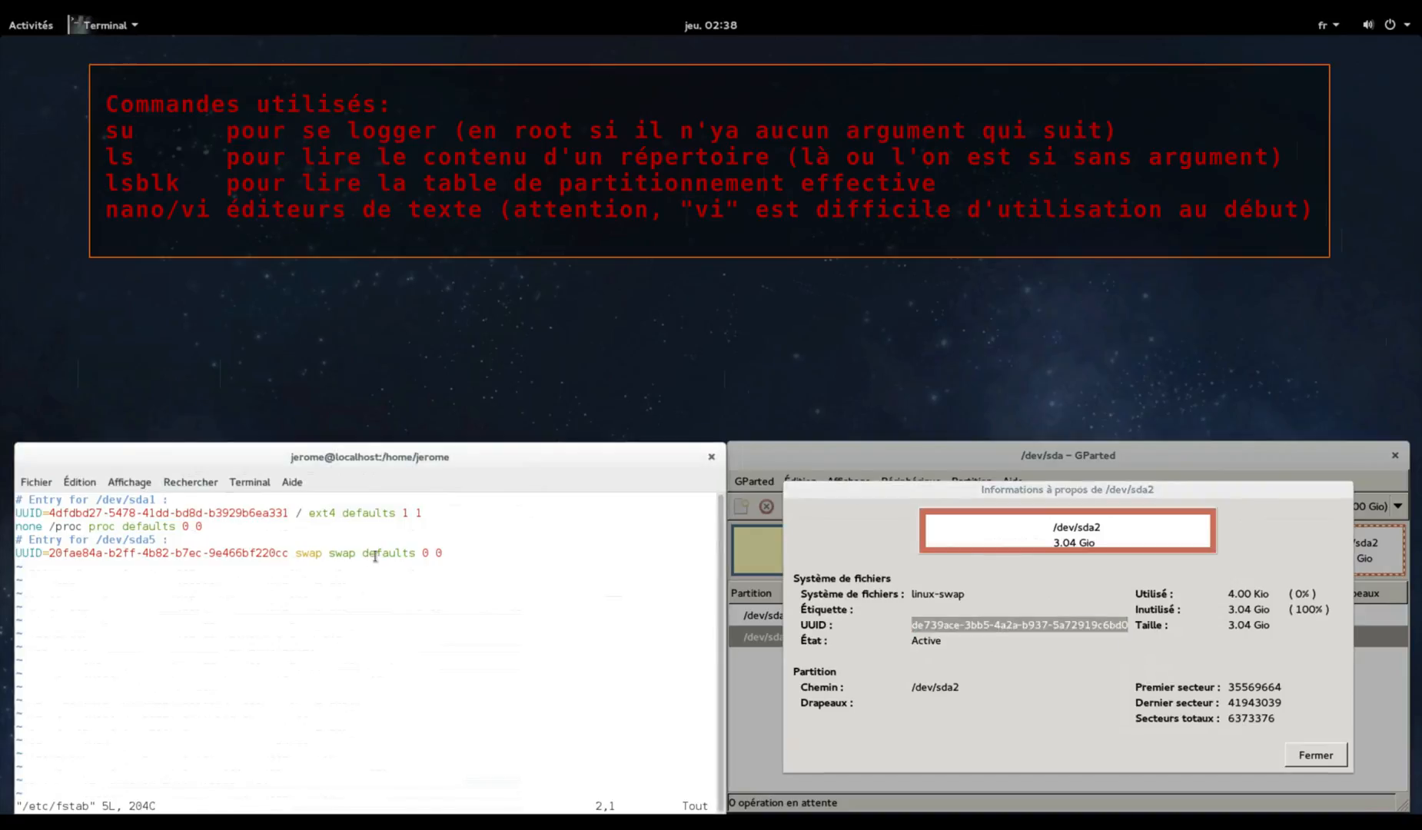
Delete the old UUID from the swap entry on line 5 of /etc/fstab in vi
key(Down)
key(Down)
key(Down)
key(l)
key(d)
key(w)
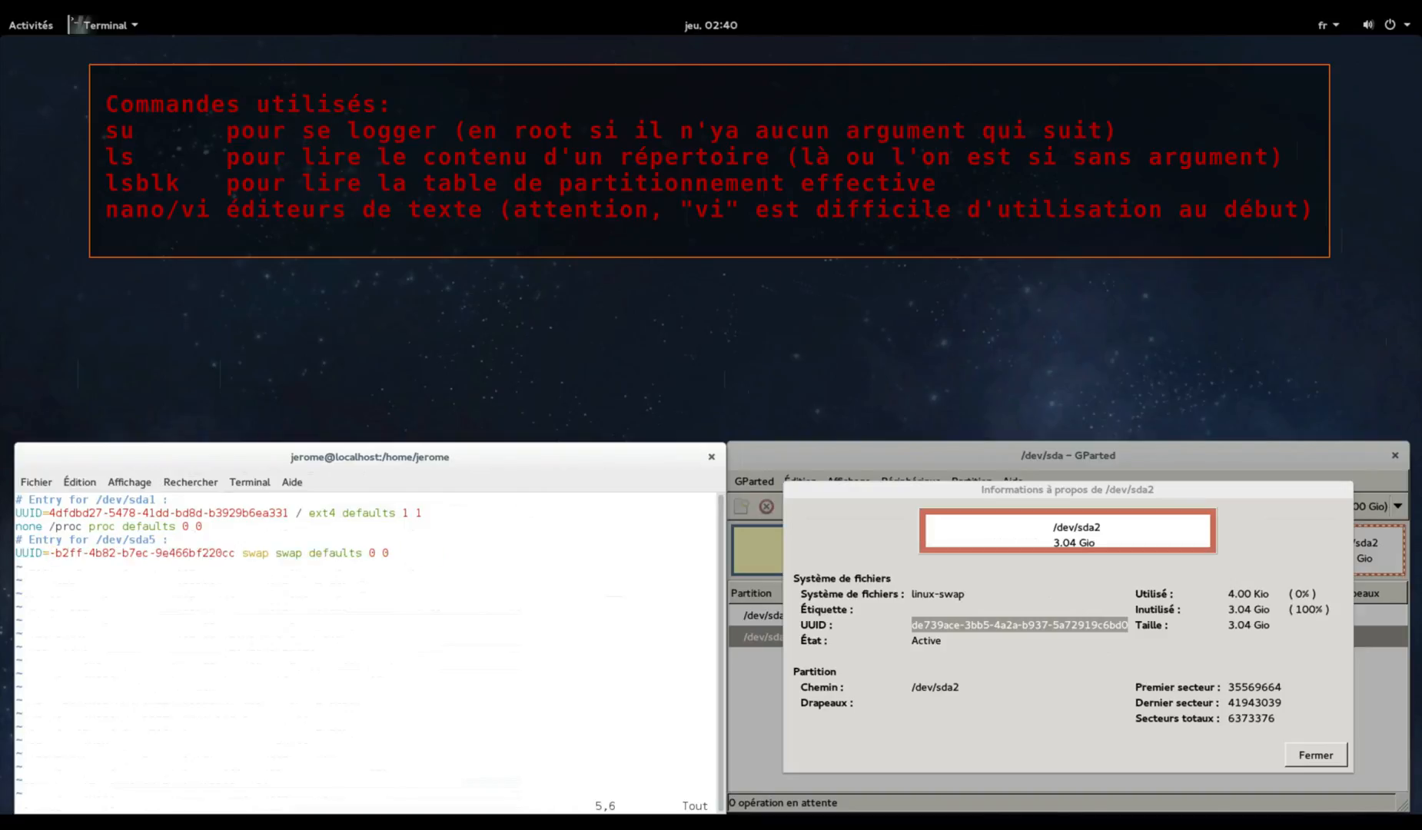
key(x)
key(d)
key(w)
key(x)
key(d)
key(w)
key(x)
key(d)
key(w)
key(x)
key(d)
key(w)
key(dollar)
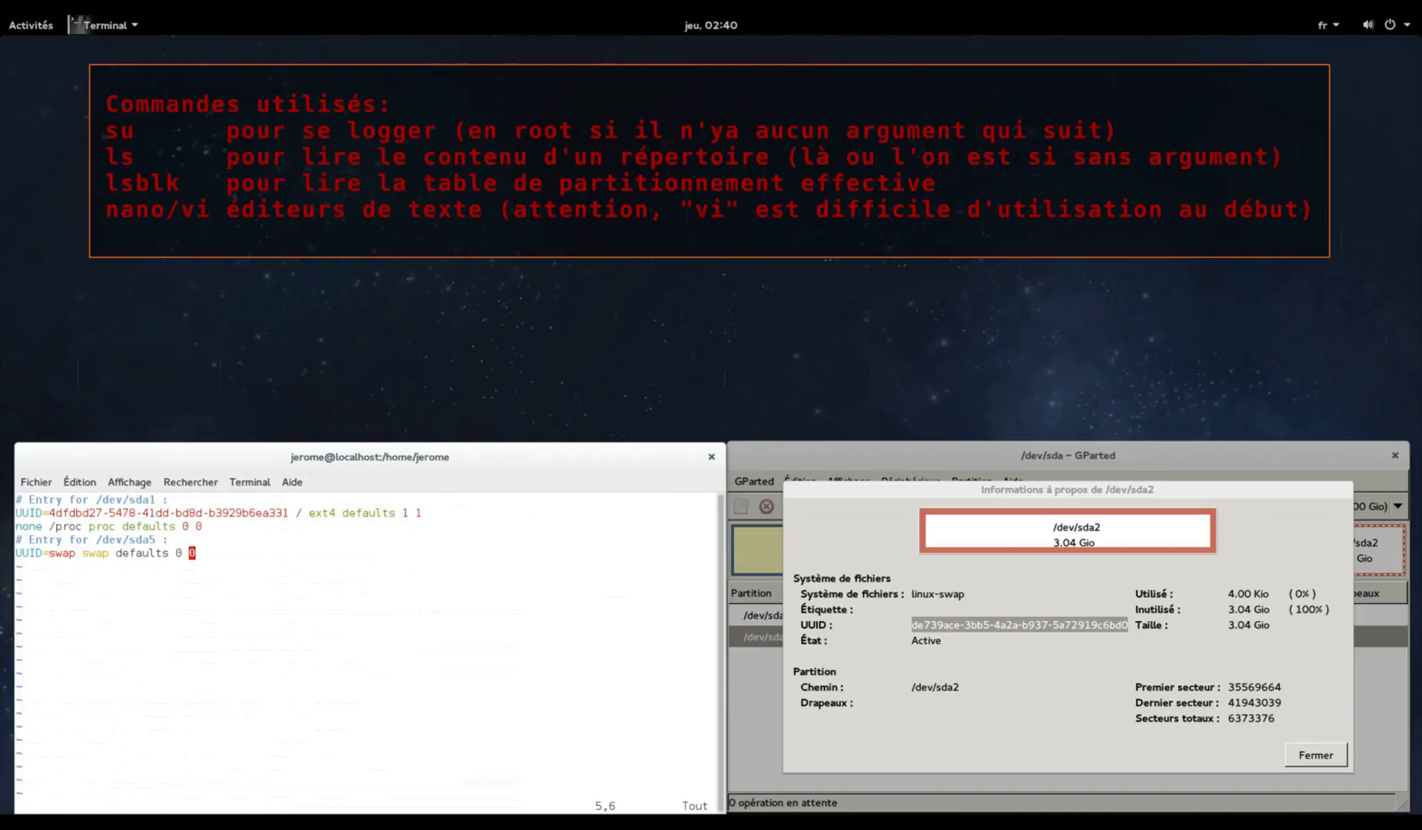
Paste the new UUID, retype the missing 'de739a', and remove the extra space after UUID=
click(95, 484)
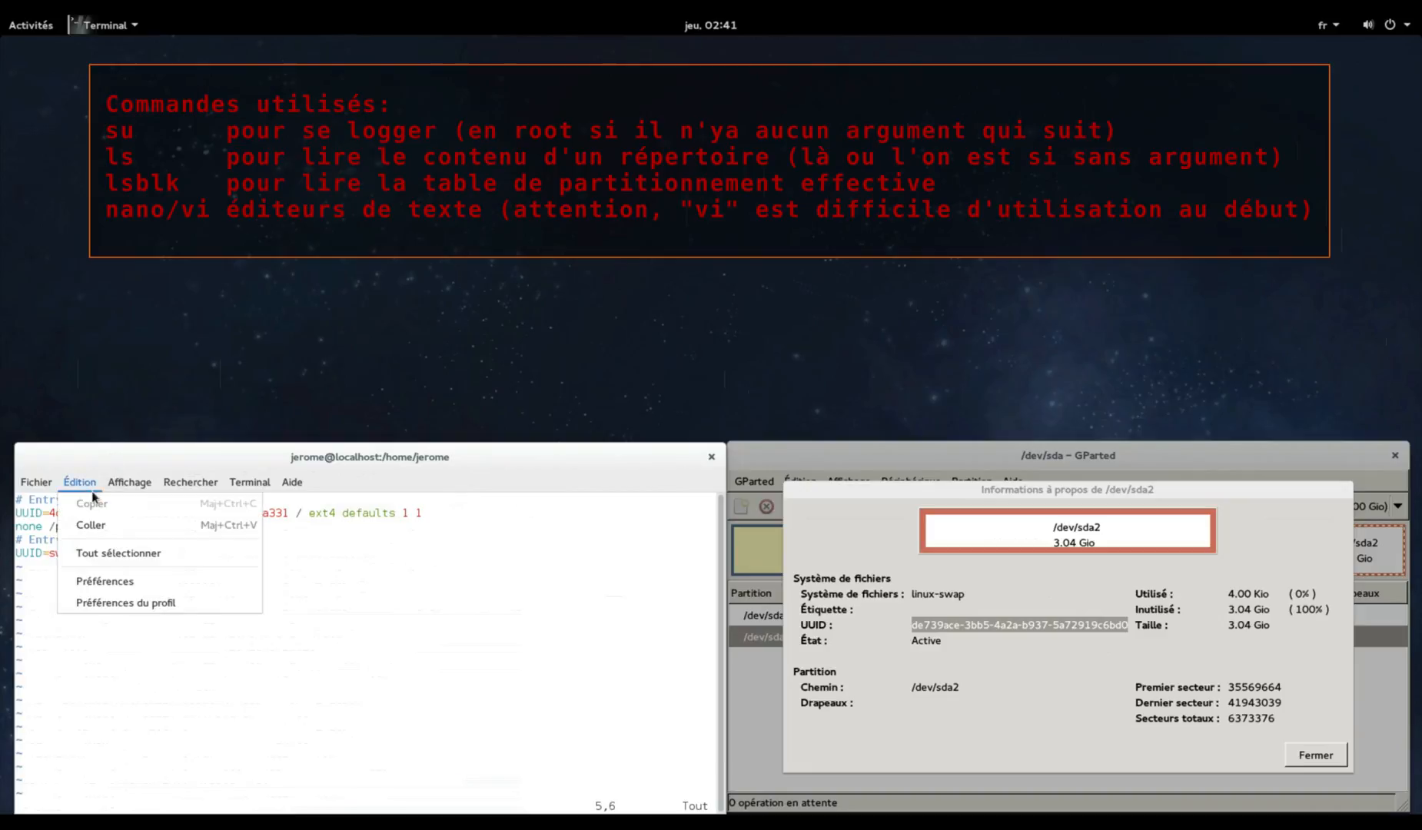
click(118, 525)
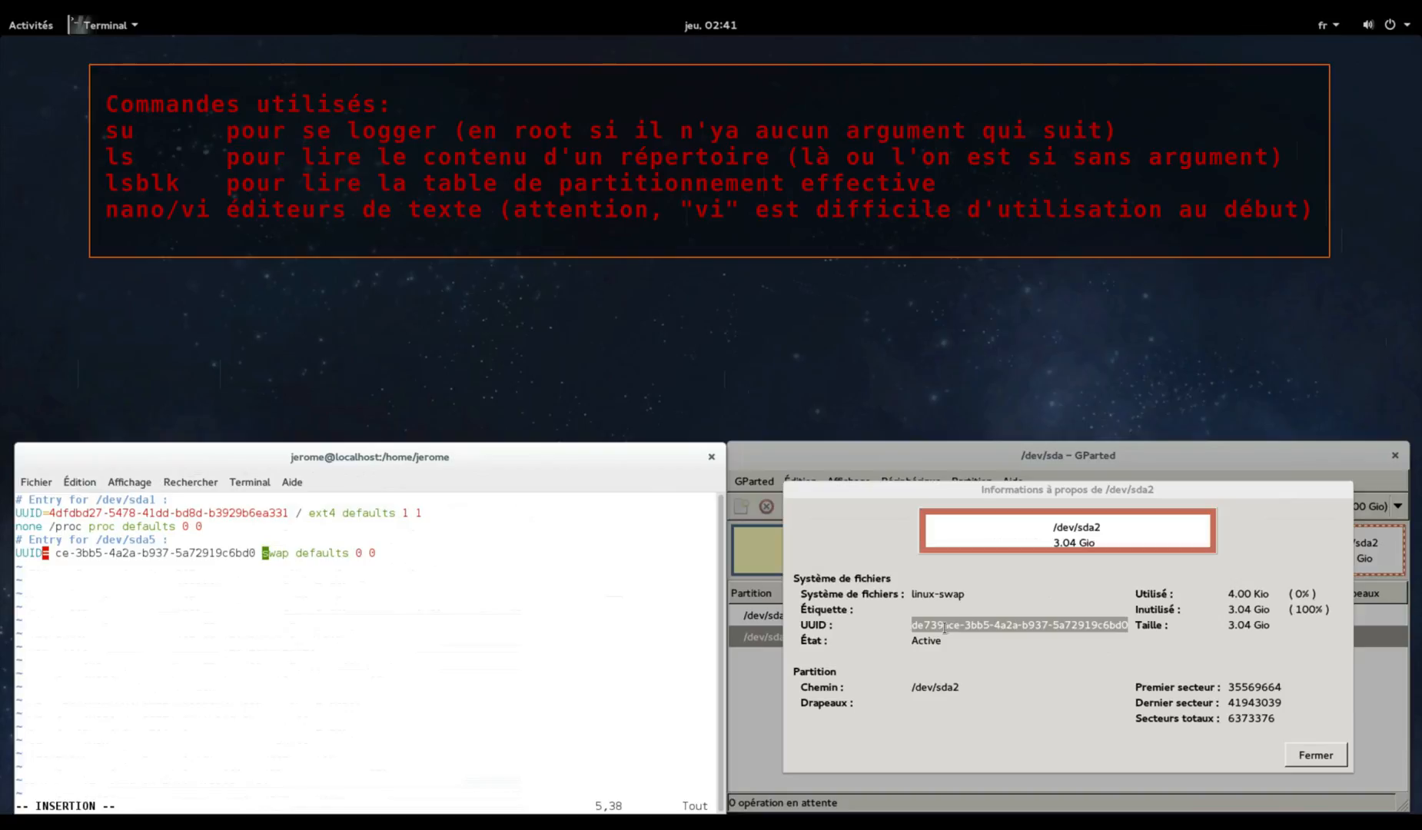
key(Left)
key(Left)
key(Left)
key(Left)
key(Left)
key(Left)
key(Left)
key(Left)
key(Left)
key(Left)
key(Left)
key(Left)
key(Left)
key(Left)
key(Left)
key(Left)
key(Left)
key(Left)
key(Left)
key(Left)
key(Left)
key(Left)
key(Left)
text(de739)
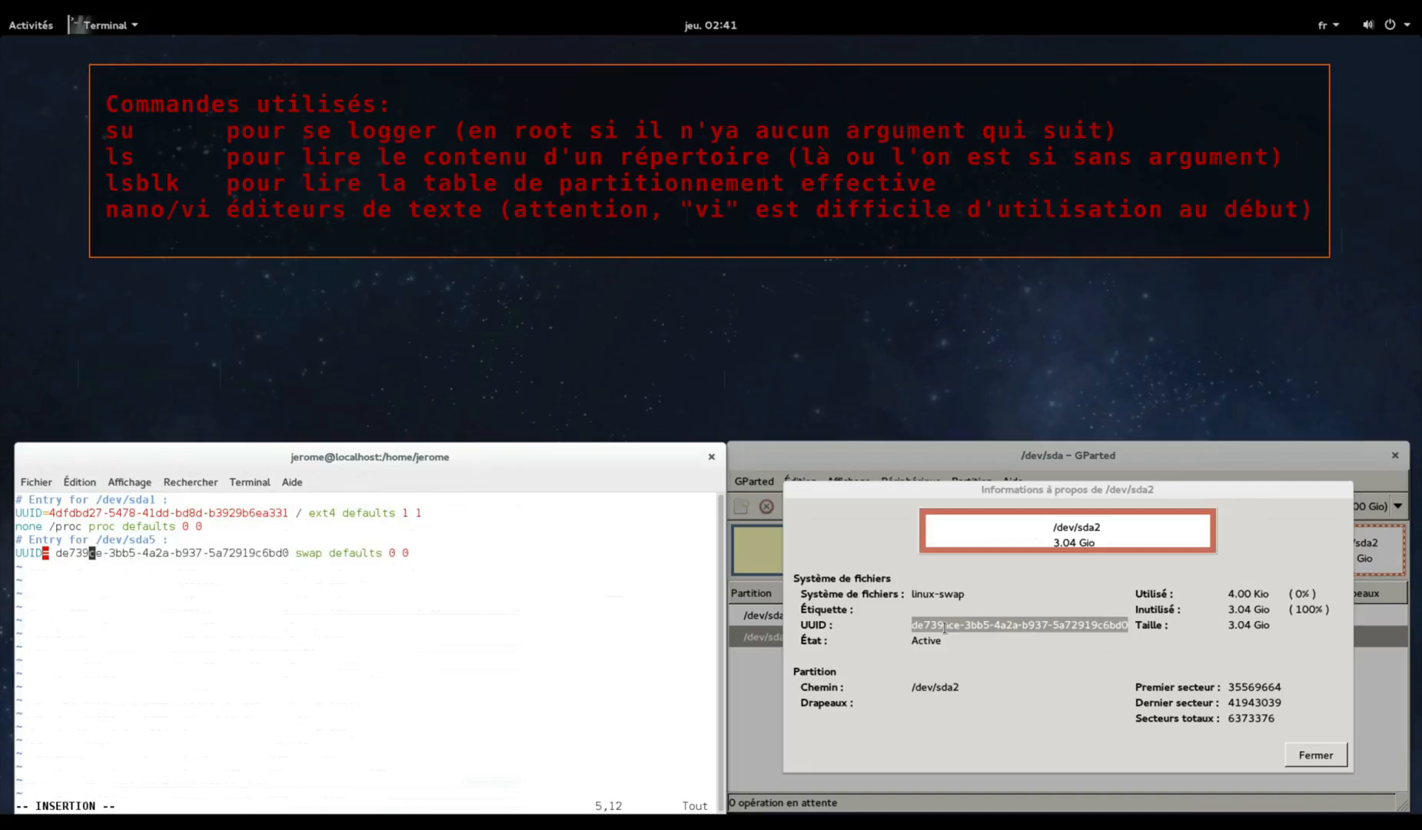
text(a)
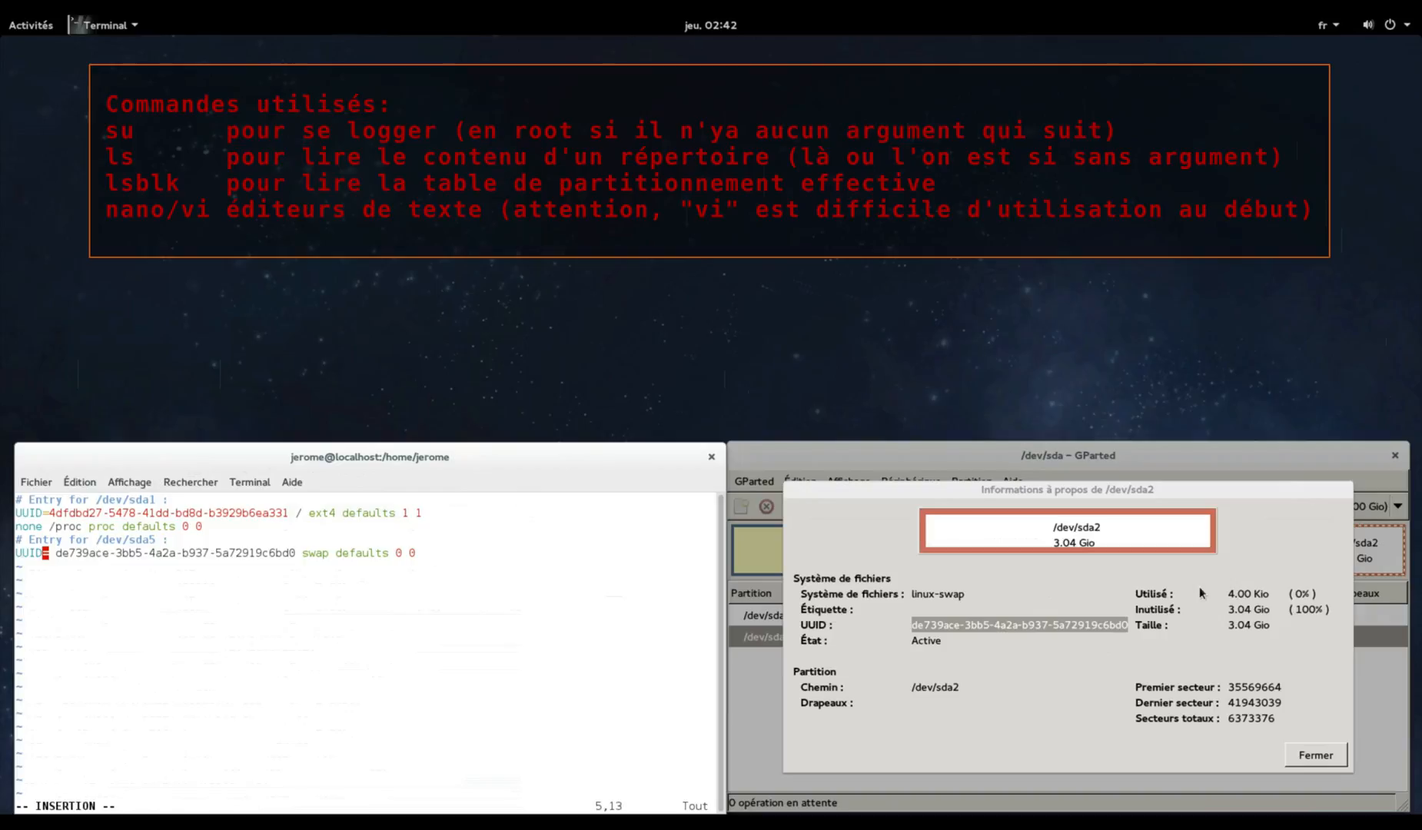
key(Escape)
key(Left)
key(Left)
key(Left)
key(Left)
key(Left)
key(Left)
key(x)
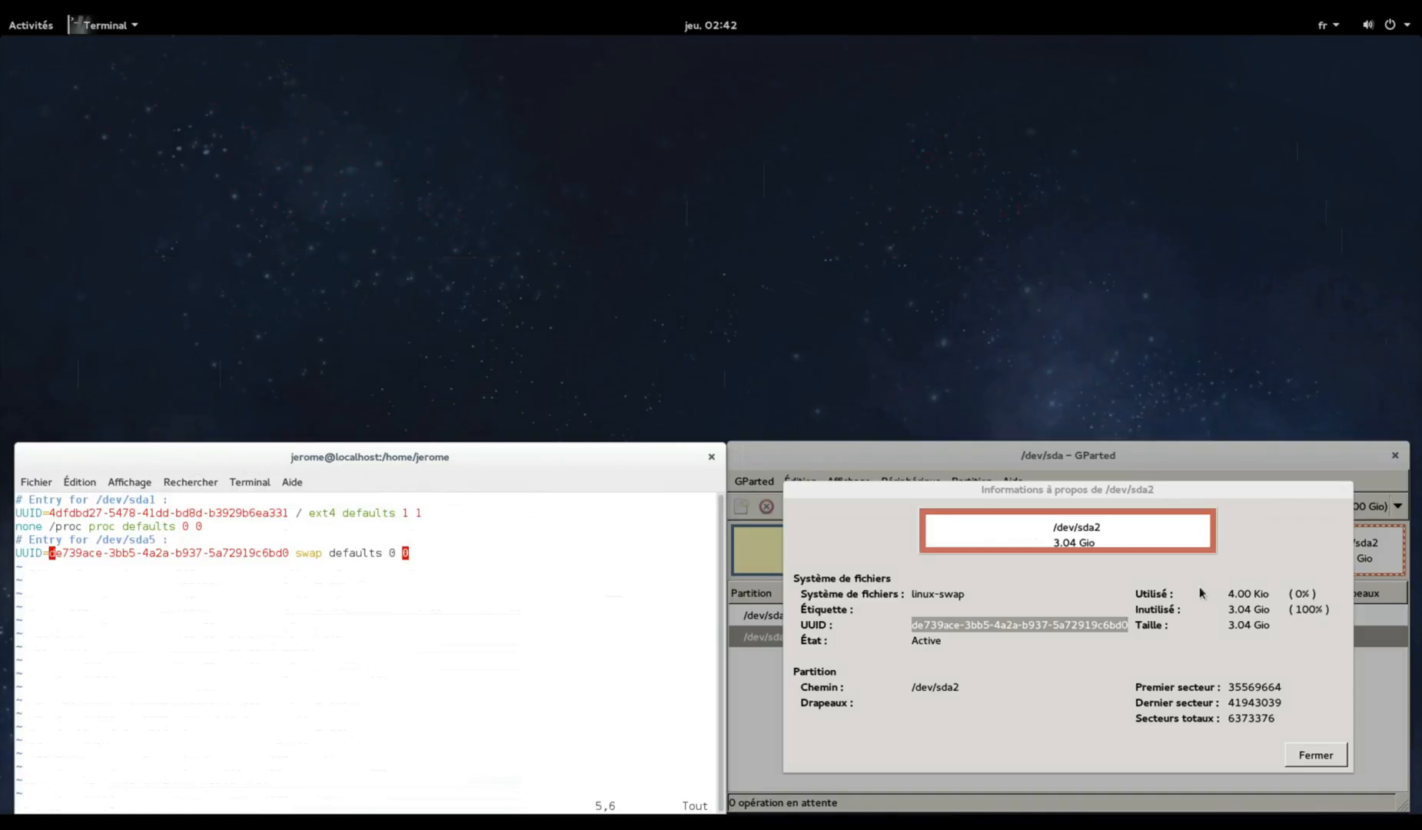
In vi, change the swap comment in /etc/fstab from /dev/sda5 to /dev/sda2
key(Up)
key(Right)
key(Right)
key(Right)
key(Right)
key(Right)
key(Right)
key(Right)
key(Right)
key(Right)
key(Right)
key(Right)
key(Right)
key(Right)
key(Right)
key(Right)
key(Right)
key(Left)
key(s)
key(Escape)
key(j)
key(k)
key(b)
key(b)
key(b)
key(k)
key(k)
key(h)
key(h)
key(h)
key(h)
key(h)
key(h)
key(h)
key(b)
key(b)
Save /etc/fstab with :wq, then reopen it in vi to verify and quit with :q
text(:wq)
key(Return)
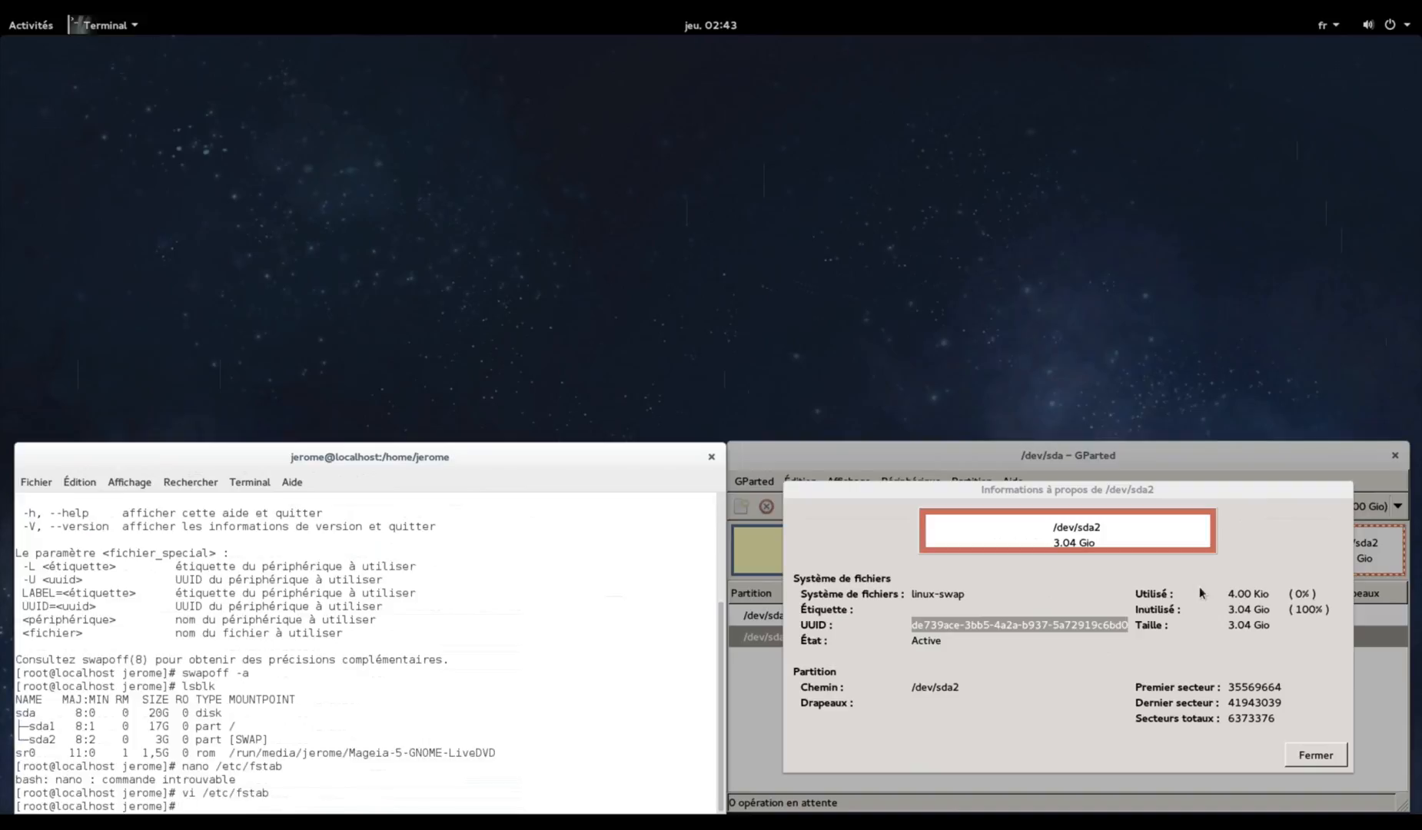
key(Up)
key(Return)
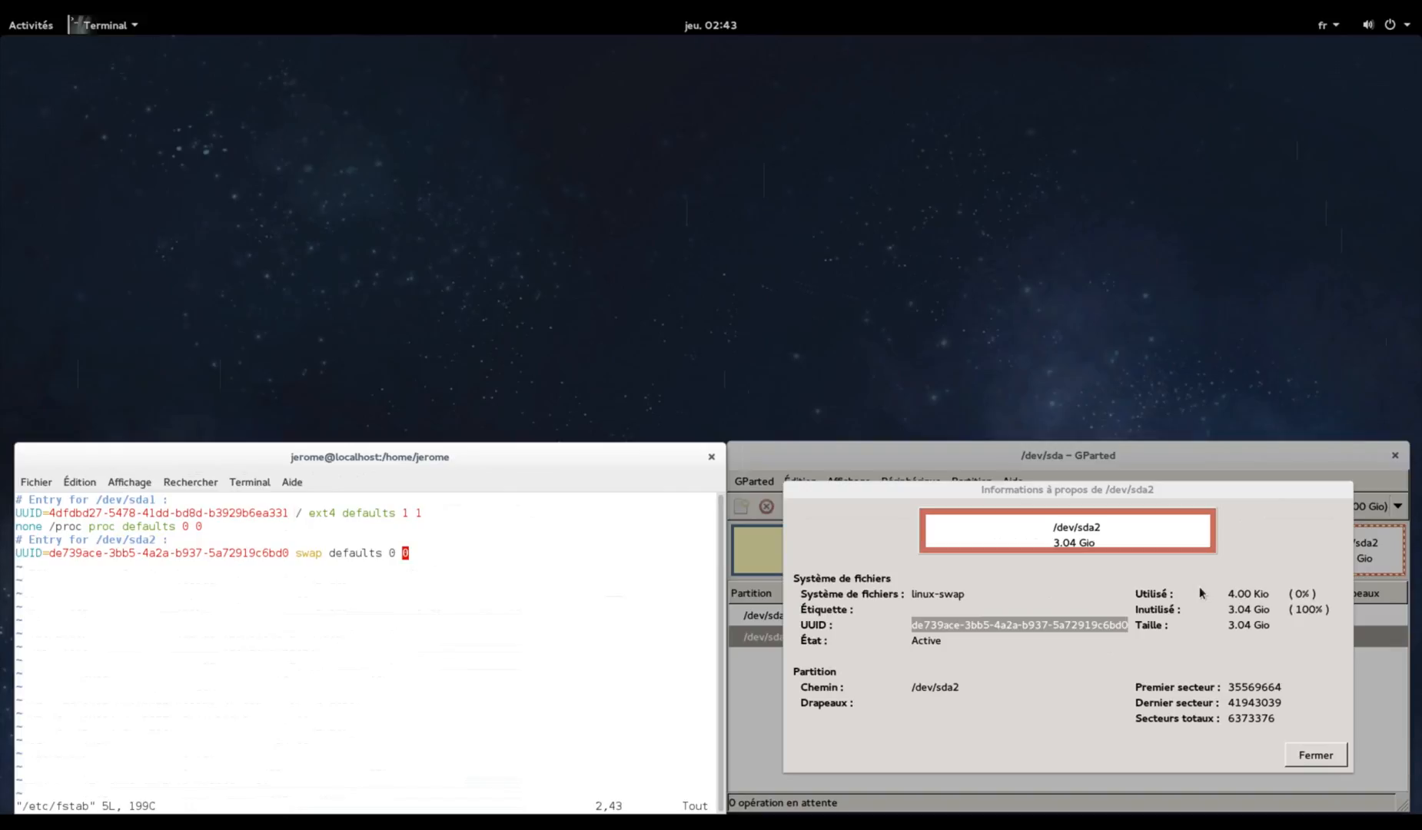
text(:q)
key(Return)
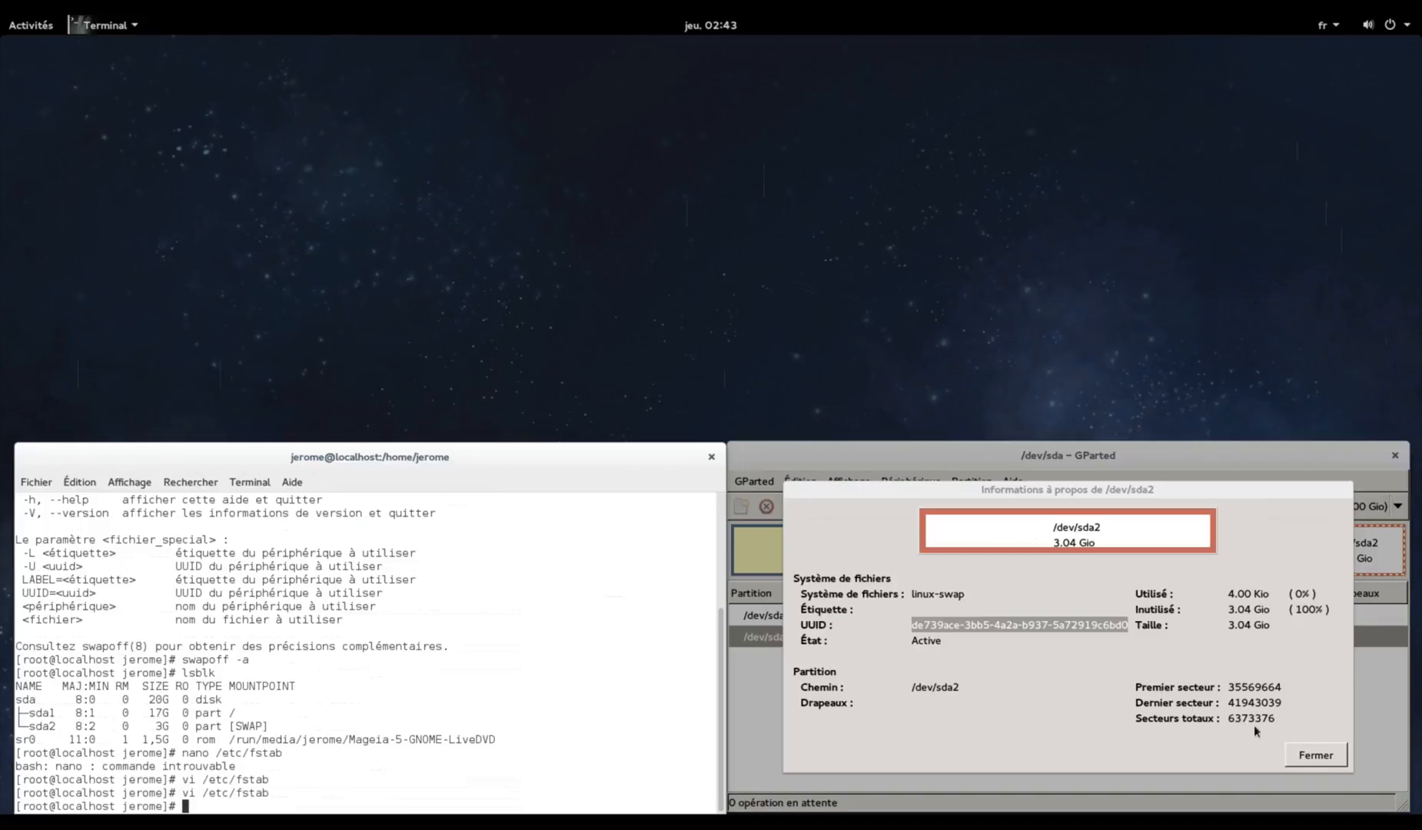
Close the /dev/sda2 details dialog, the root terminal, and the GParted window
click(1305, 755)
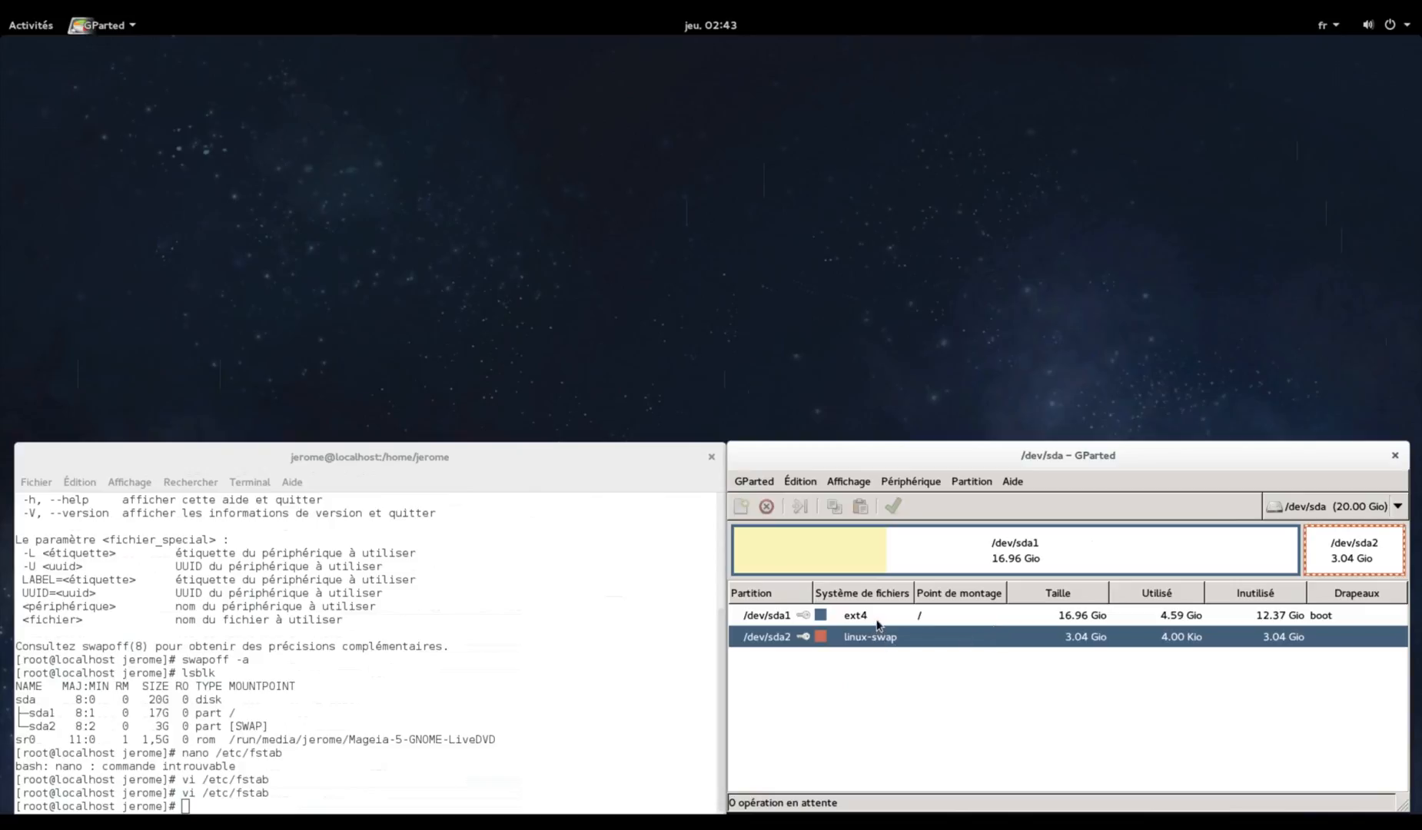
click(599, 641)
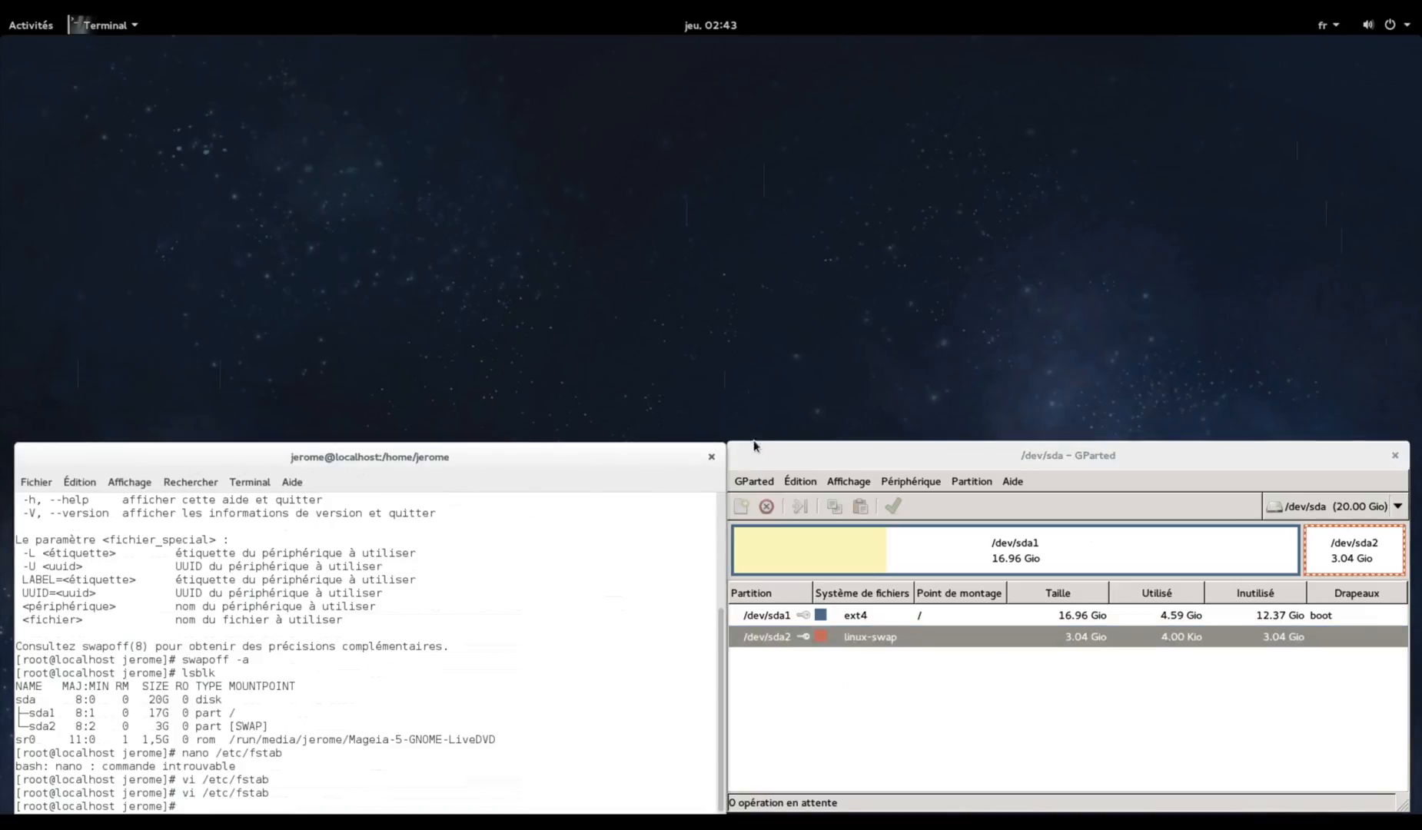
click(712, 457)
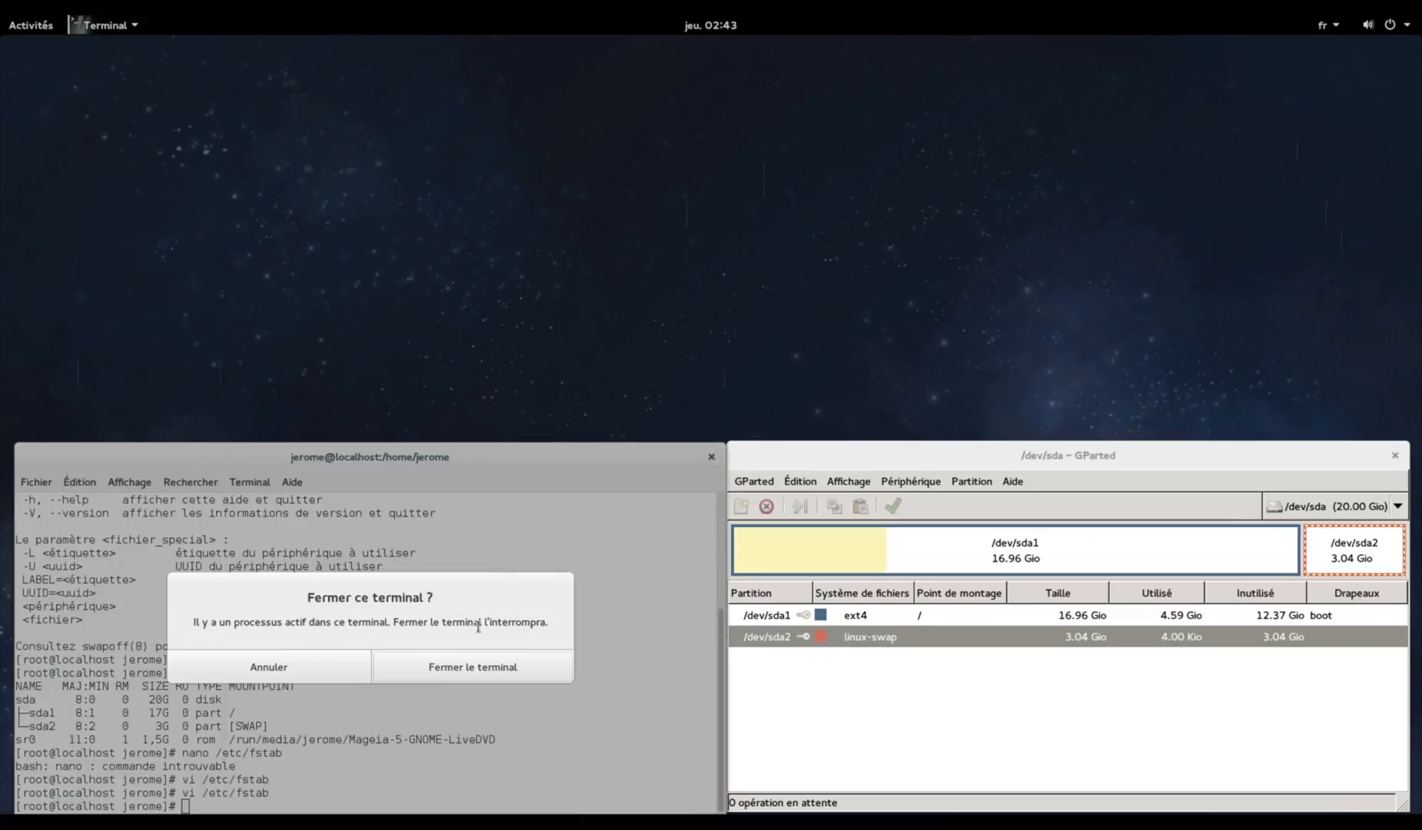
click(451, 667)
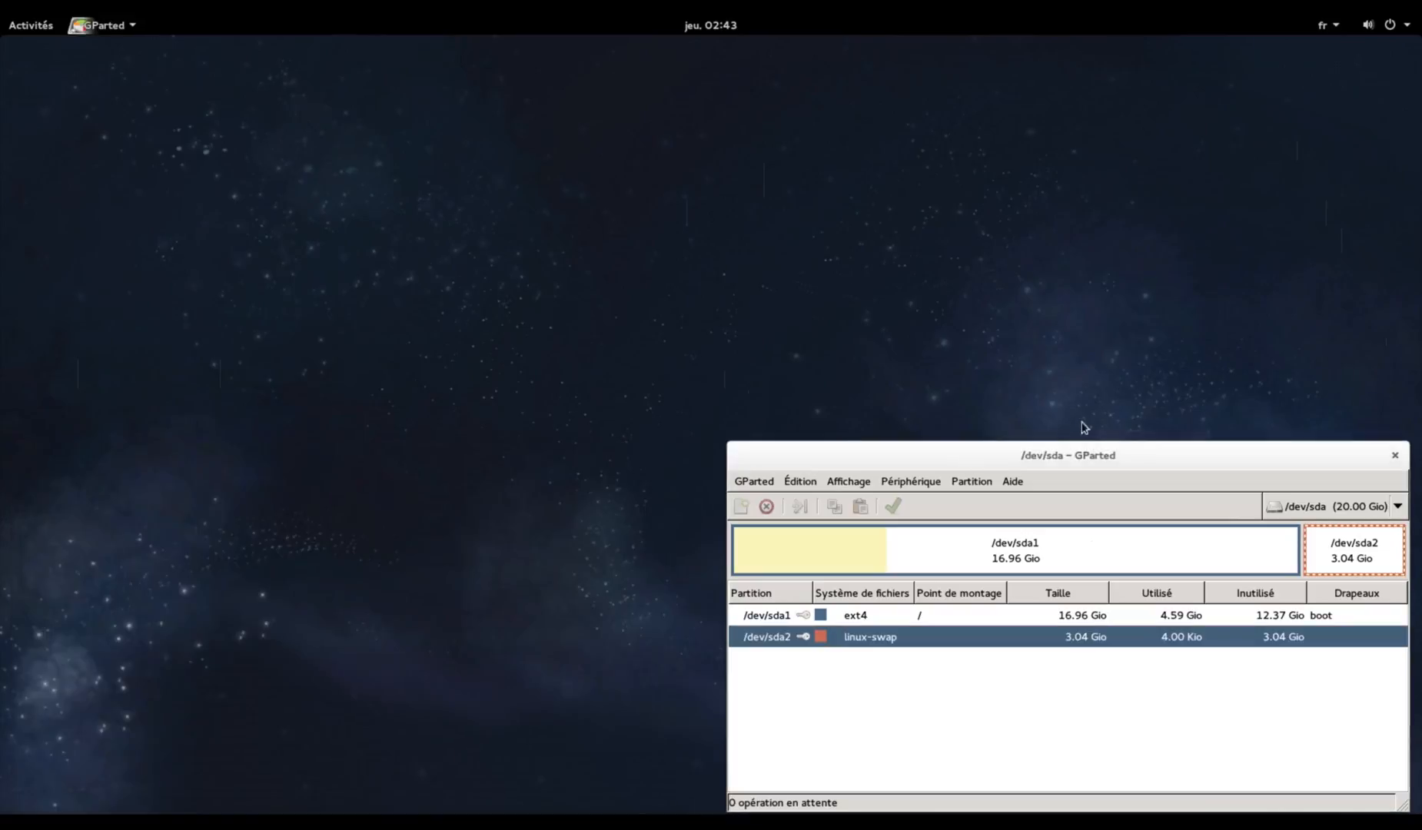
drag(1130, 452, 972, 447)
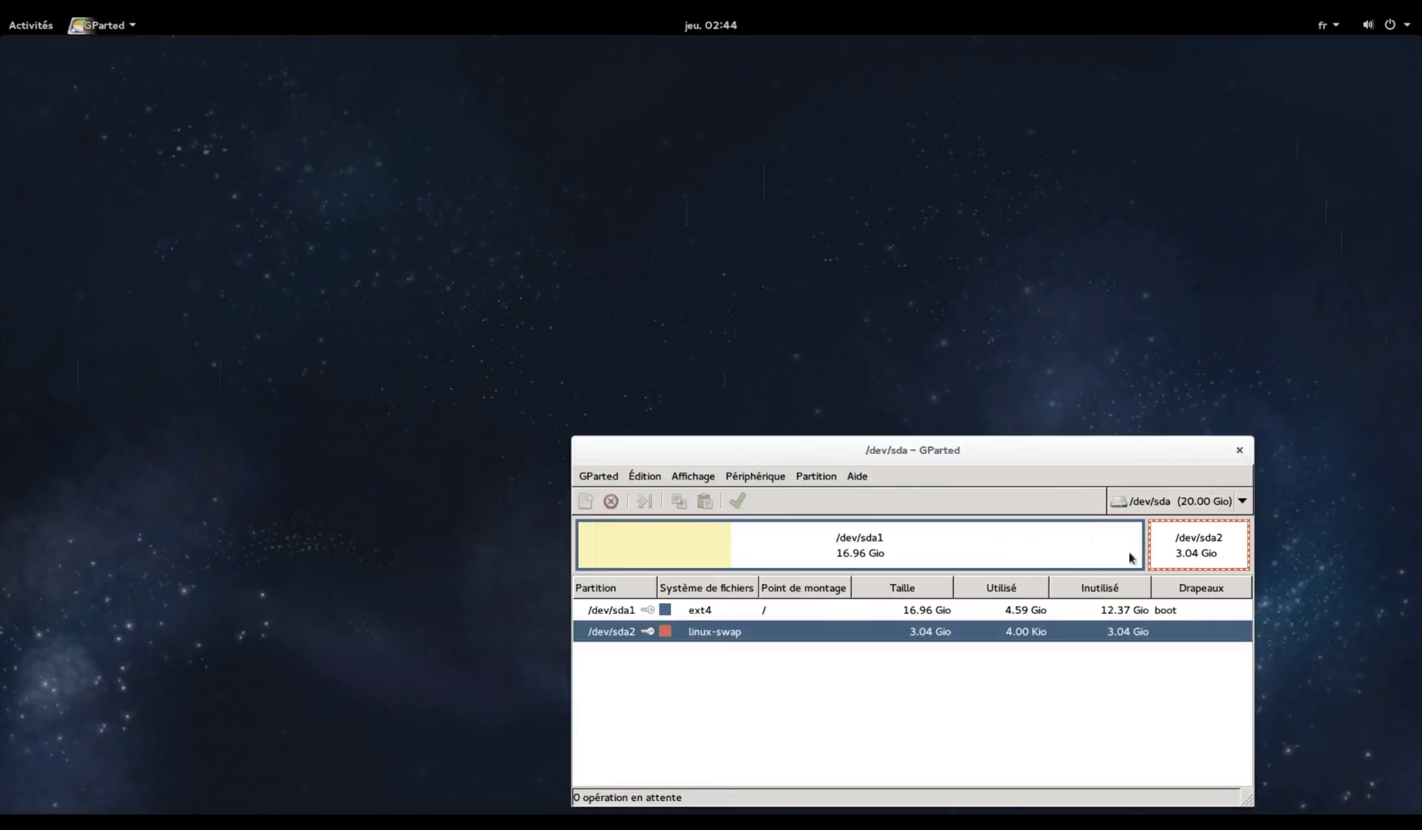
click(1241, 450)
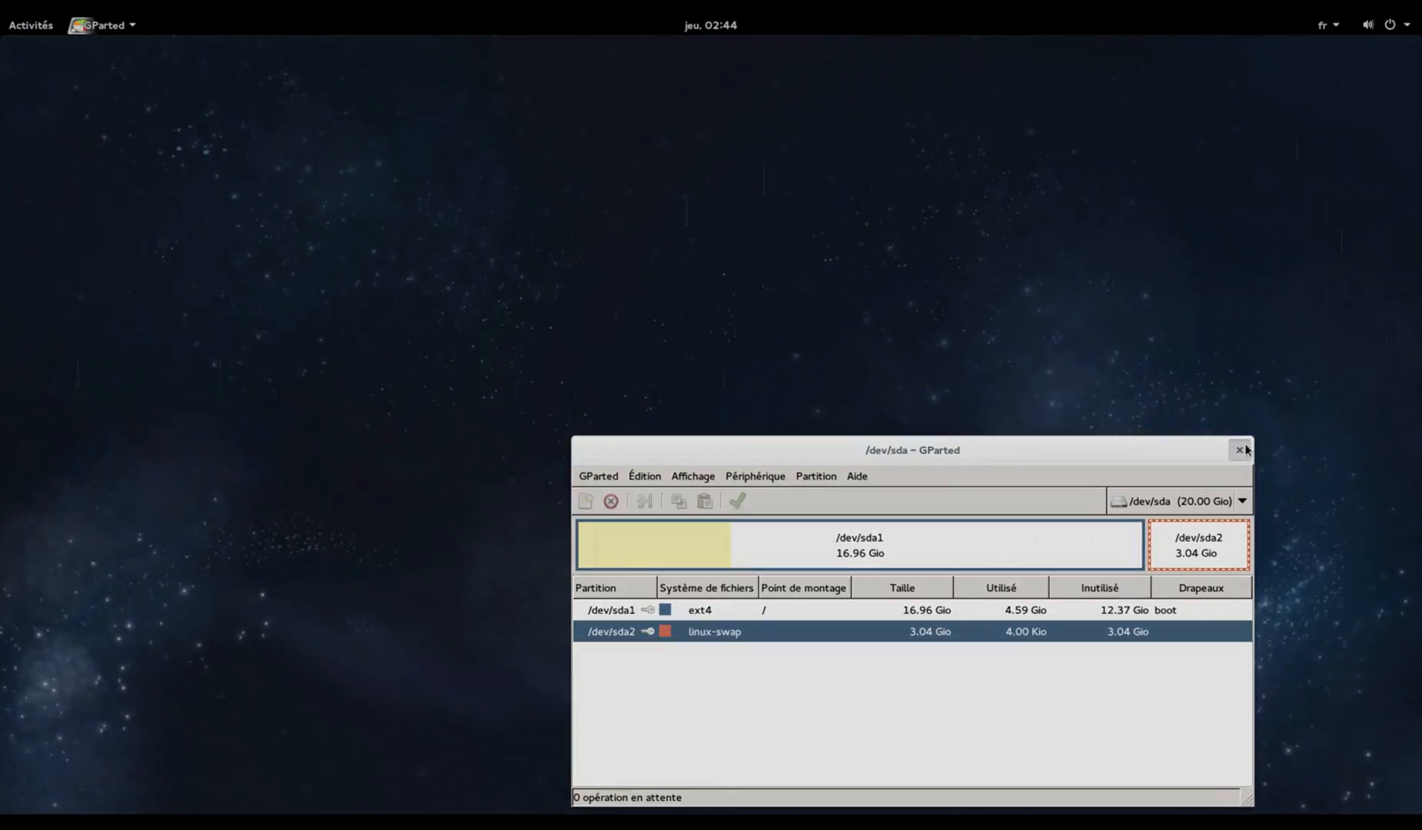